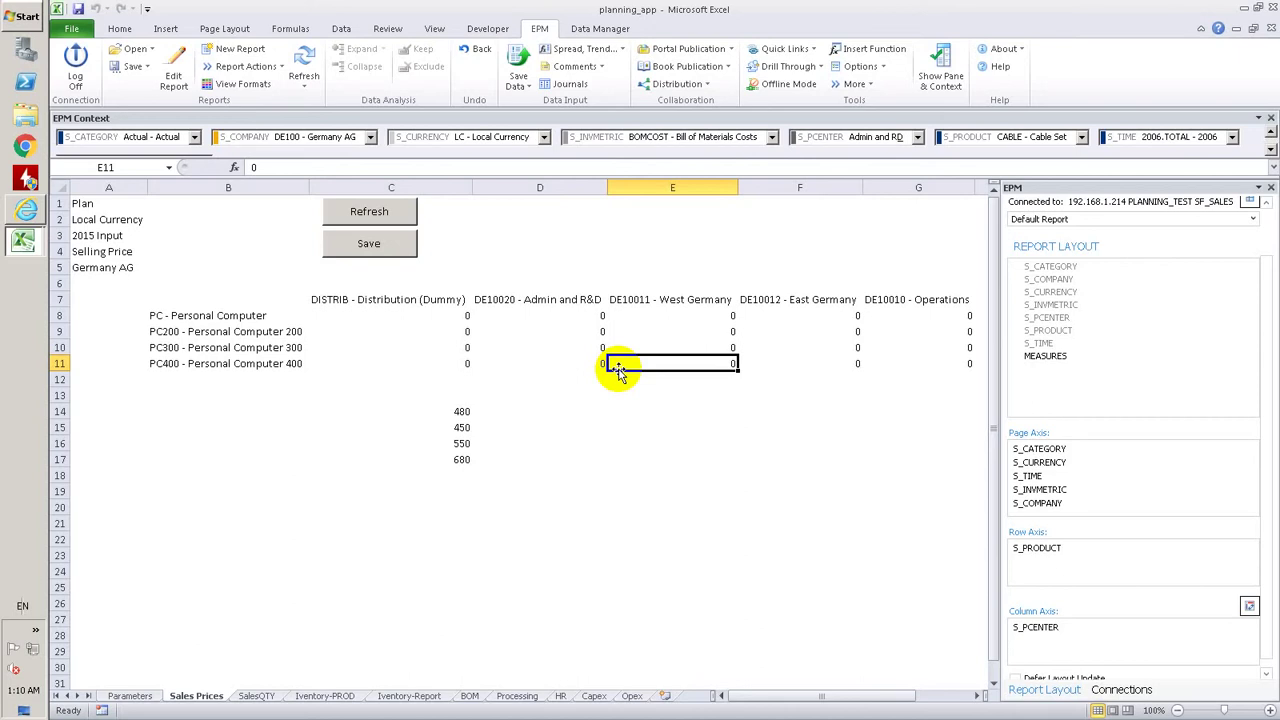
Copy the selling prices 480, 450, 550 and 680 into the Distribution price cells C8:C11.
{"action": "left_click_drag", "start_coordinate": [447, 410], "coordinate": [465, 456]}
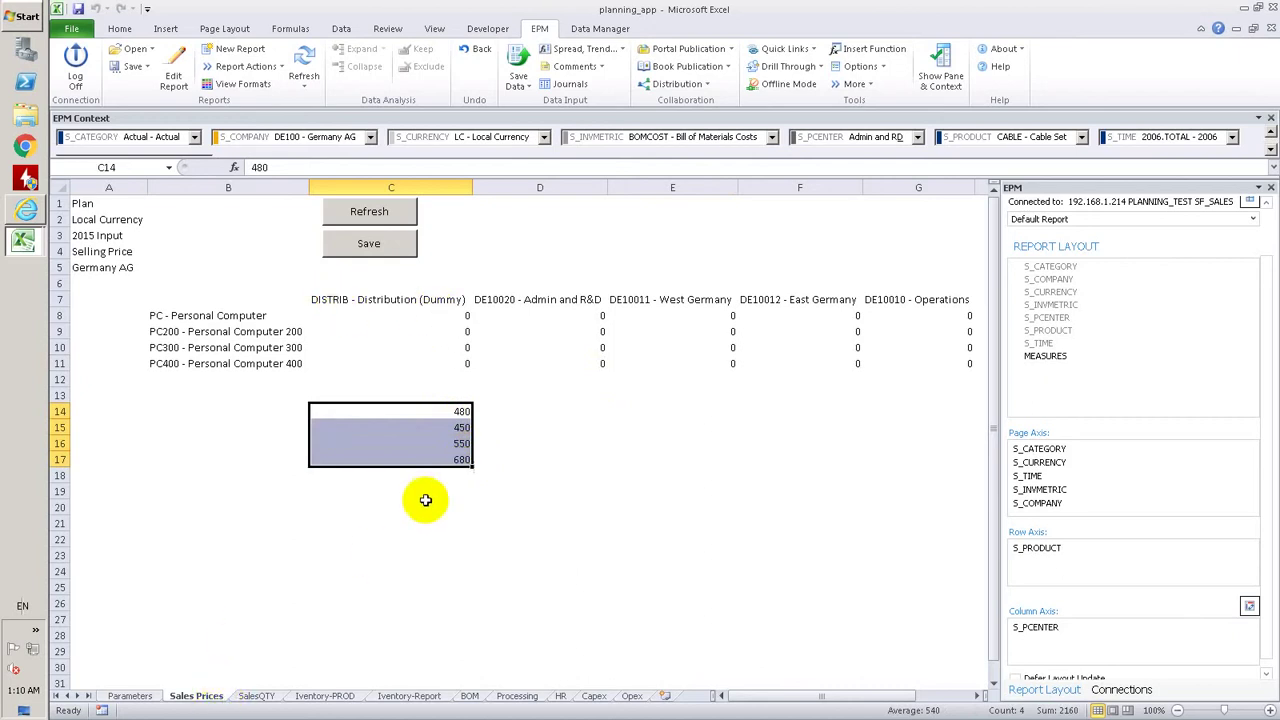
{"action": "key", "text": "ctrl+c"}
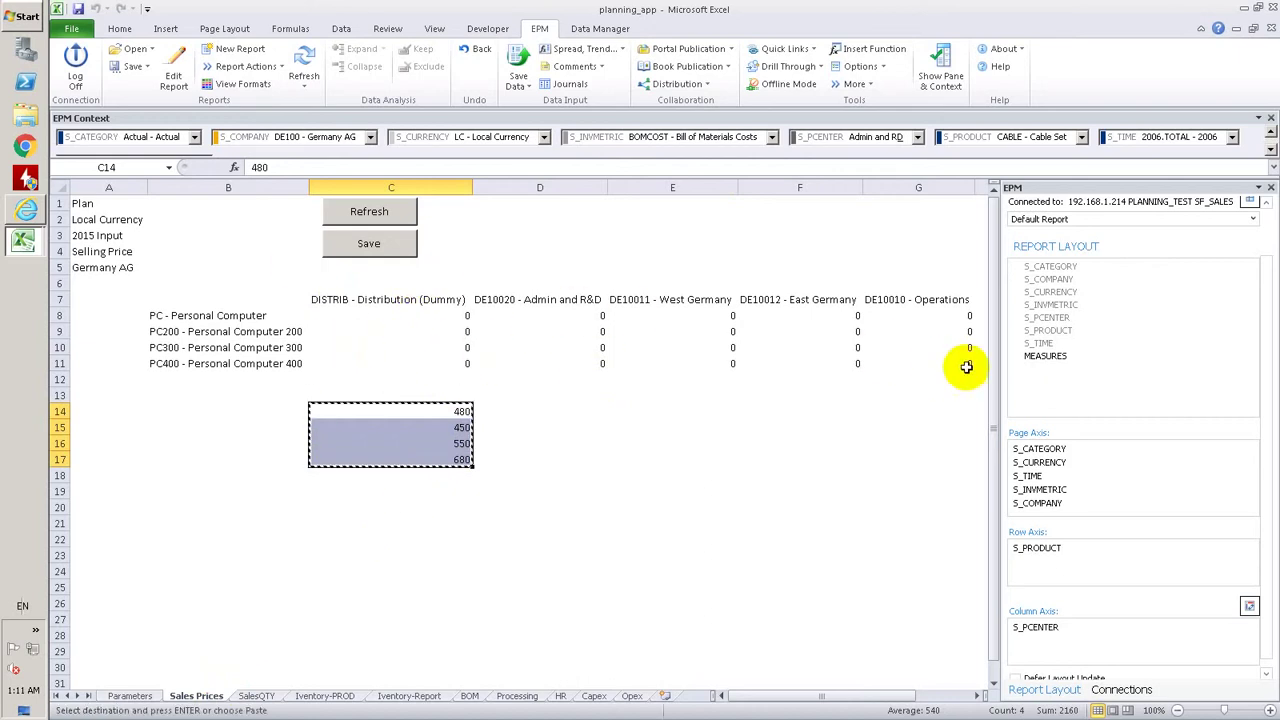
{"action": "left_click", "coordinate": [453, 318]}
{"action": "key", "text": "ctrl+v"}
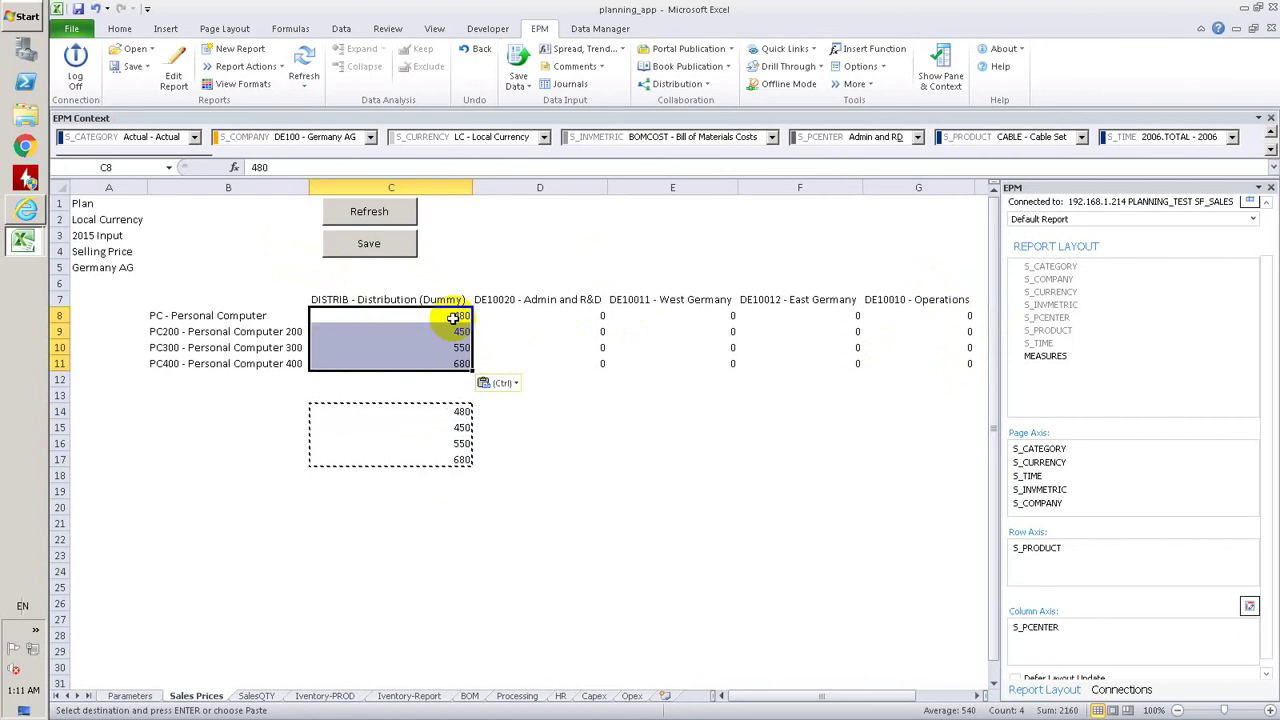
{"action": "left_click", "coordinate": [428, 296]}
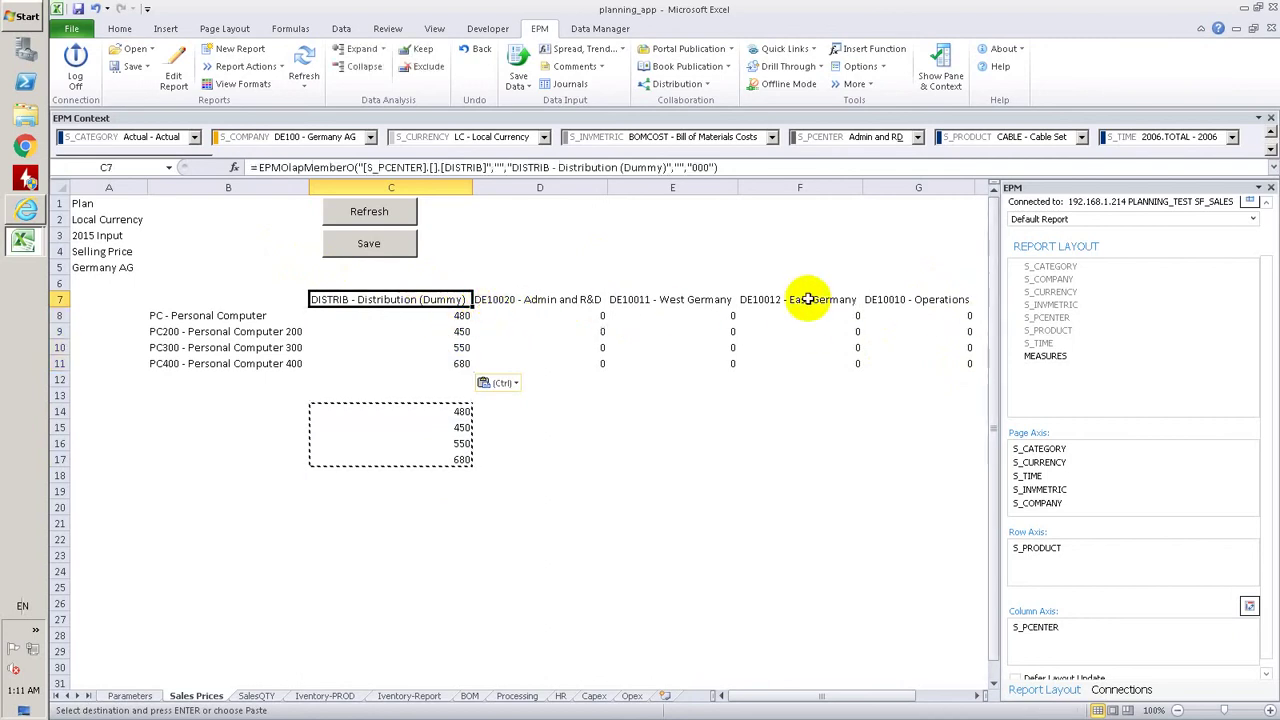
Save the prices to the server, confirming the data submission and save results.
{"action": "left_click", "coordinate": [368, 242]}
{"action": "left_click", "coordinate": [704, 418]}
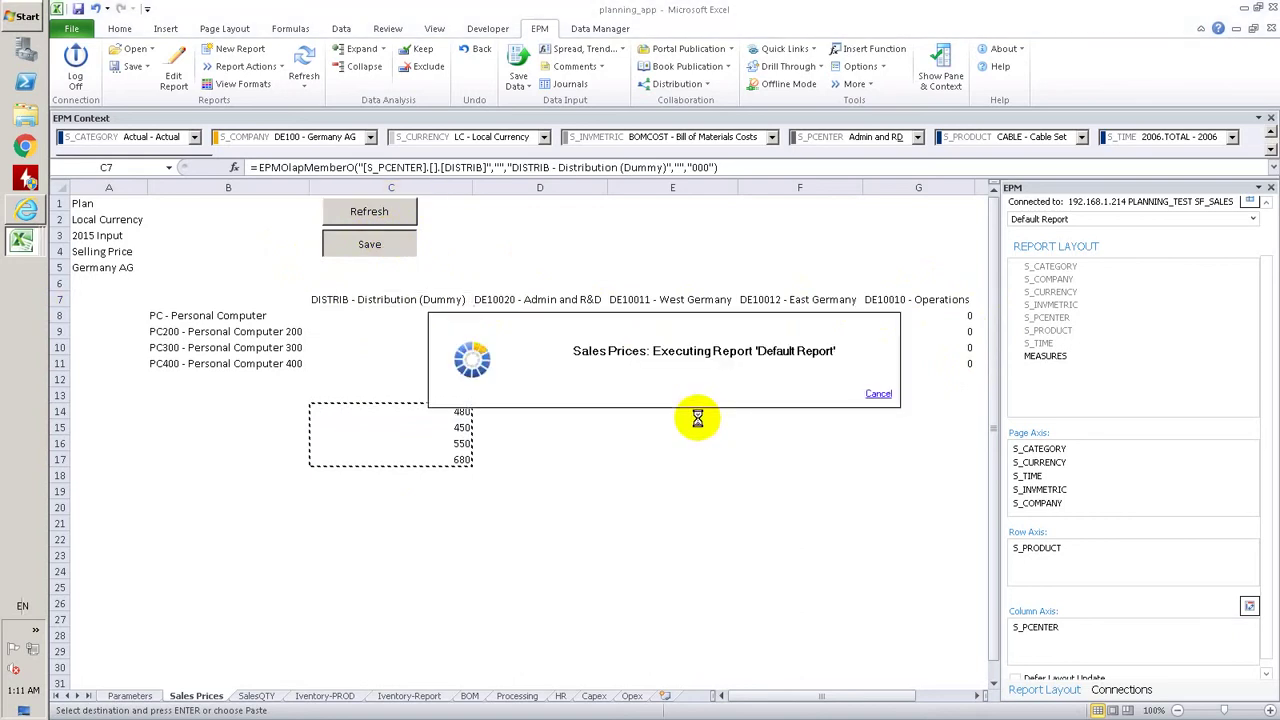
{"action": "left_click", "coordinate": [796, 469]}
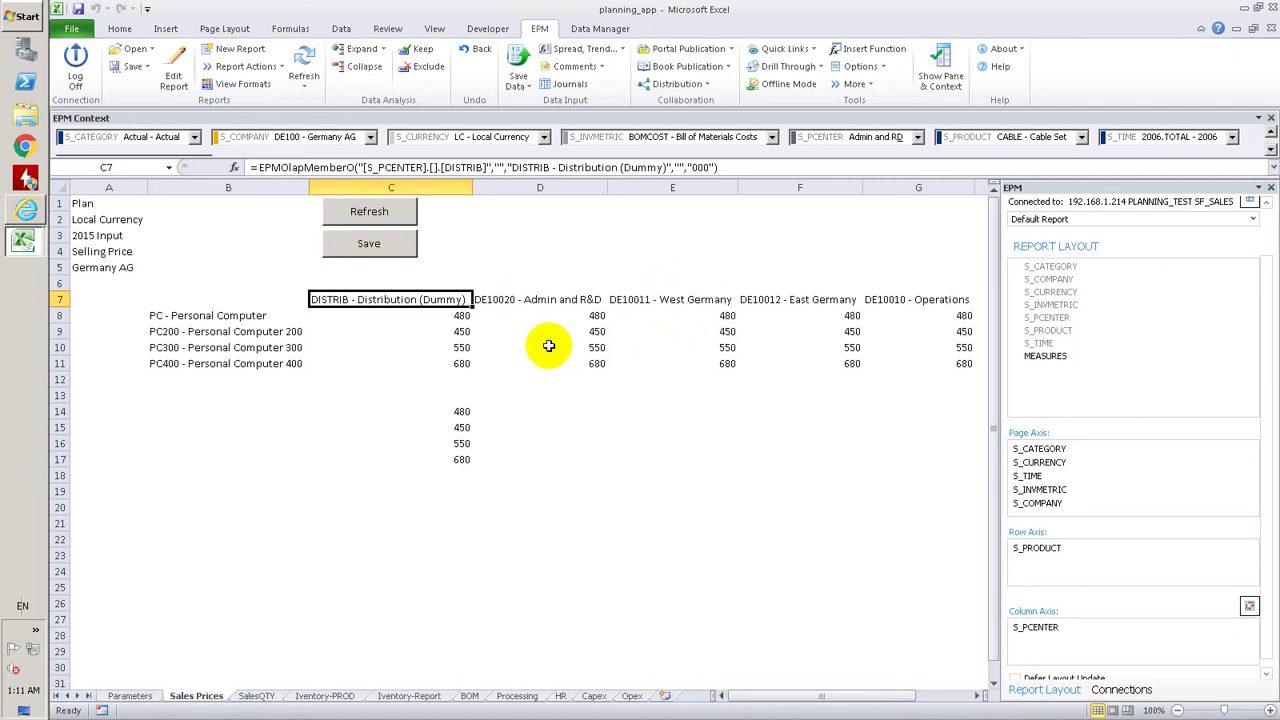
Refresh the SalesQTY report and paste the quantities from C22:C33 into the Quantity column C9:C20.
{"action": "left_click", "coordinate": [263, 698]}
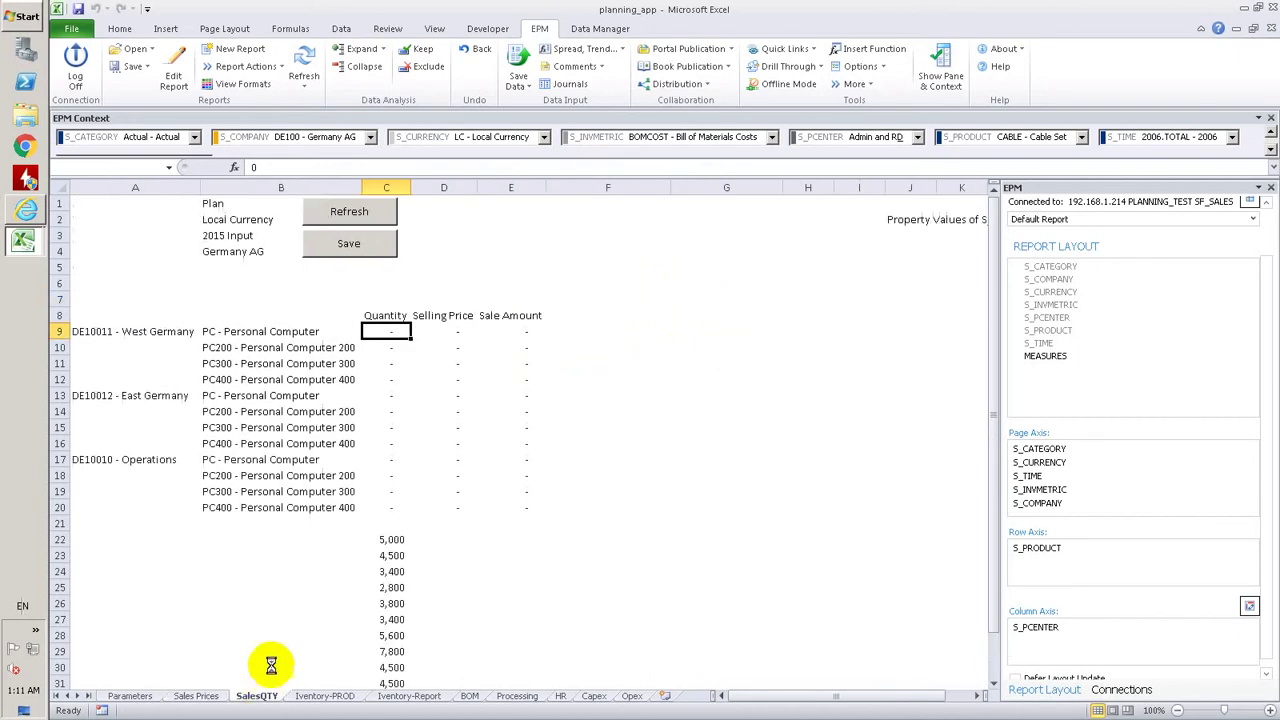
{"action": "left_click", "coordinate": [352, 212]}
{"action": "scroll", "coordinate": [440, 425], "scroll_direction": "down", "scroll_amount": 3}
{"action": "left_click_drag", "start_coordinate": [391, 398], "coordinate": [398, 568]}
{"action": "key", "text": "ctrl+c"}
{"action": "scroll", "coordinate": [443, 329], "scroll_direction": "up", "scroll_amount": 3}
{"action": "left_click", "coordinate": [391, 331]}
{"action": "key", "text": "ctrl+v"}
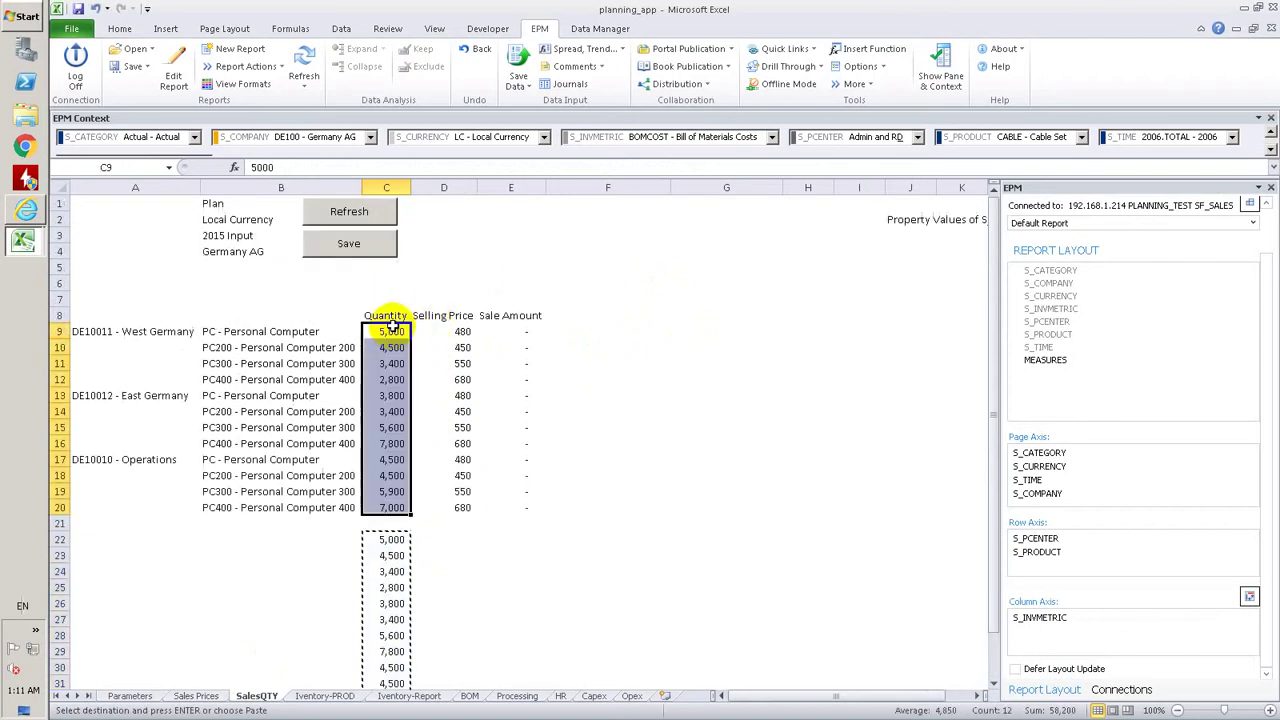
{"action": "left_click_drag", "start_coordinate": [232, 331], "coordinate": [257, 508]}
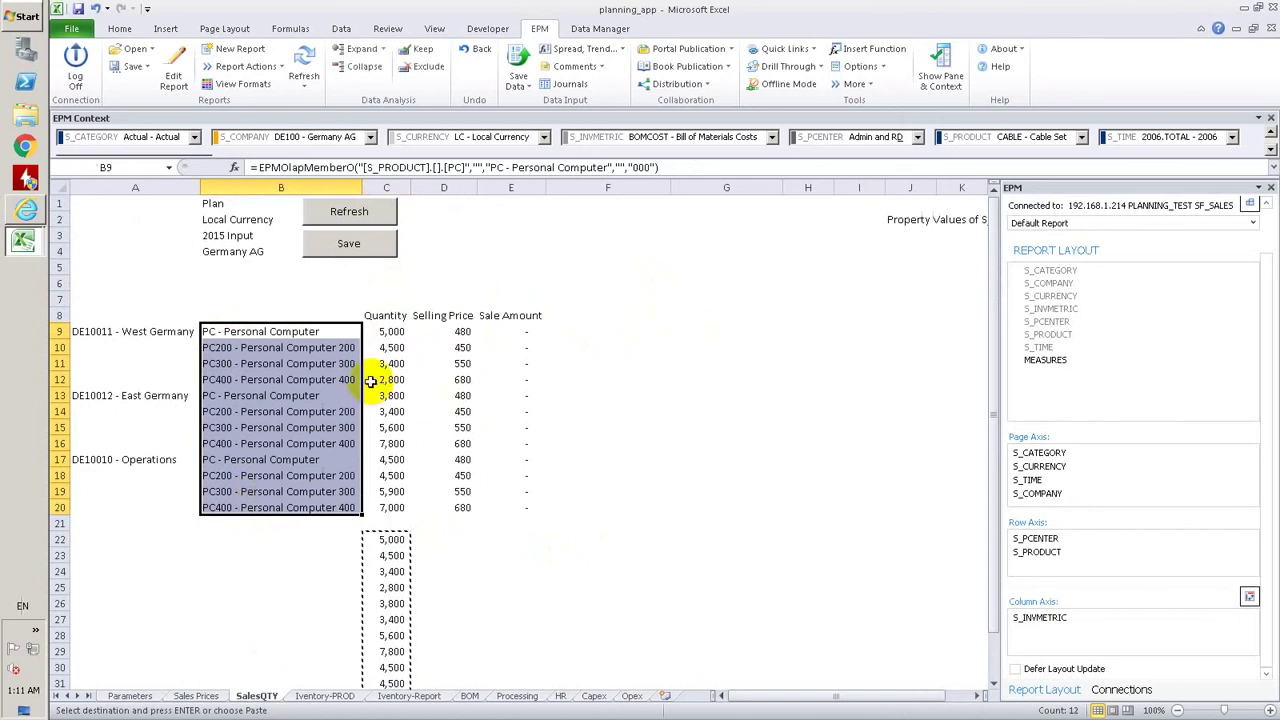
Save the sales quantities to the server and review the calculated Sale Amounts.
{"action": "left_click", "coordinate": [356, 246]}
{"action": "left_click", "coordinate": [705, 410]}
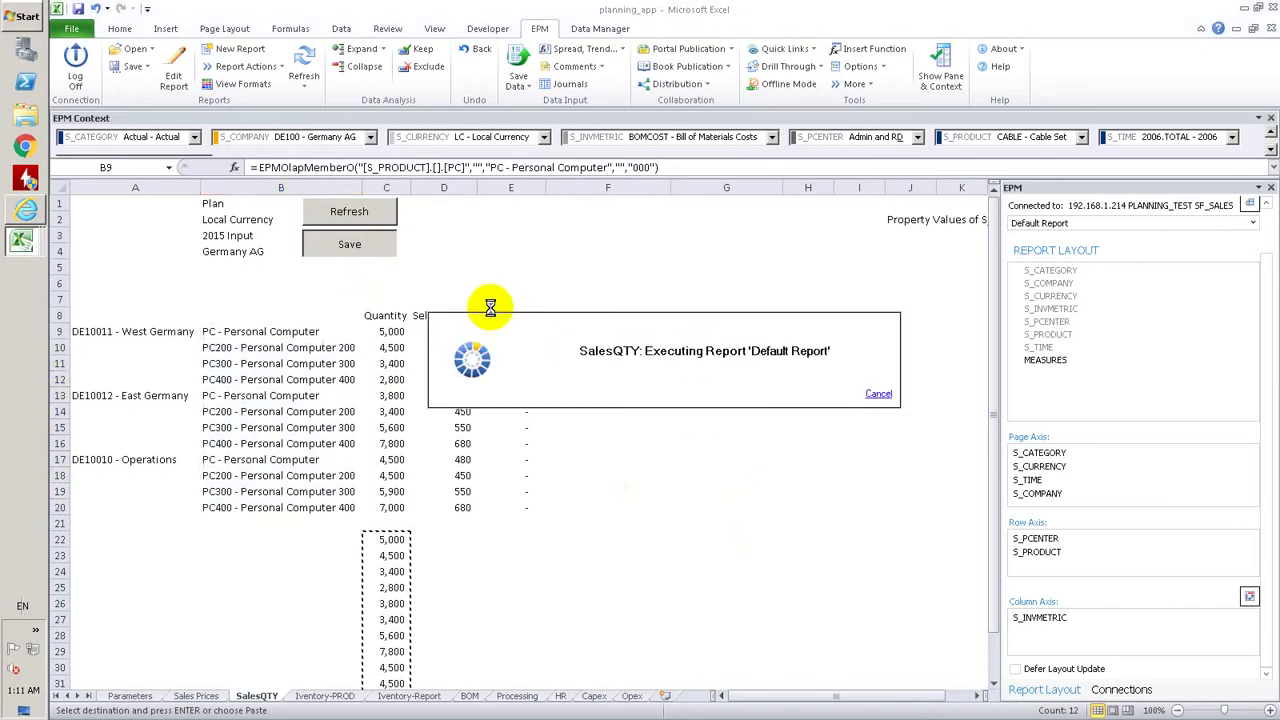
{"action": "left_click", "coordinate": [826, 472]}
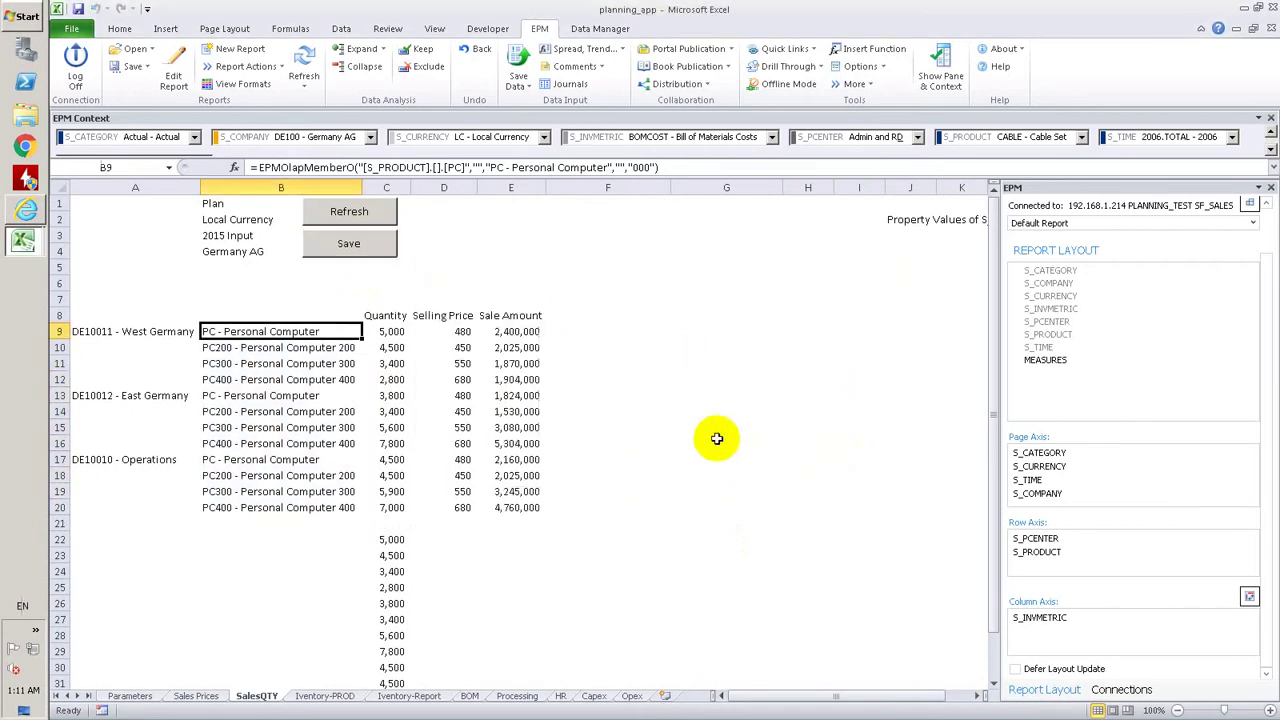
{"action": "left_click", "coordinate": [535, 333]}
{"action": "left_click_drag", "start_coordinate": [520, 333], "coordinate": [531, 508]}
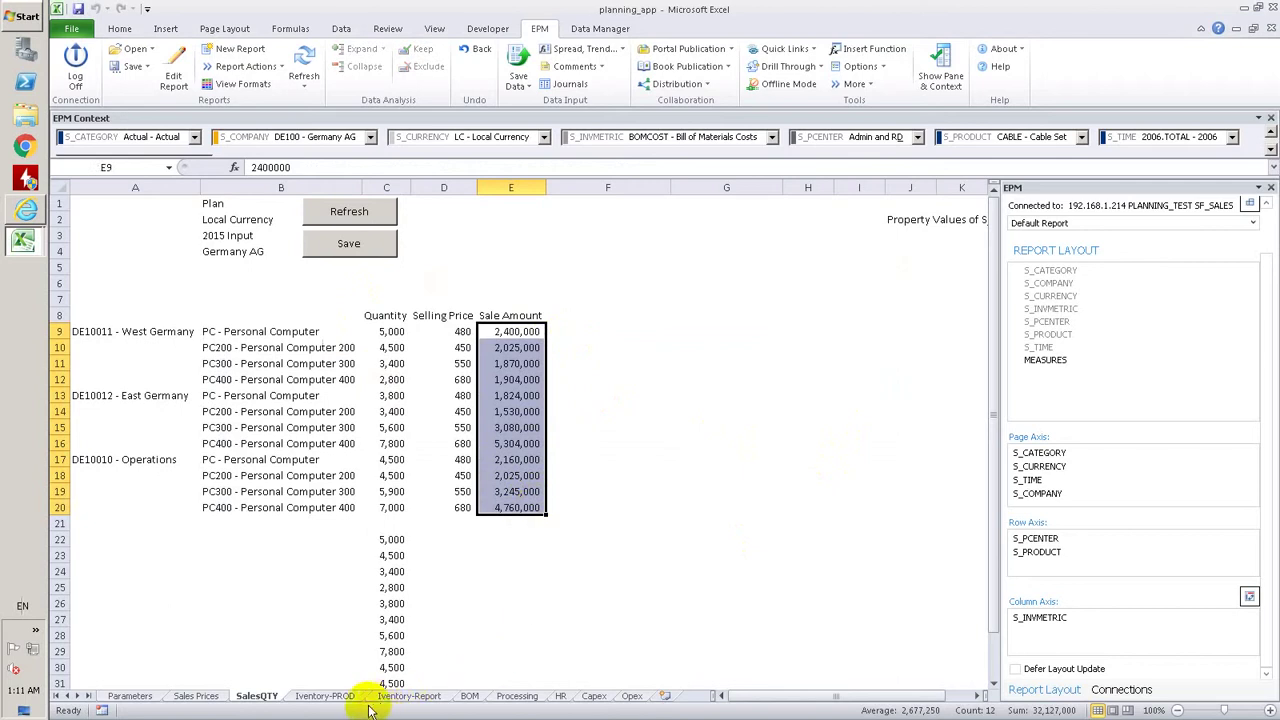
{"action": "left_click", "coordinate": [342, 697]}
Refresh the Iventory-PROD report and check the loaded Sales Requests for both Personal Computers.
{"action": "left_click", "coordinate": [340, 312]}
{"action": "left_click", "coordinate": [370, 216]}
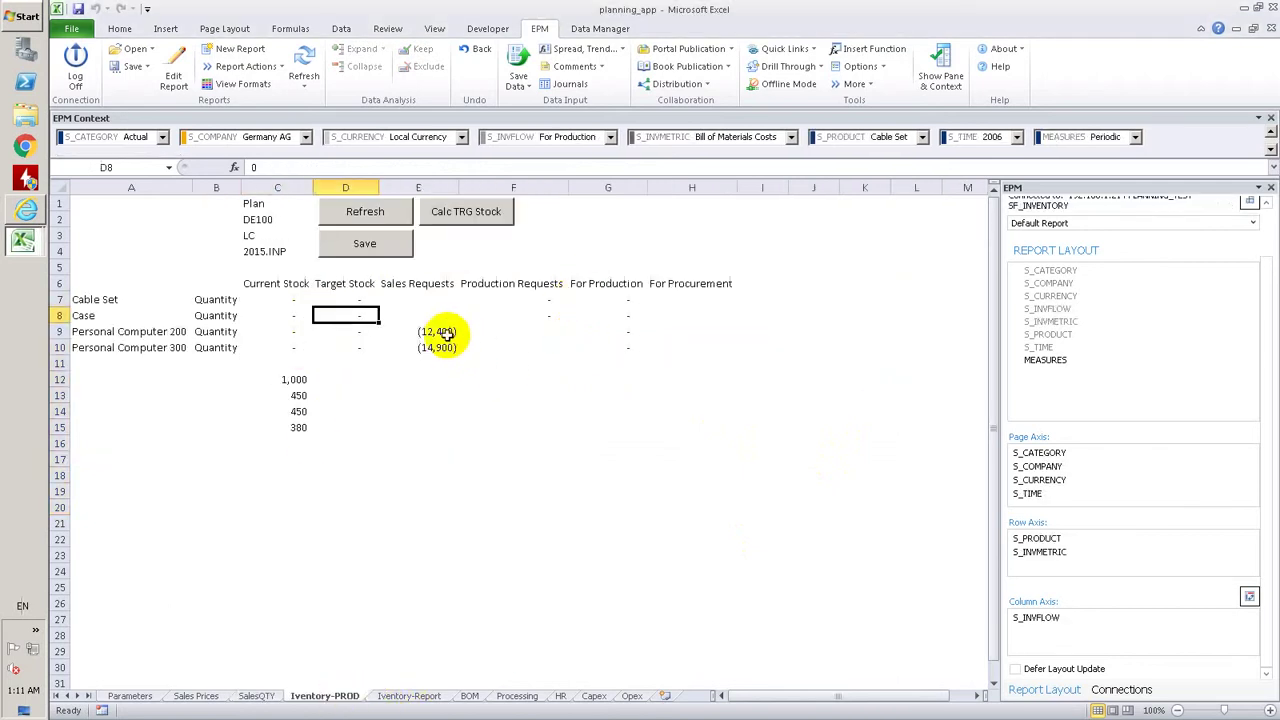
{"action": "left_click", "coordinate": [441, 333]}
{"action": "left_click_drag", "start_coordinate": [441, 333], "coordinate": [441, 346]}
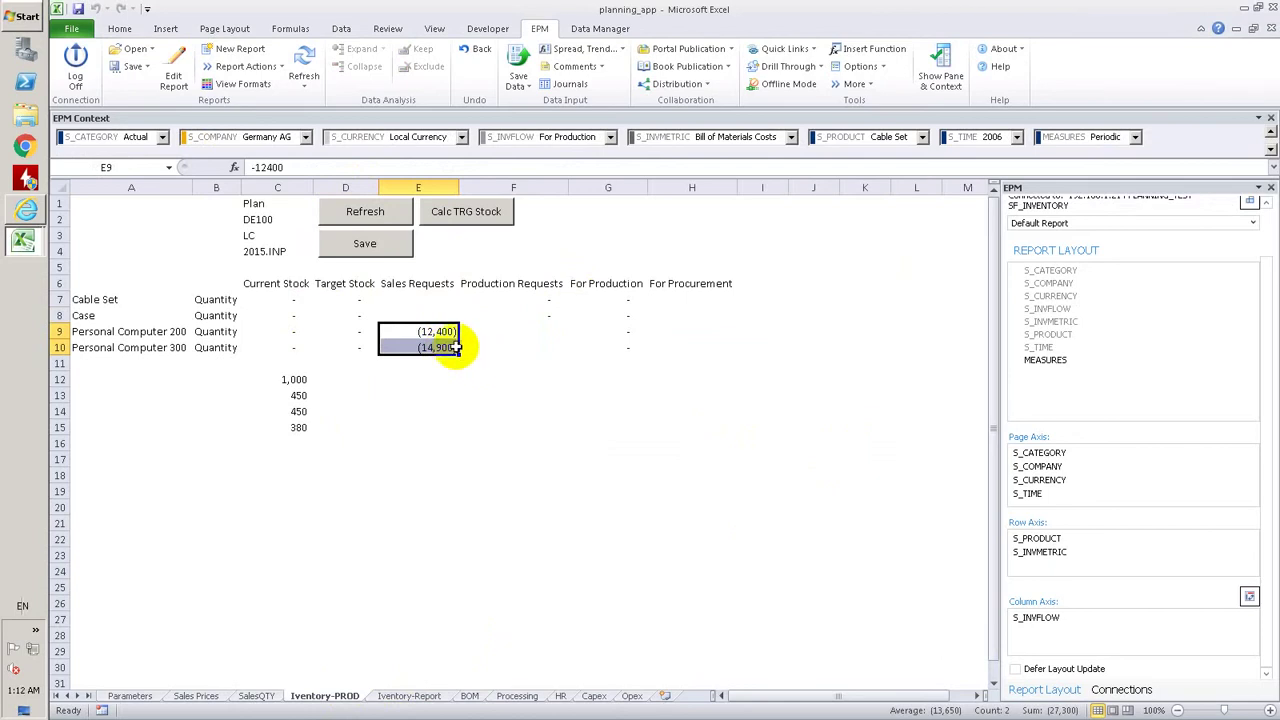
{"action": "left_click", "coordinate": [256, 697]}
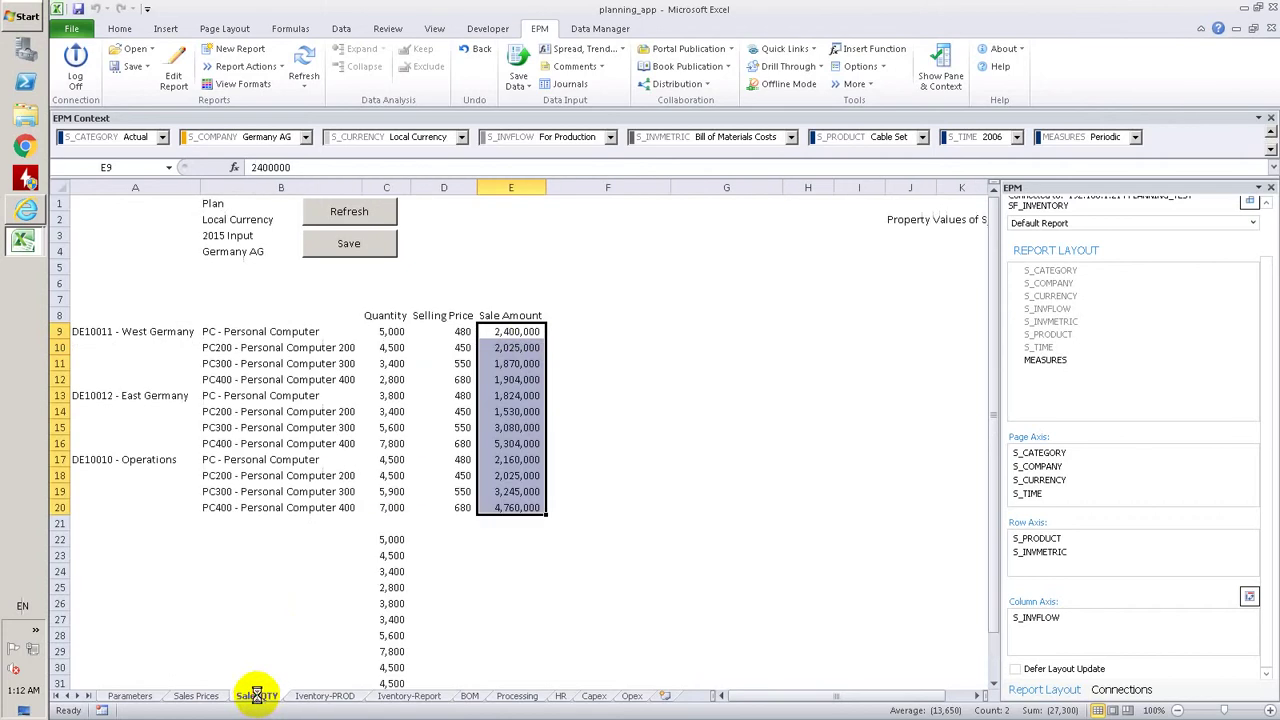
{"action": "left_click", "coordinate": [327, 697]}
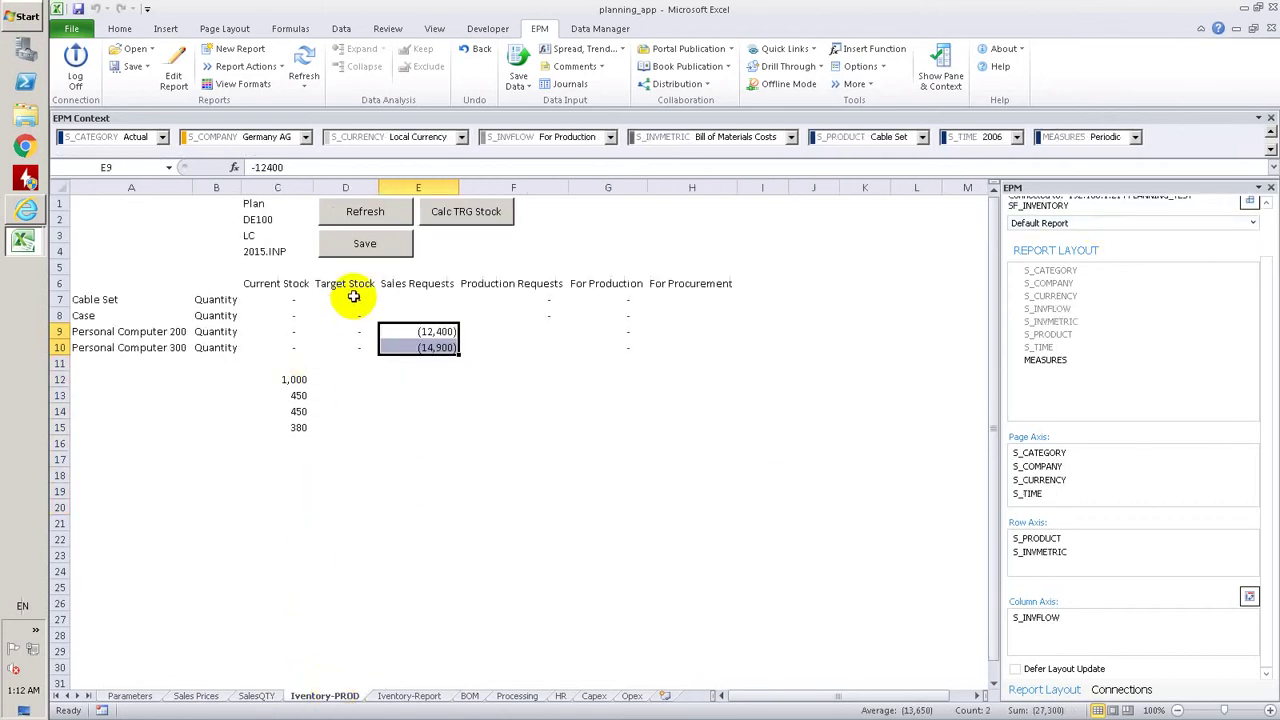
Paste Current Stock values 1,000, 450, 450 and 380 into C7:C10 and review the product names.
{"action": "left_click_drag", "start_coordinate": [294, 382], "coordinate": [300, 424]}
{"action": "key", "text": "ctrl+c"}
{"action": "left_click", "coordinate": [299, 300]}
{"action": "key", "text": "ctrl+v"}
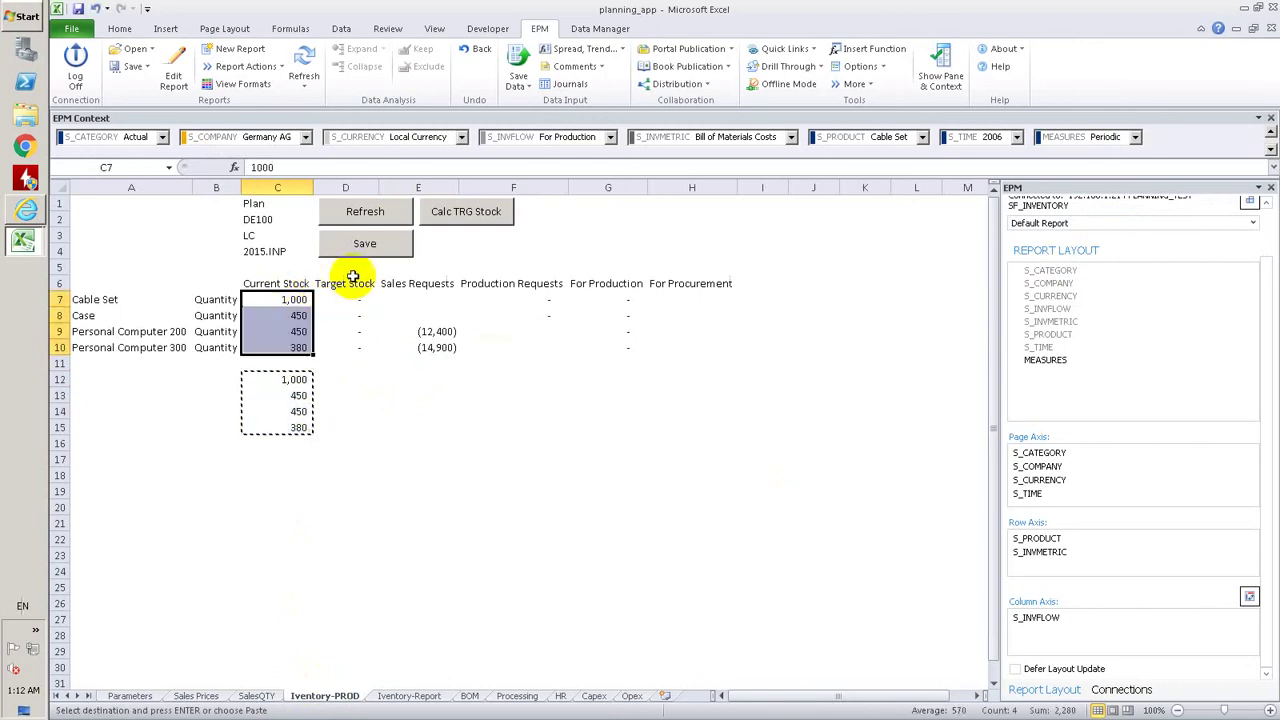
{"action": "left_click_drag", "start_coordinate": [186, 299], "coordinate": [158, 347]}
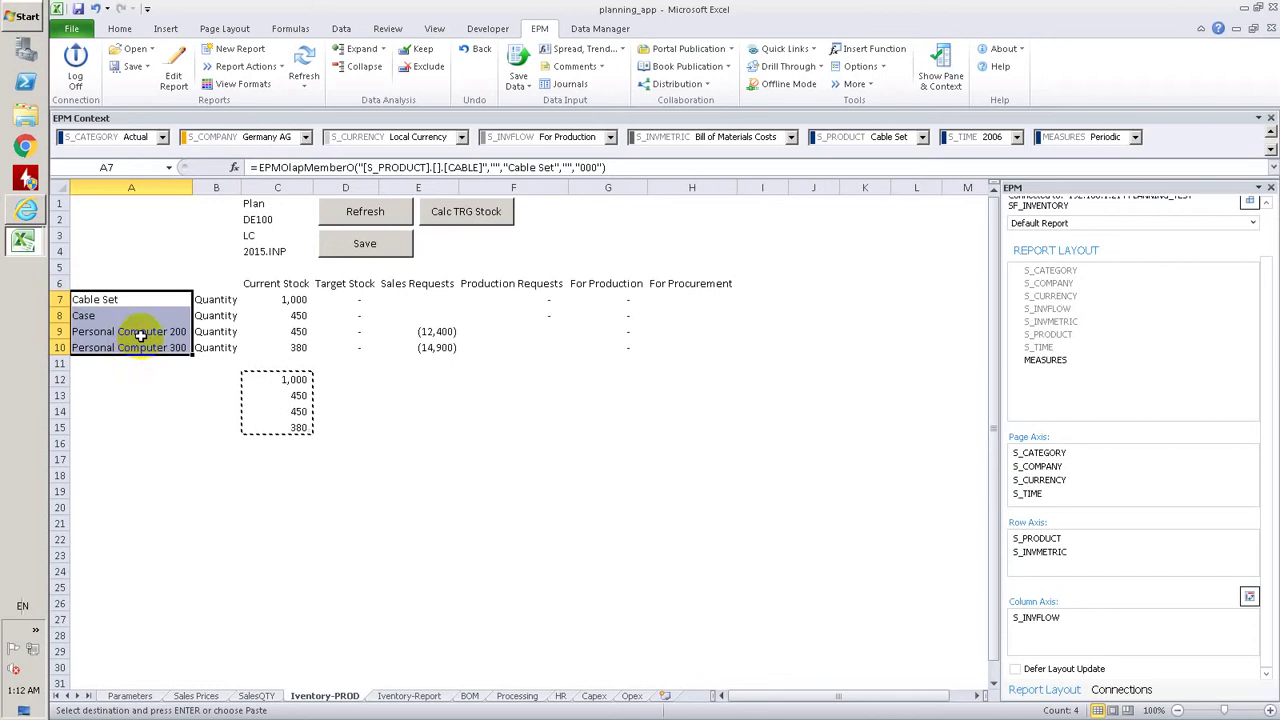
{"action": "left_click", "coordinate": [140, 332]}
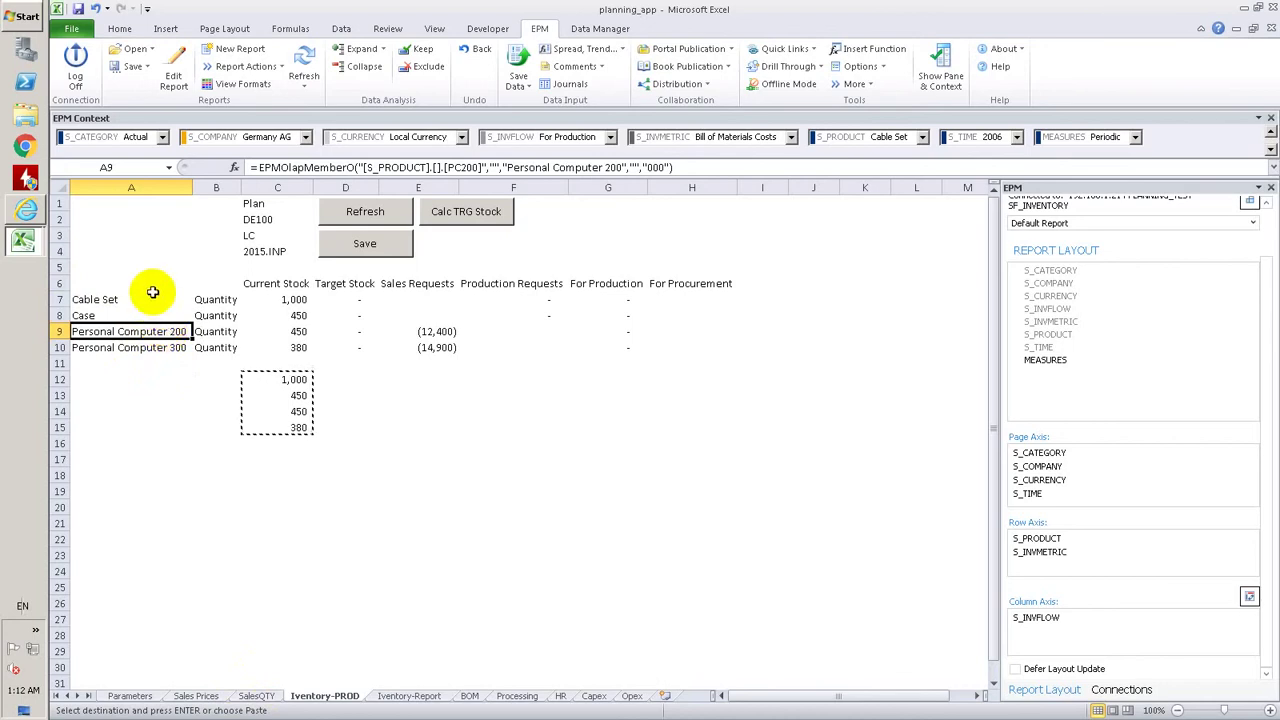
{"action": "left_click_drag", "start_coordinate": [140, 300], "coordinate": [161, 347]}
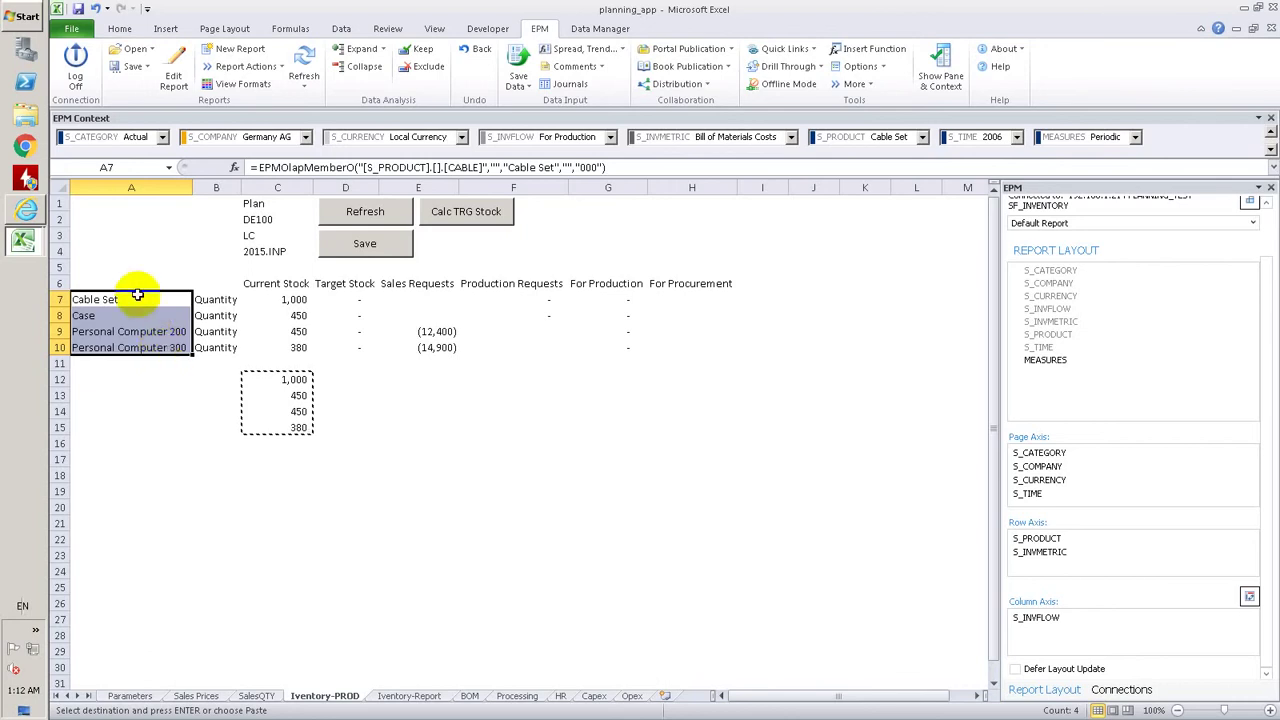
{"action": "left_click_drag", "start_coordinate": [140, 299], "coordinate": [133, 317]}
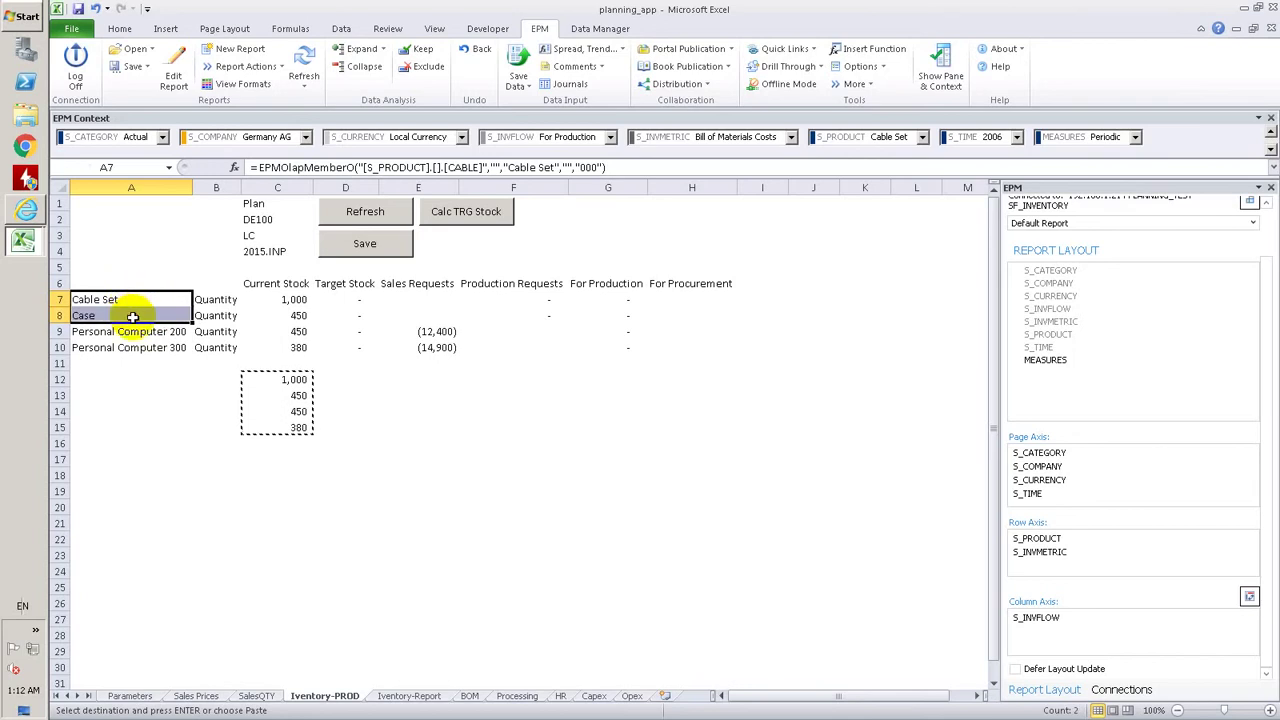
{"action": "left_click_drag", "start_coordinate": [133, 334], "coordinate": [137, 347]}
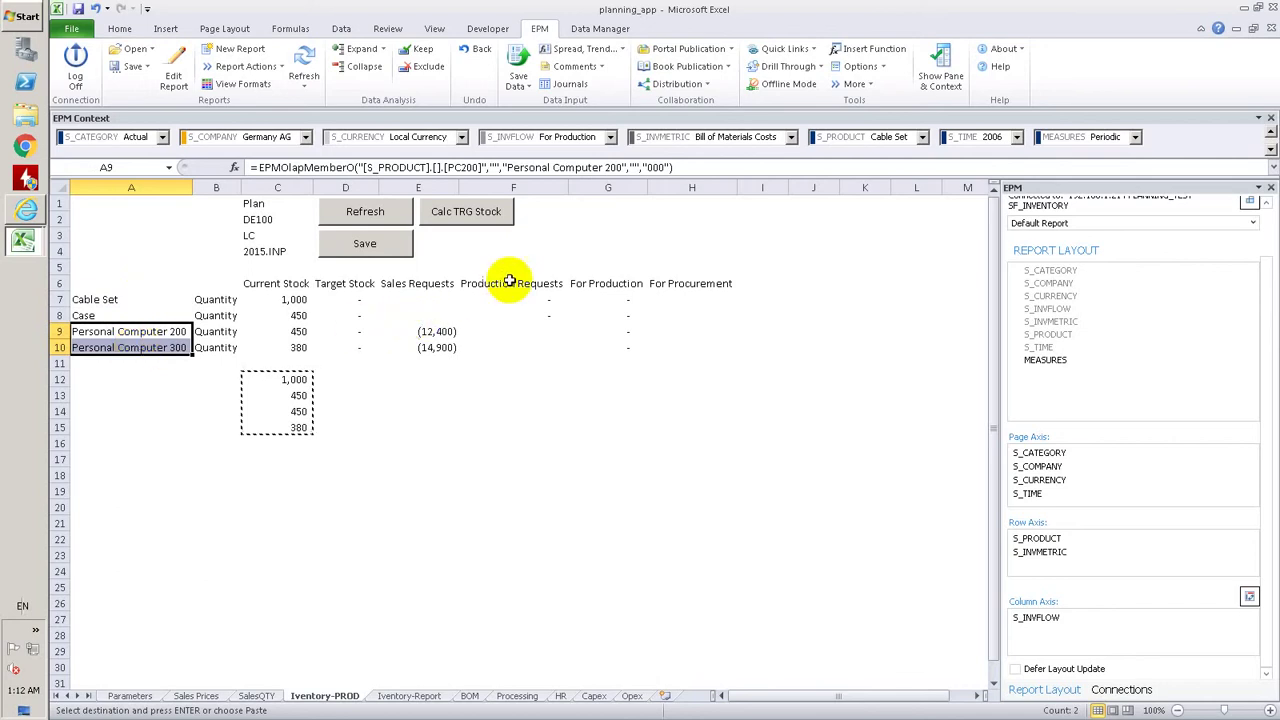
Submit the four Current Stock records and check For Production values (1,000), (450), 12,983 and 15,762.
{"action": "left_click", "coordinate": [368, 245]}
{"action": "left_click", "coordinate": [703, 416]}
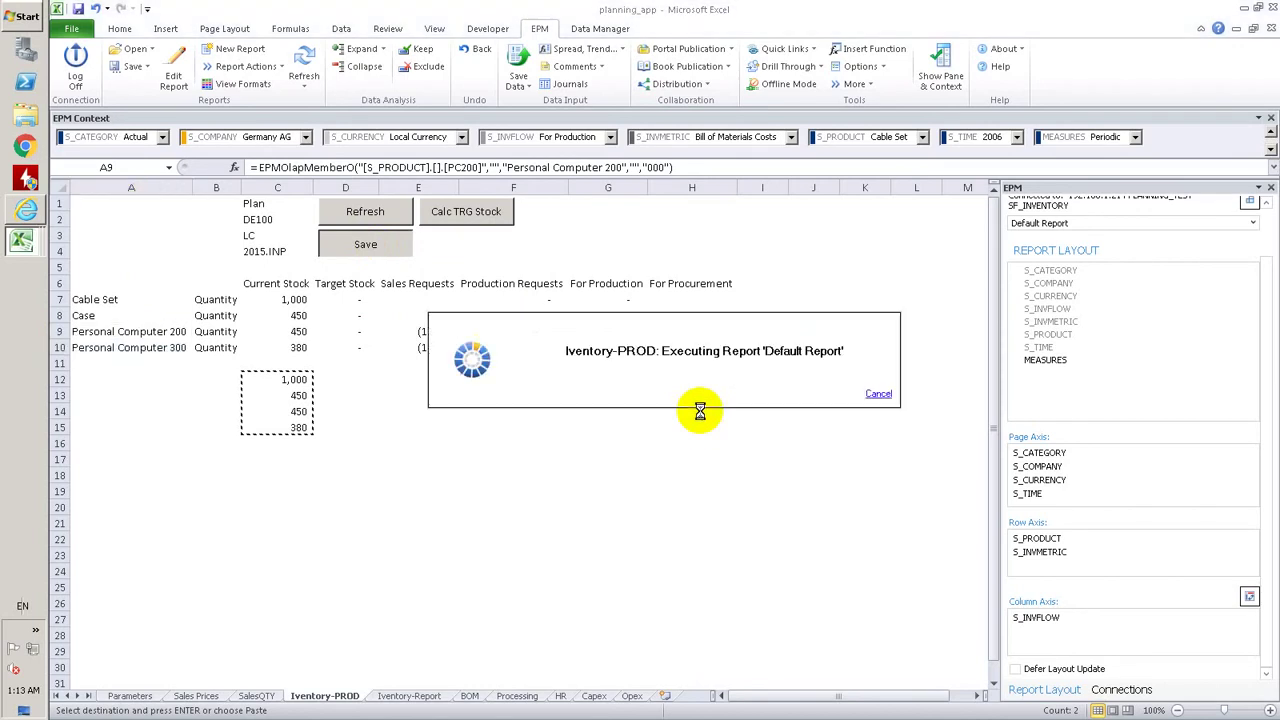
{"action": "left_click", "coordinate": [807, 467]}
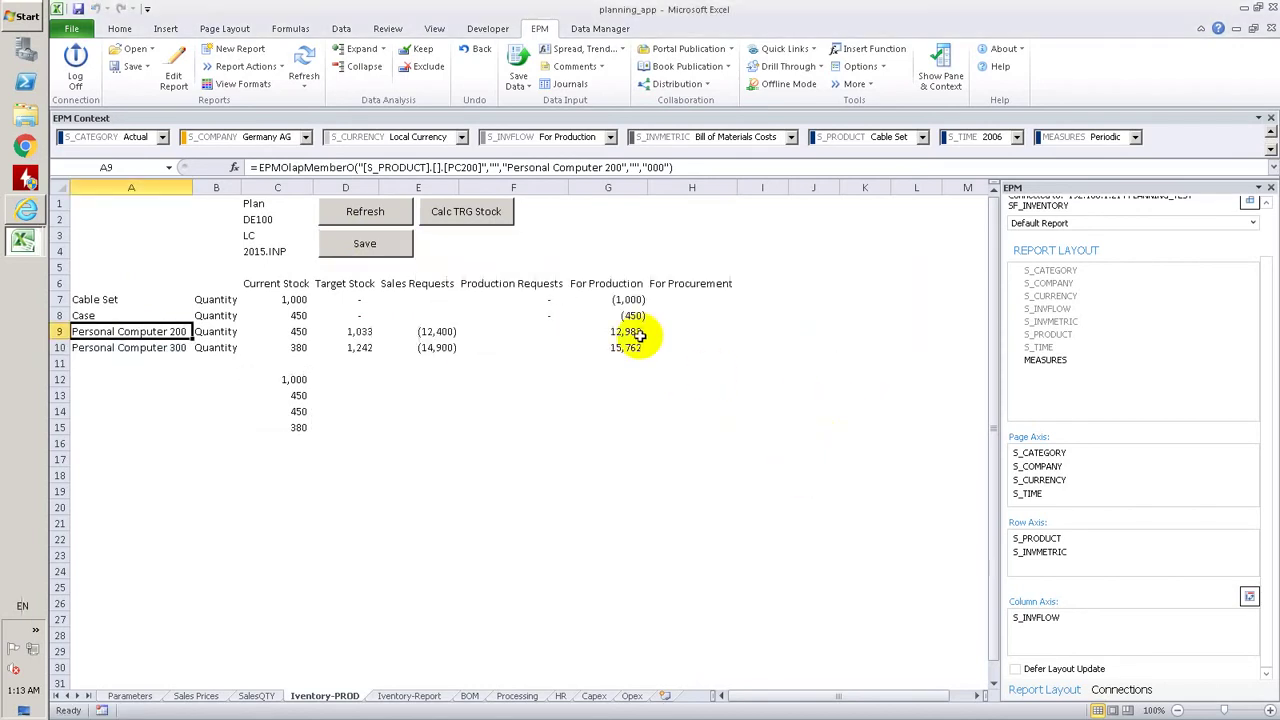
{"action": "left_click_drag", "start_coordinate": [634, 331], "coordinate": [636, 352]}
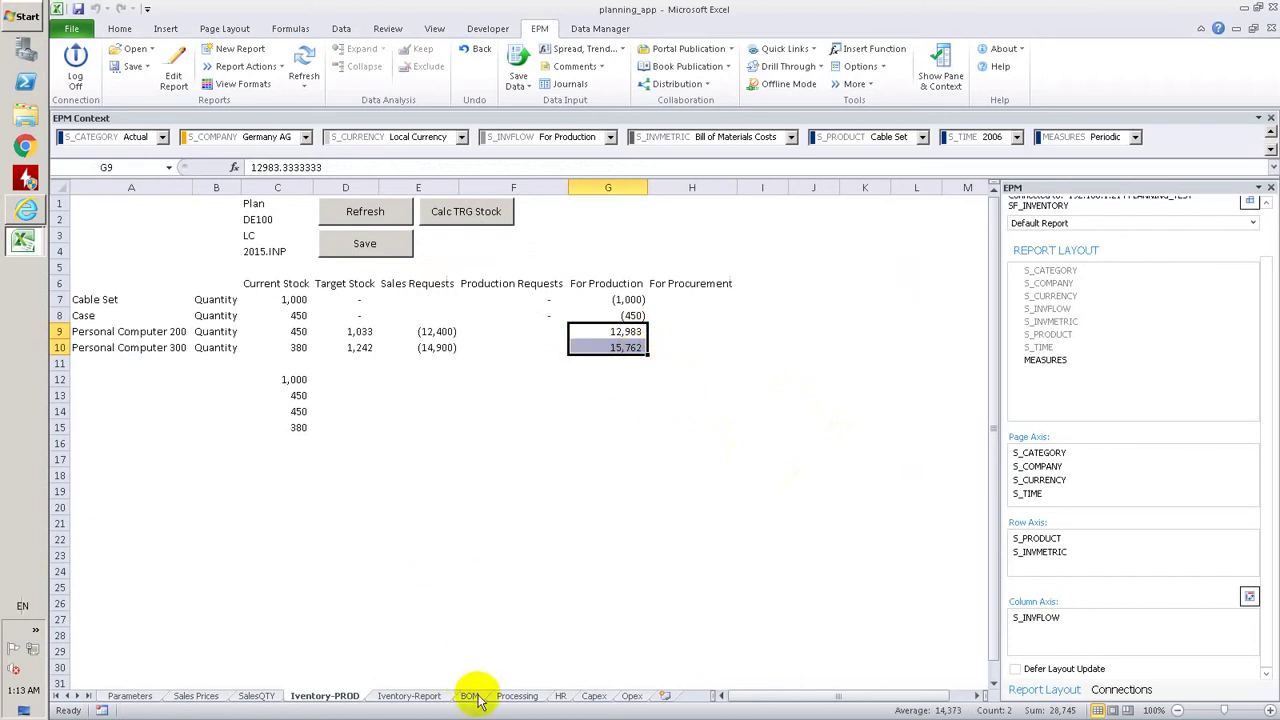
{"action": "left_click_drag", "start_coordinate": [632, 297], "coordinate": [637, 315]}
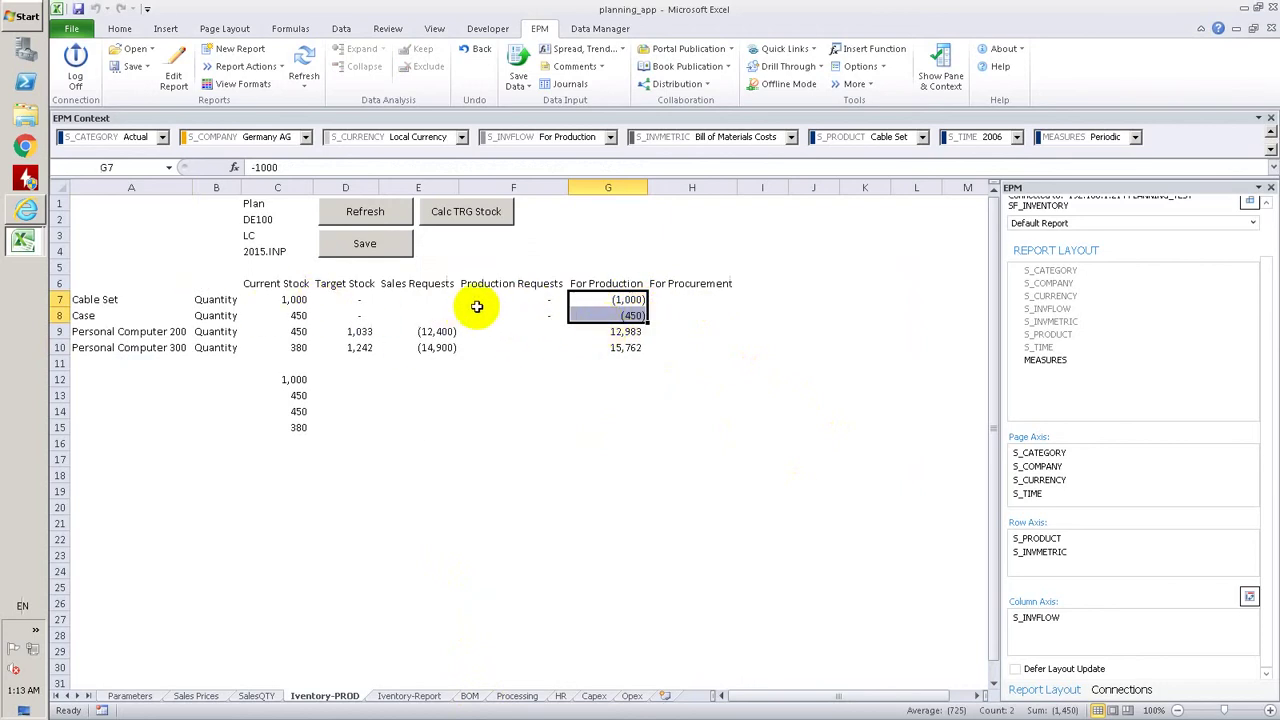
{"action": "left_click_drag", "start_coordinate": [140, 332], "coordinate": [148, 349]}
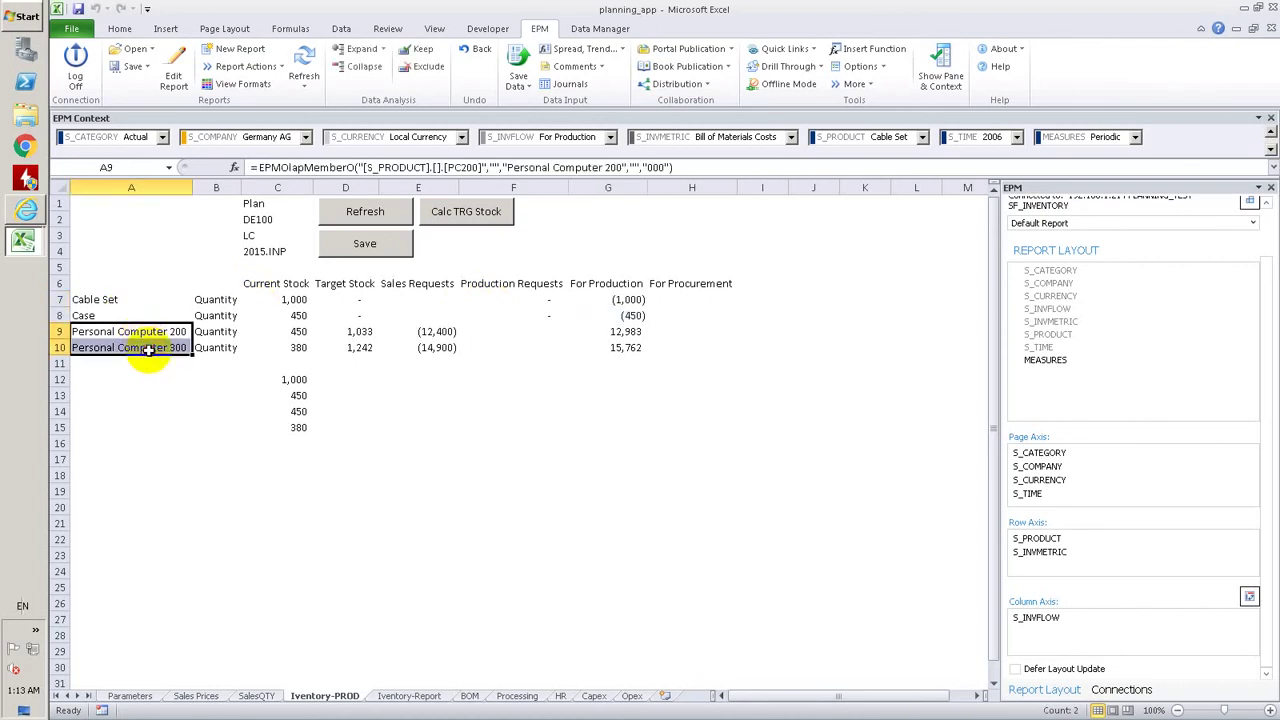
Refresh the BOM report and review its Quantity and Bill of Materials Costs columns.
{"action": "left_click", "coordinate": [472, 696]}
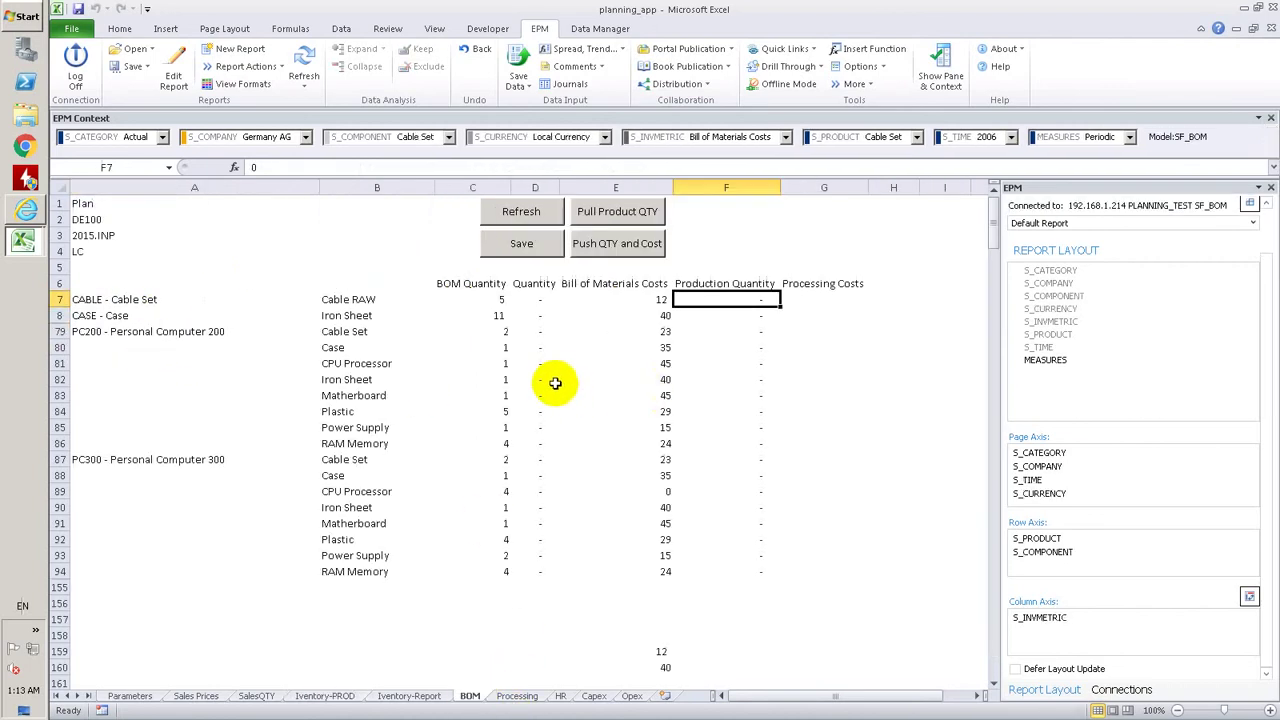
{"action": "left_click", "coordinate": [522, 213]}
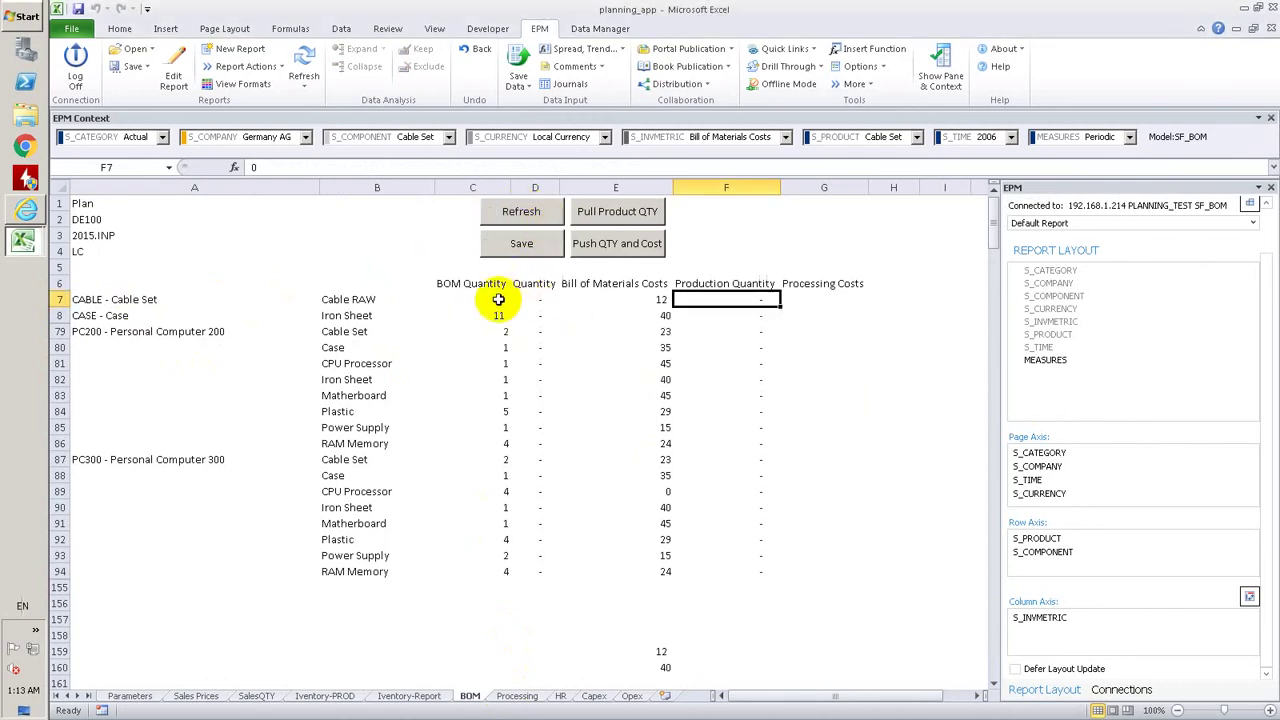
{"action": "left_click_drag", "start_coordinate": [498, 299], "coordinate": [502, 571]}
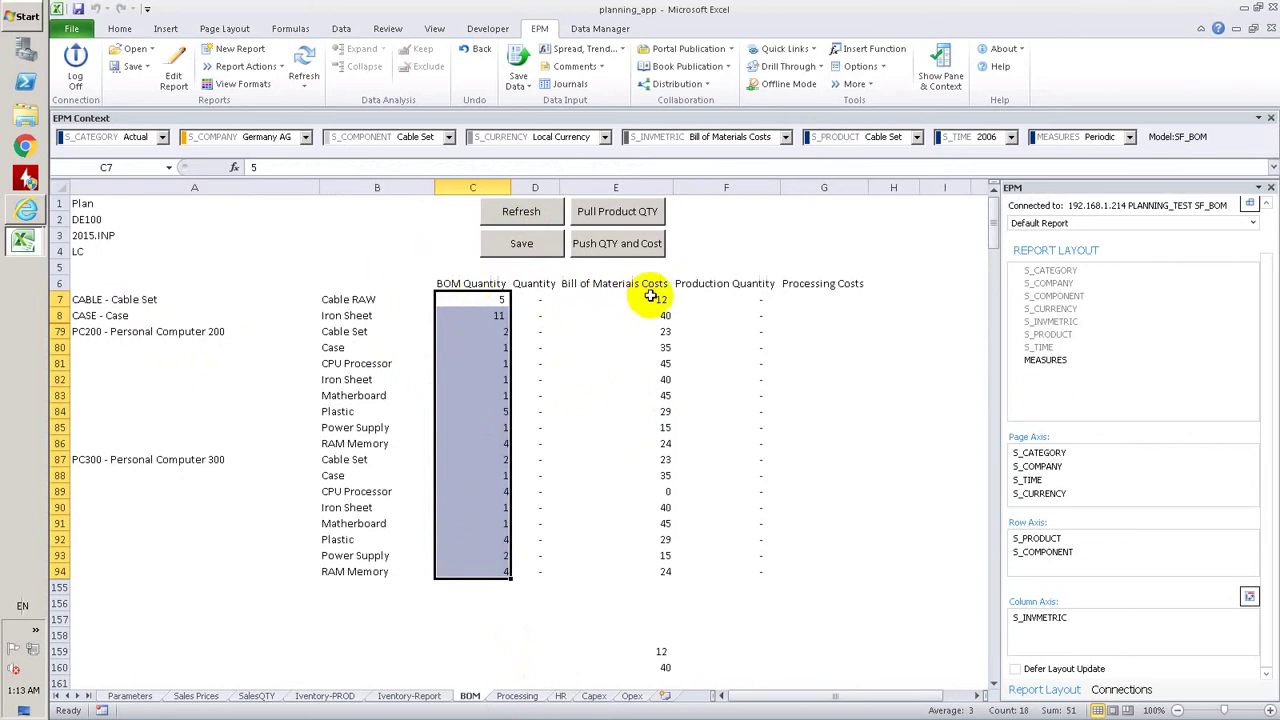
{"action": "left_click_drag", "start_coordinate": [648, 299], "coordinate": [663, 566]}
{"action": "left_click", "coordinate": [522, 297]}
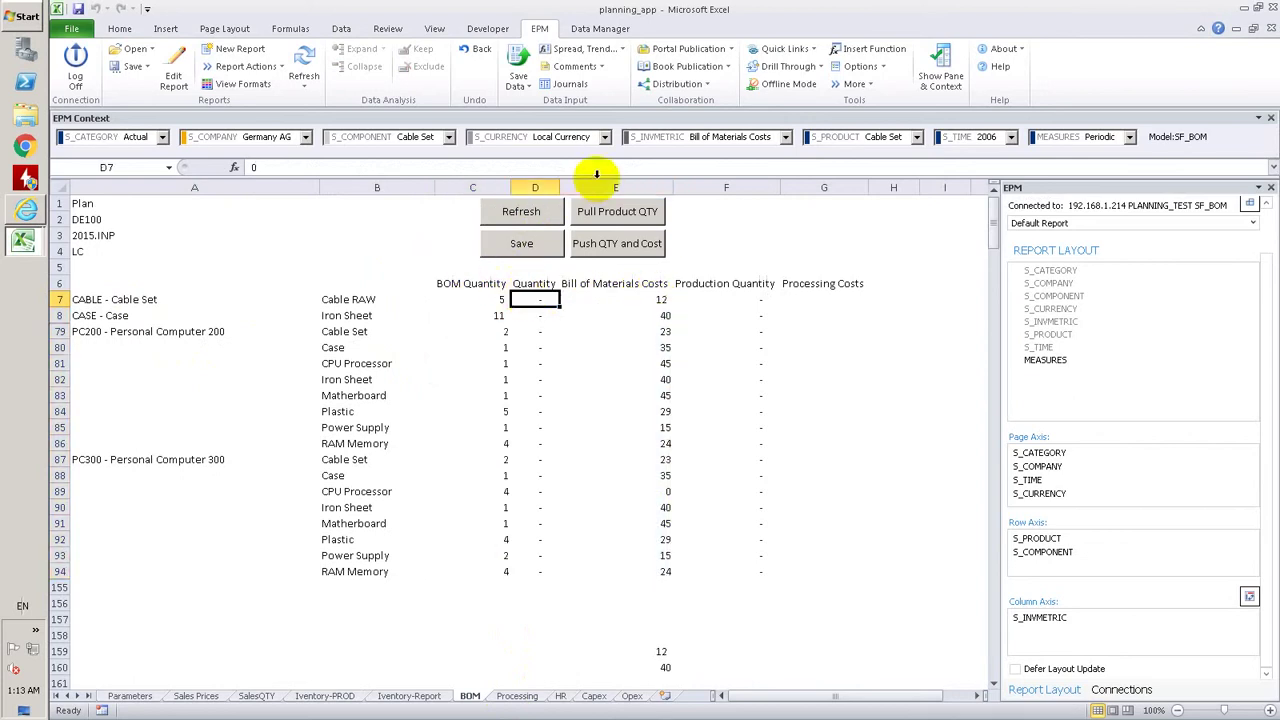
Pull the product quantities and refresh, giving Production Quantity 12,983 for PC200 and 15,762 for PC300.
{"action": "left_click", "coordinate": [631, 217]}
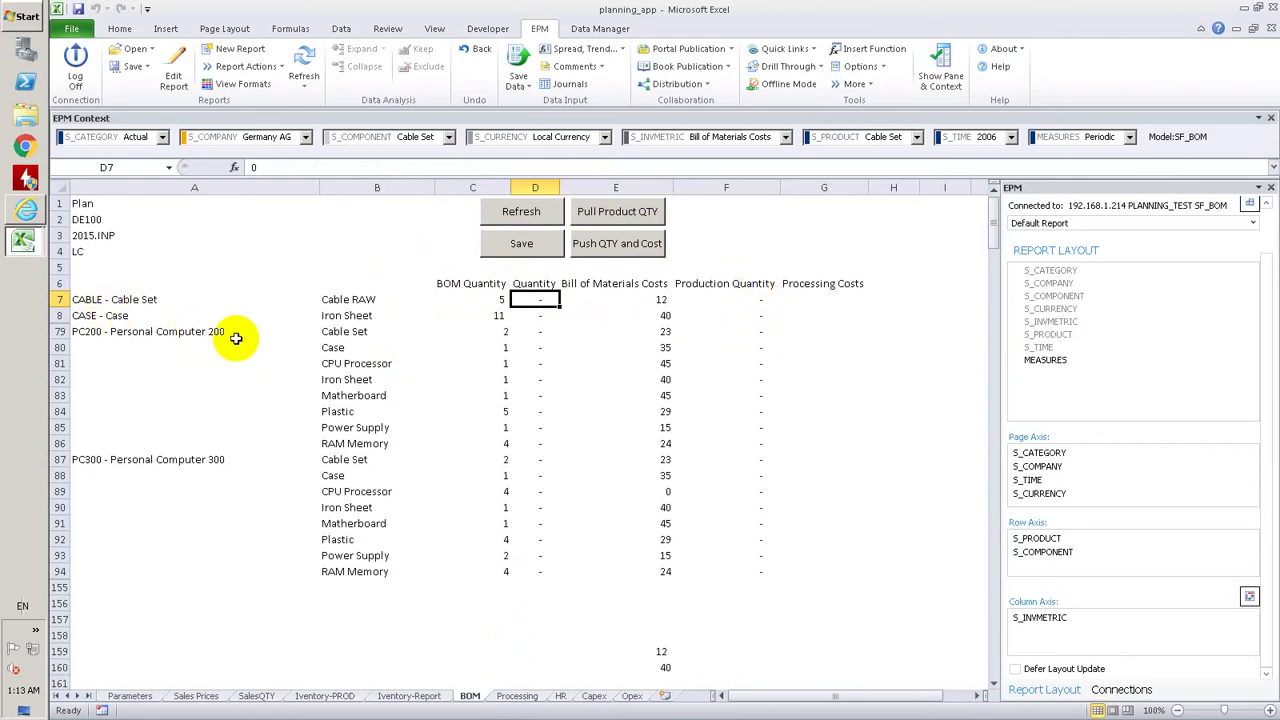
{"action": "left_click", "coordinate": [280, 331]}
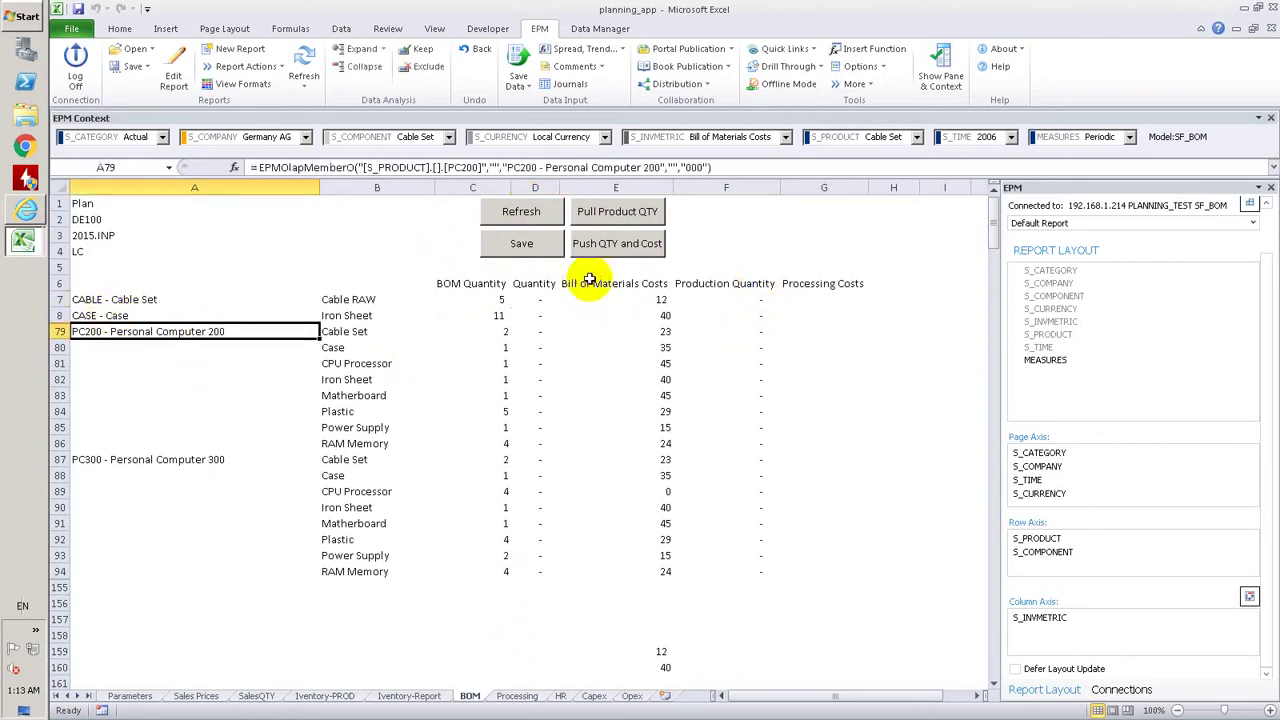
{"action": "left_click", "coordinate": [538, 216]}
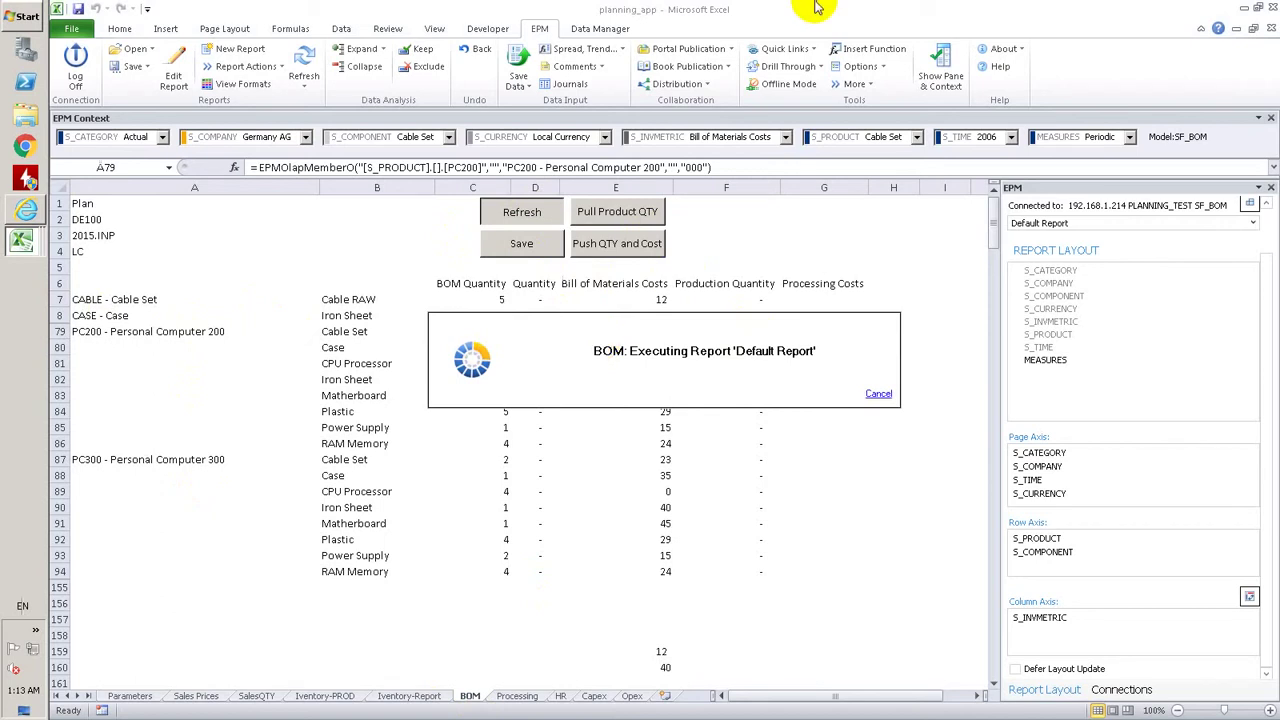
{"action": "left_click", "coordinate": [760, 250]}
{"action": "left_click", "coordinate": [678, 348]}
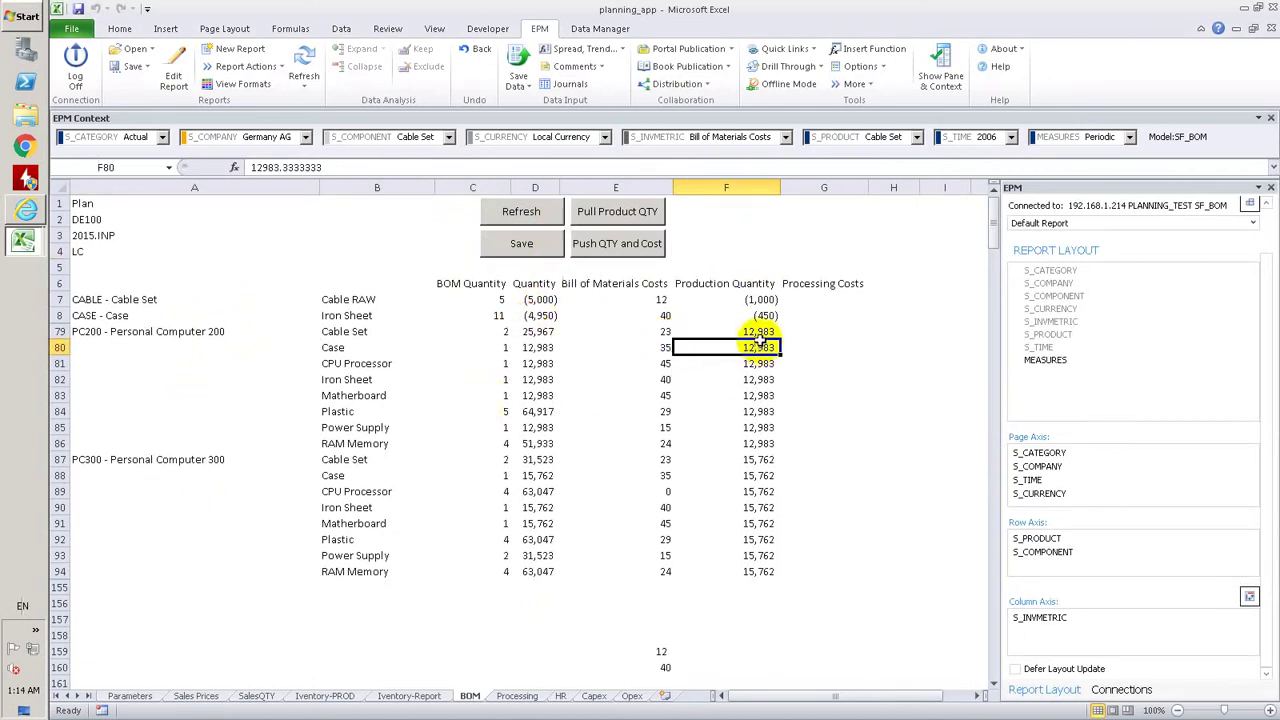
{"action": "left_click_drag", "start_coordinate": [758, 331], "coordinate": [748, 563]}
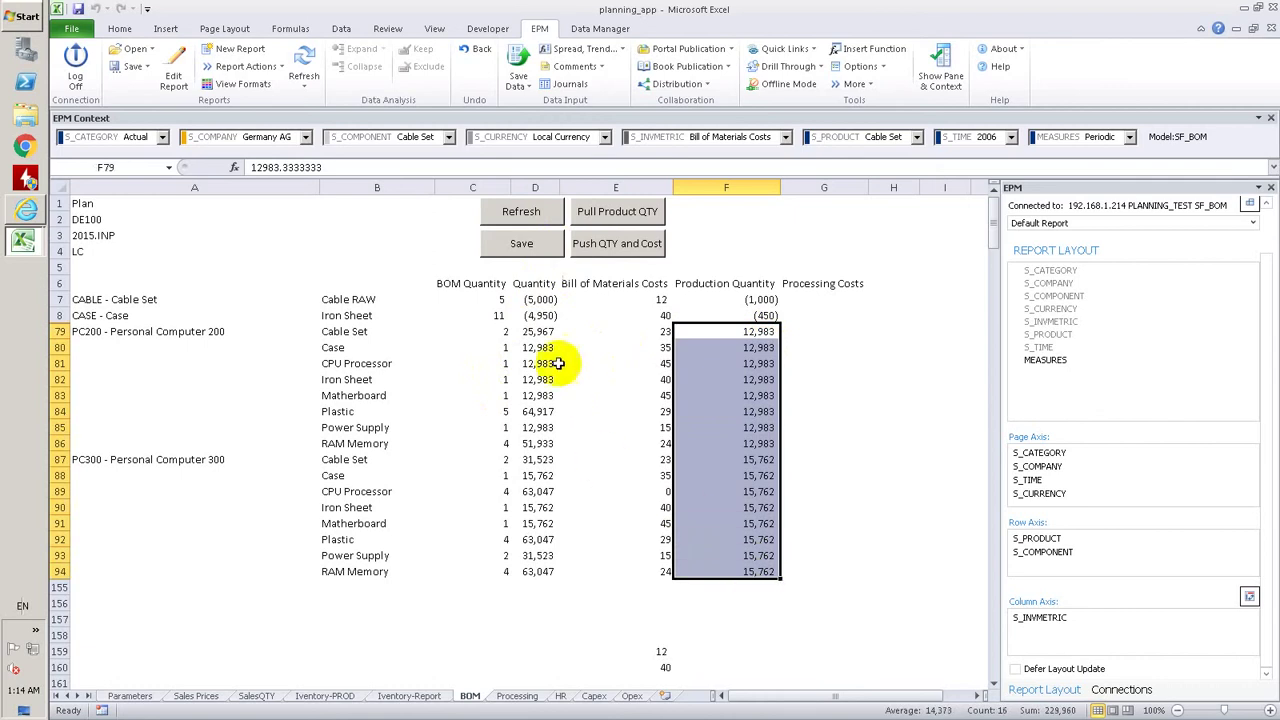
{"action": "left_click_drag", "start_coordinate": [552, 333], "coordinate": [538, 500]}
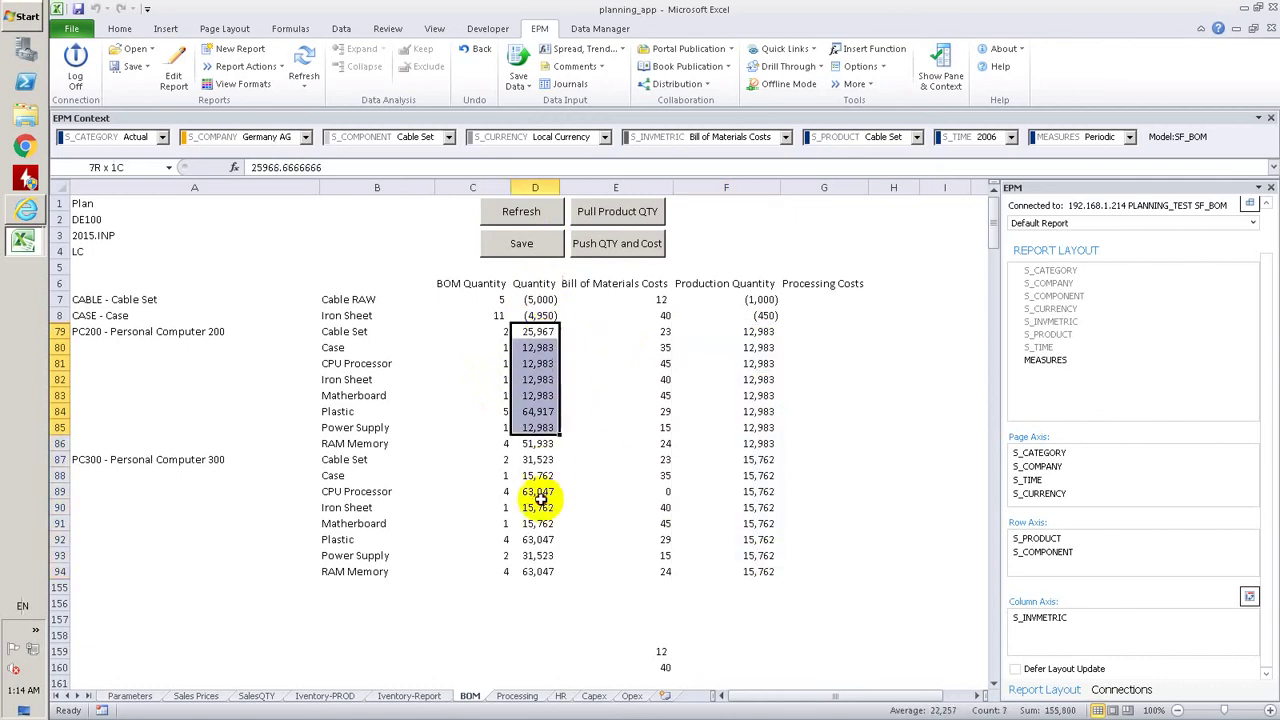
{"action": "left_click", "coordinate": [343, 332]}
{"action": "left_click_drag", "start_coordinate": [355, 421], "coordinate": [362, 437]}
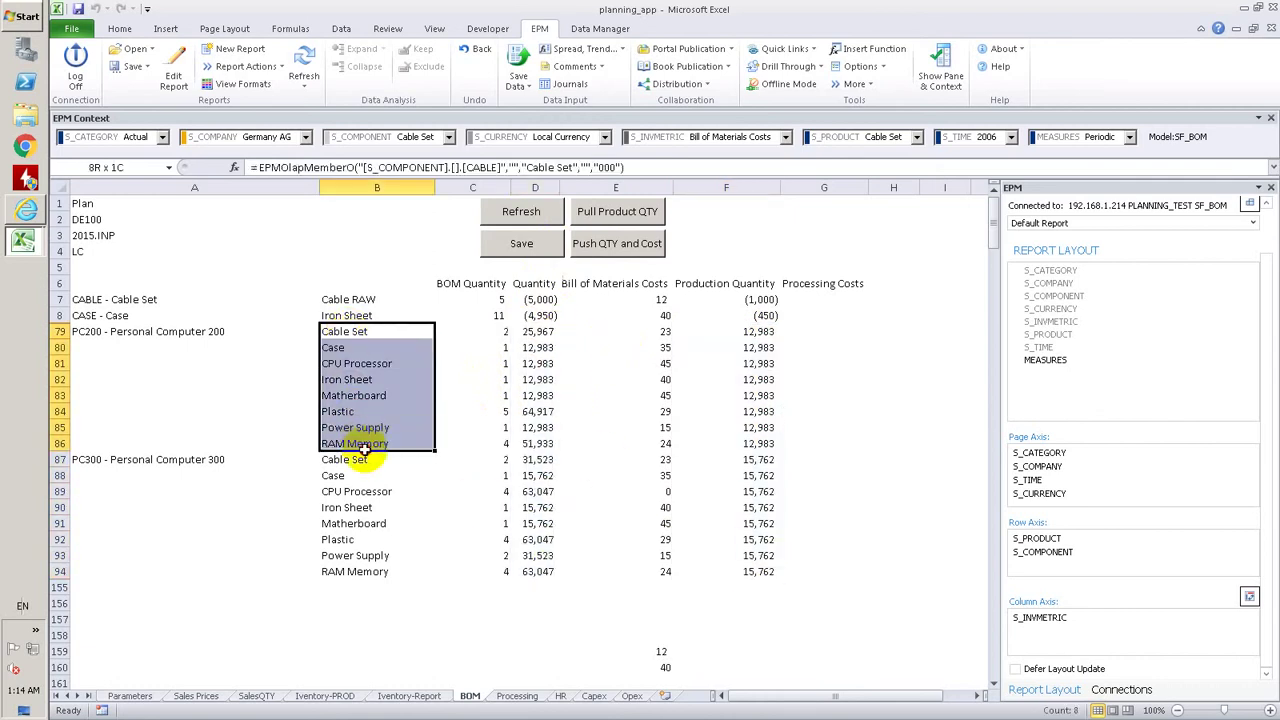
{"action": "left_click", "coordinate": [167, 334]}
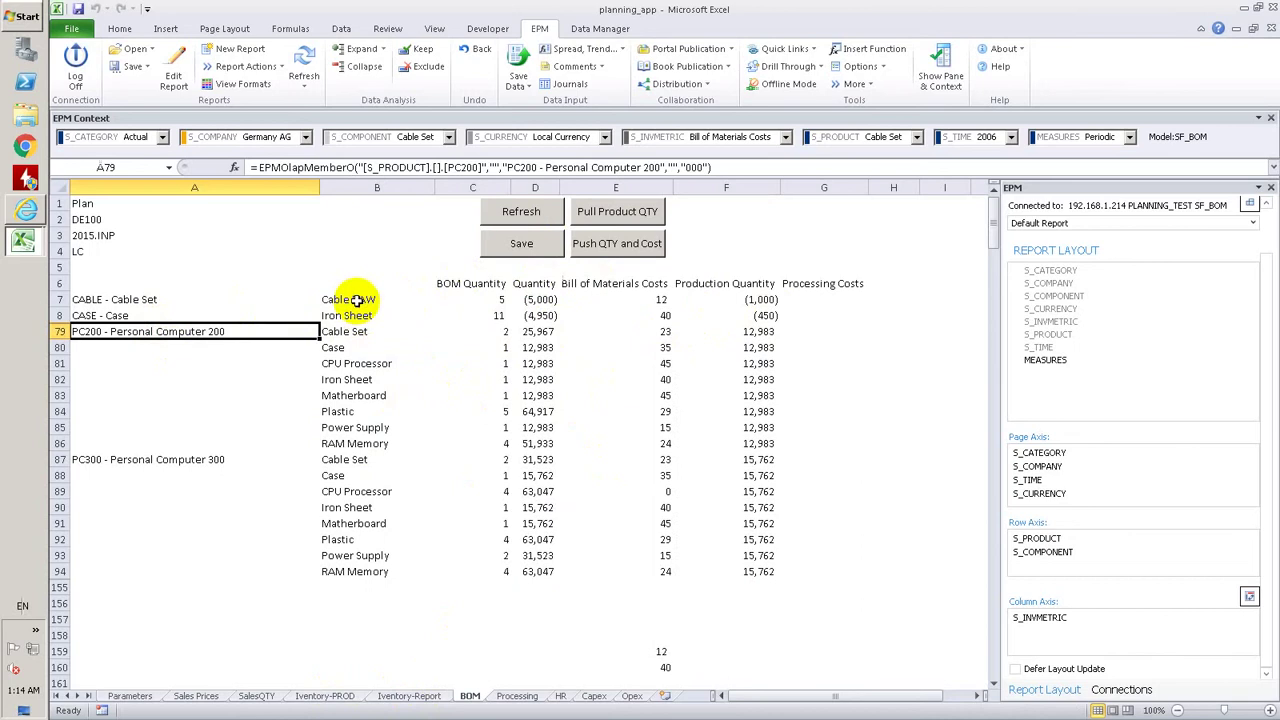
{"action": "left_click_drag", "start_coordinate": [357, 299], "coordinate": [366, 320]}
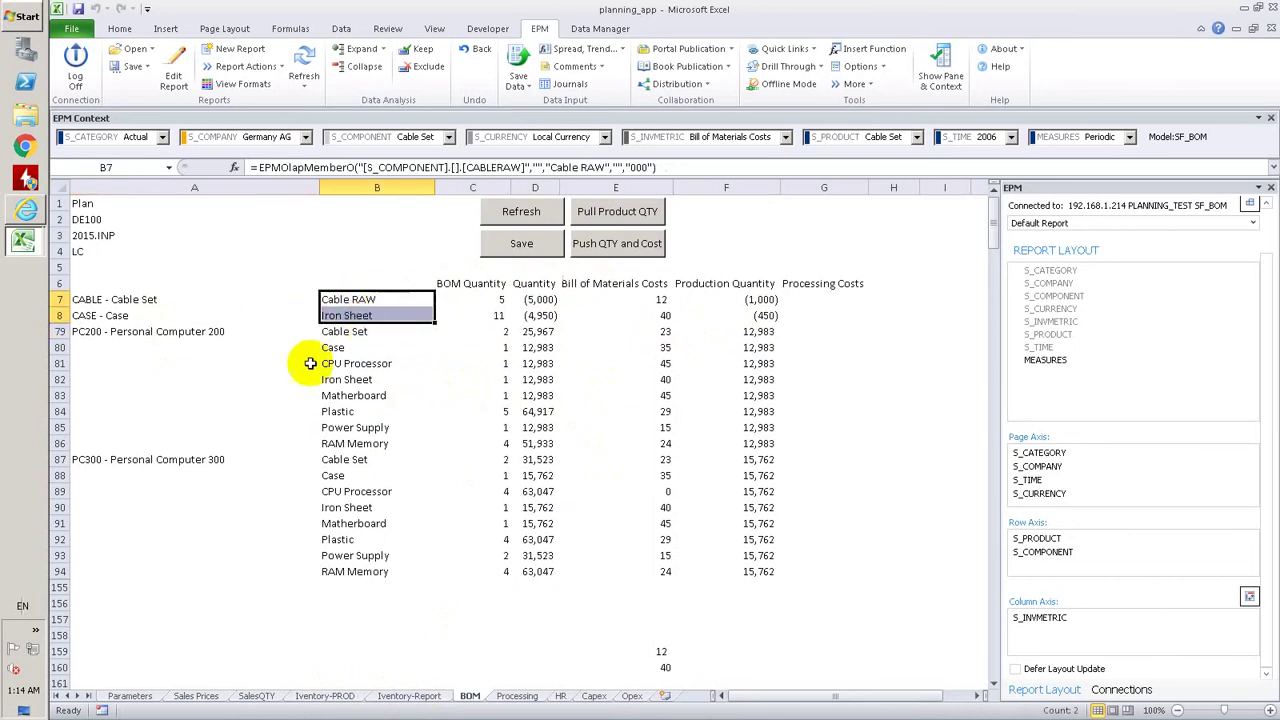
Refresh Iventory-PROD to load Production Requests of (57,490) for Cable Set and (28,745) for Case.
{"action": "left_click", "coordinate": [335, 695]}
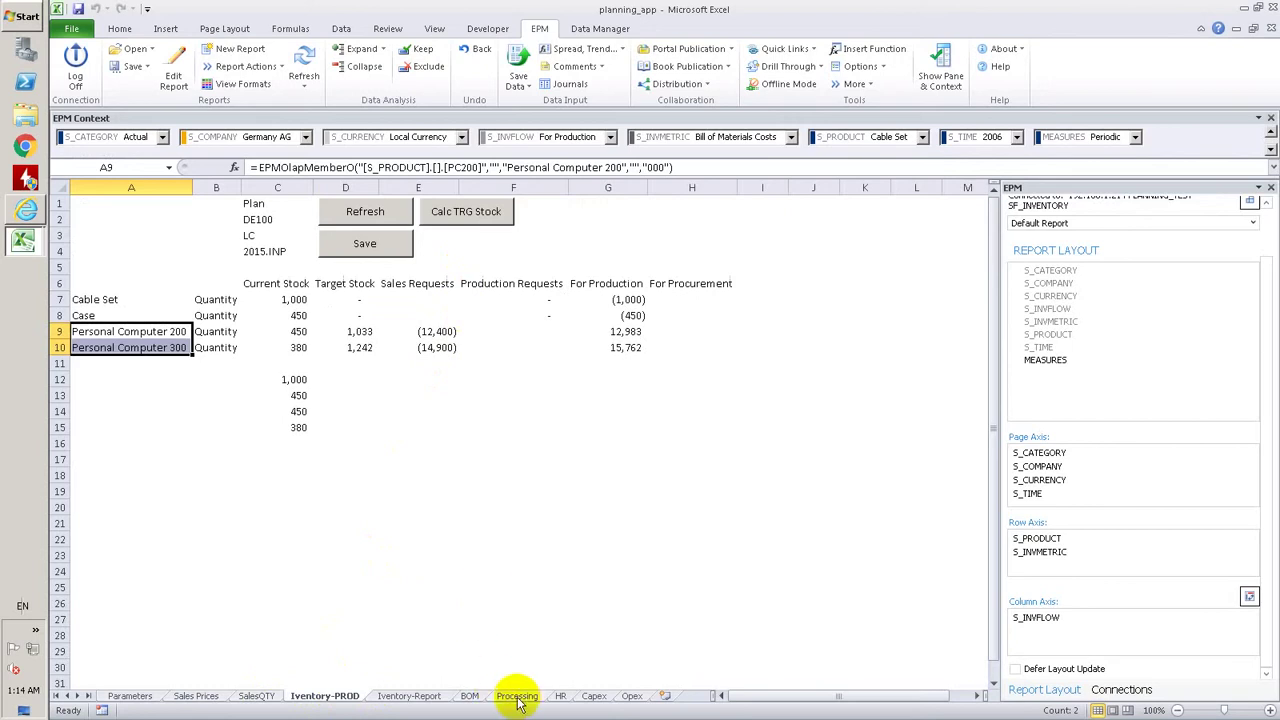
{"action": "left_click", "coordinate": [470, 697]}
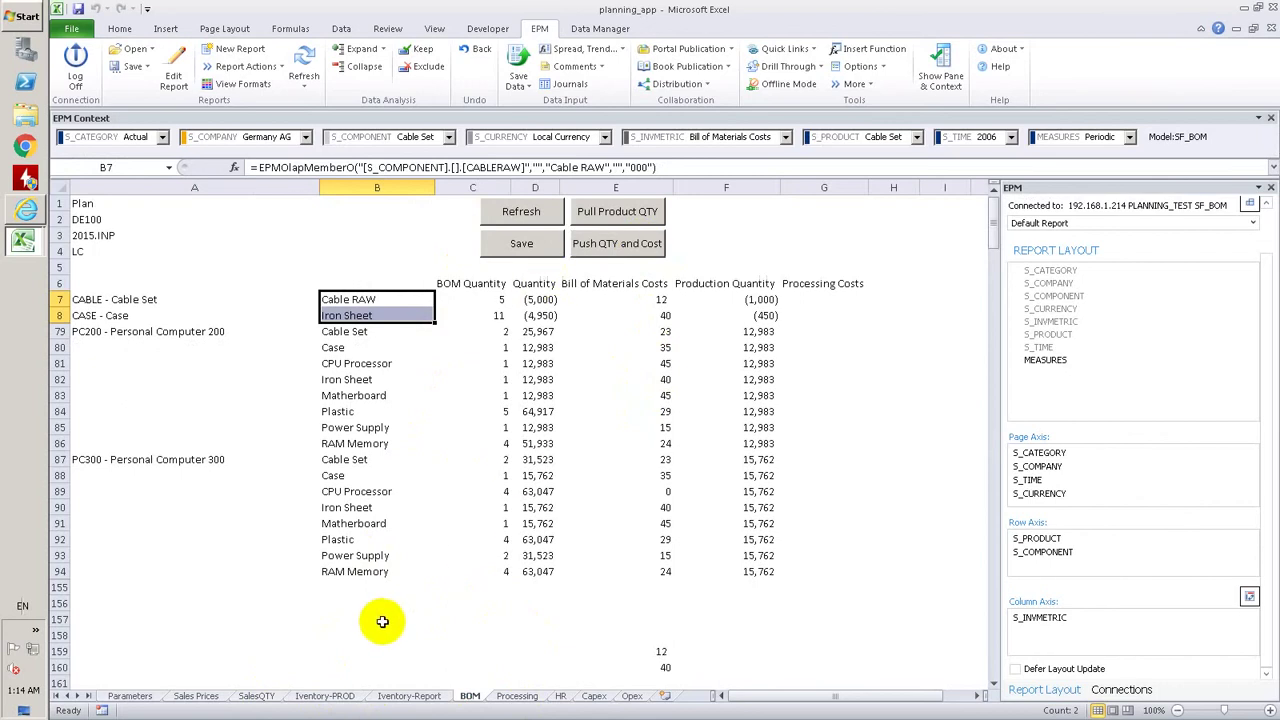
{"action": "left_click", "coordinate": [335, 700]}
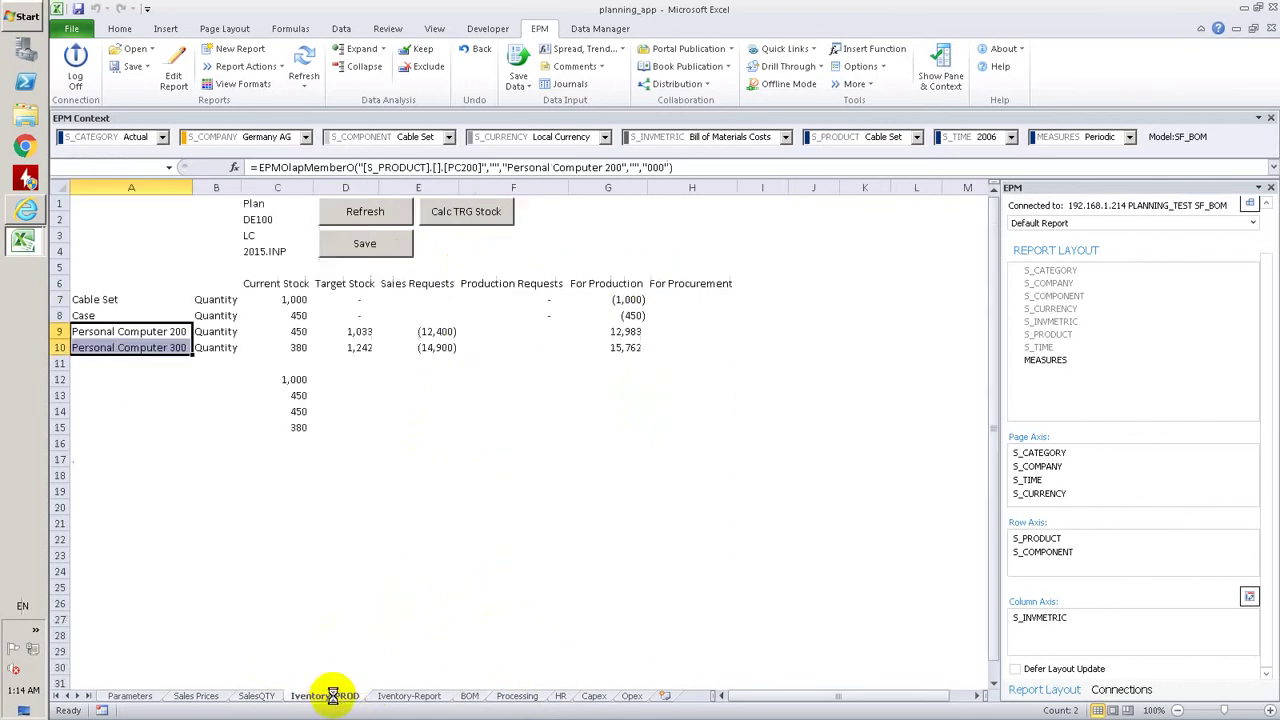
{"action": "left_click_drag", "start_coordinate": [513, 300], "coordinate": [513, 284]}
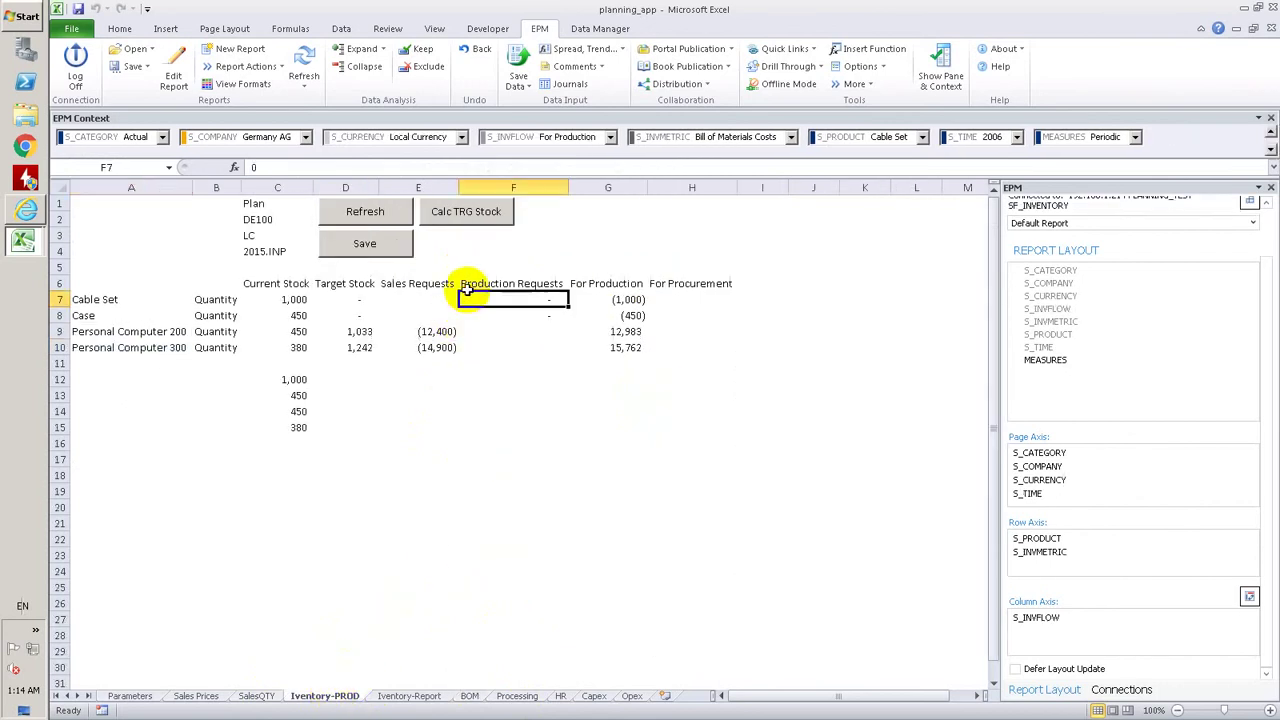
{"action": "left_click", "coordinate": [390, 222]}
{"action": "left_click", "coordinate": [547, 403]}
{"action": "left_click_drag", "start_coordinate": [543, 300], "coordinate": [543, 316]}
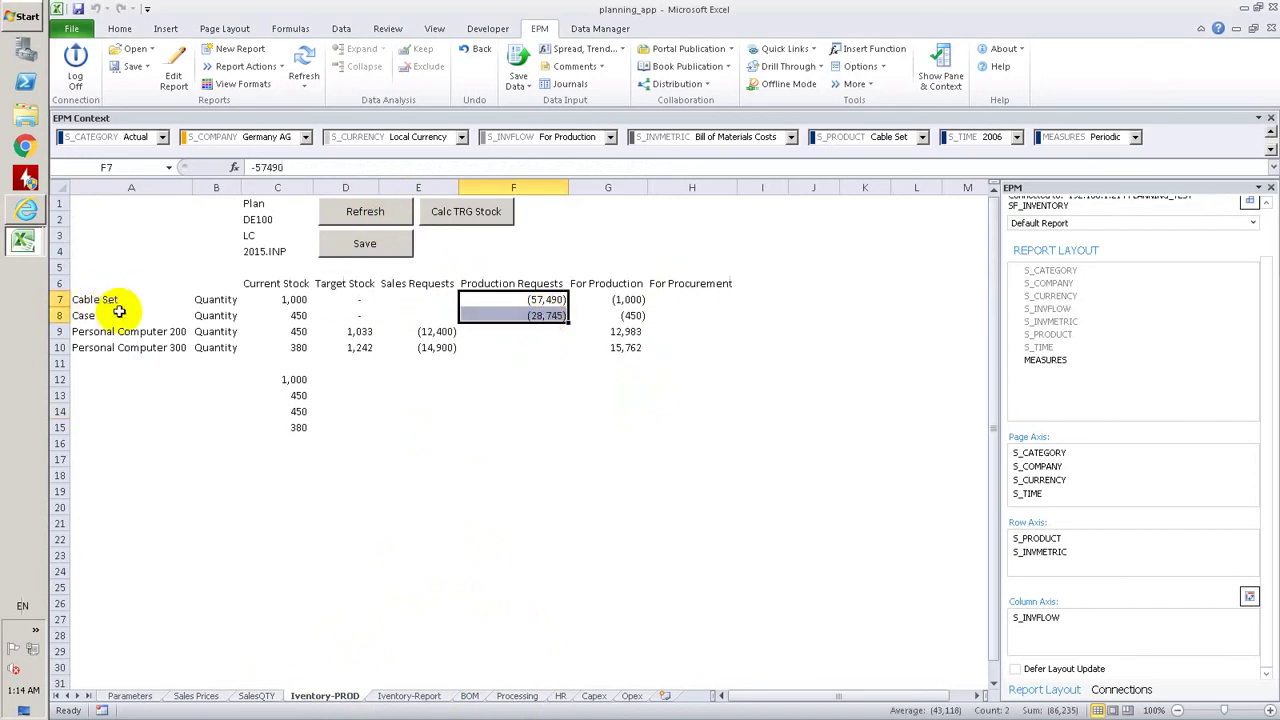
{"action": "left_click_drag", "start_coordinate": [110, 297], "coordinate": [216, 320]}
{"action": "left_click", "coordinate": [551, 300]}
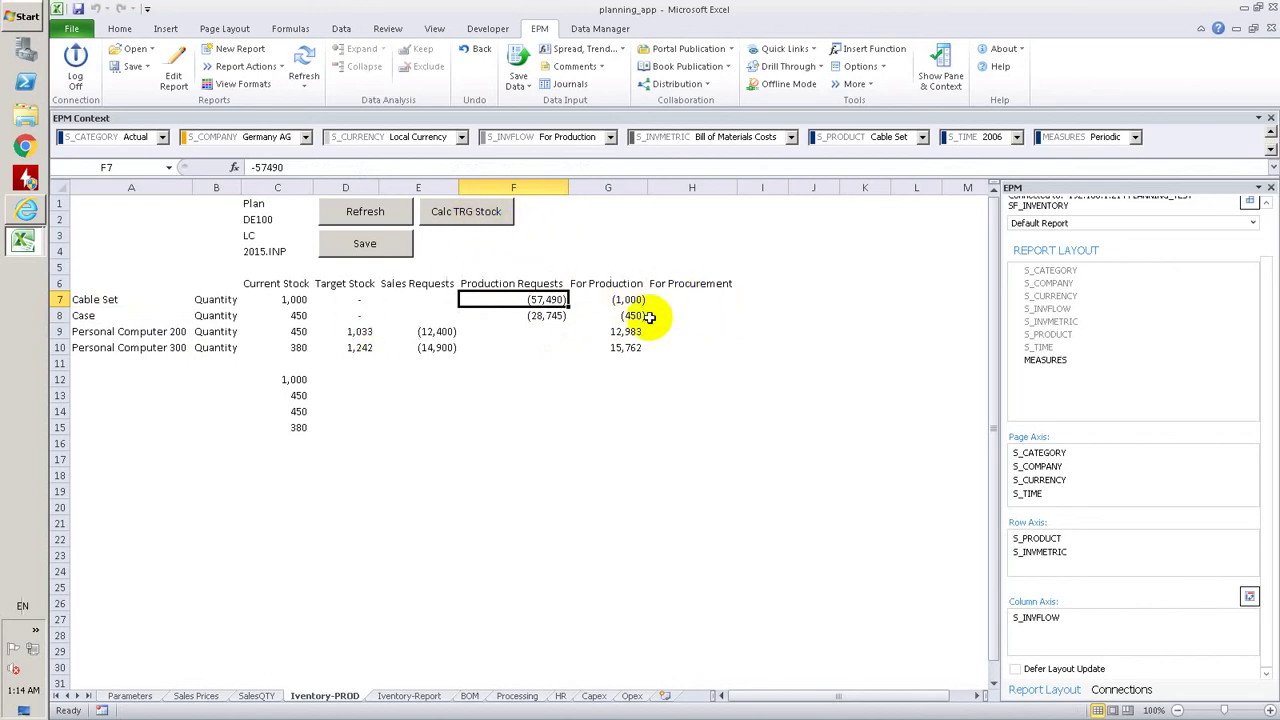
Refresh Iventory-PROD and check Target Stock 4,791 and 2,395 and For Production 61,281 and 30,690.
{"action": "left_click", "coordinate": [440, 394]}
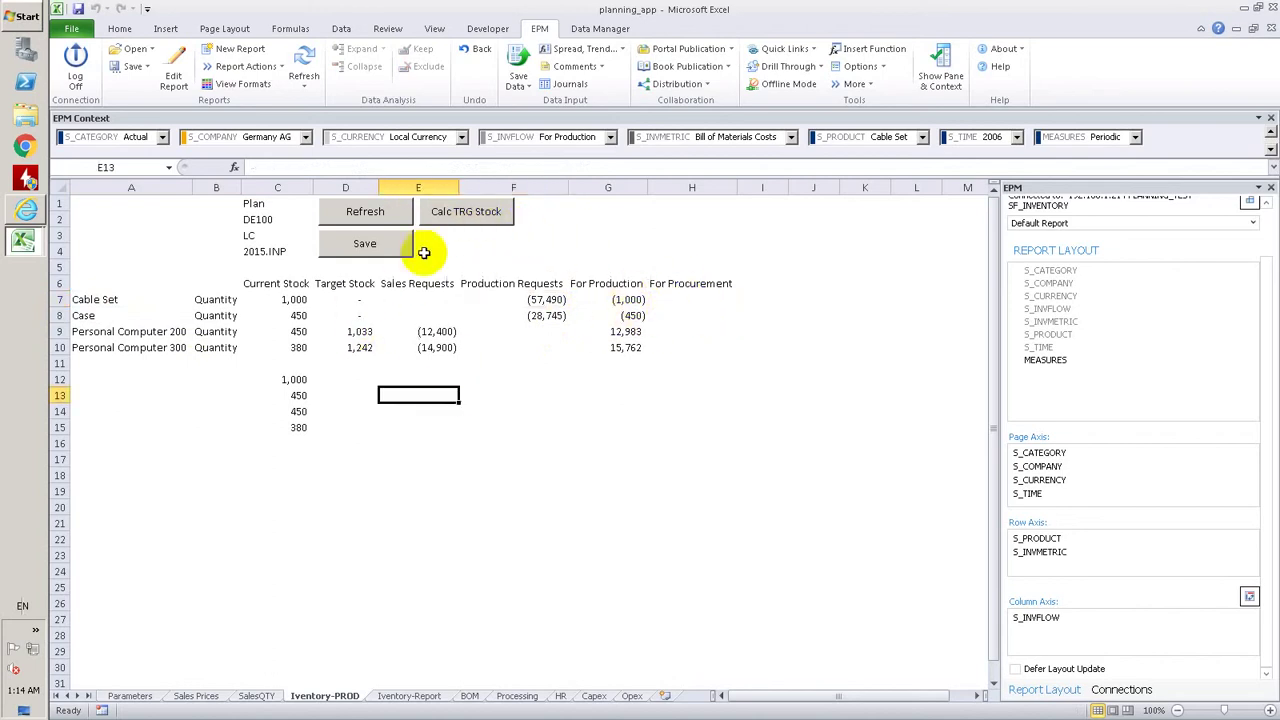
{"action": "left_click", "coordinate": [380, 222]}
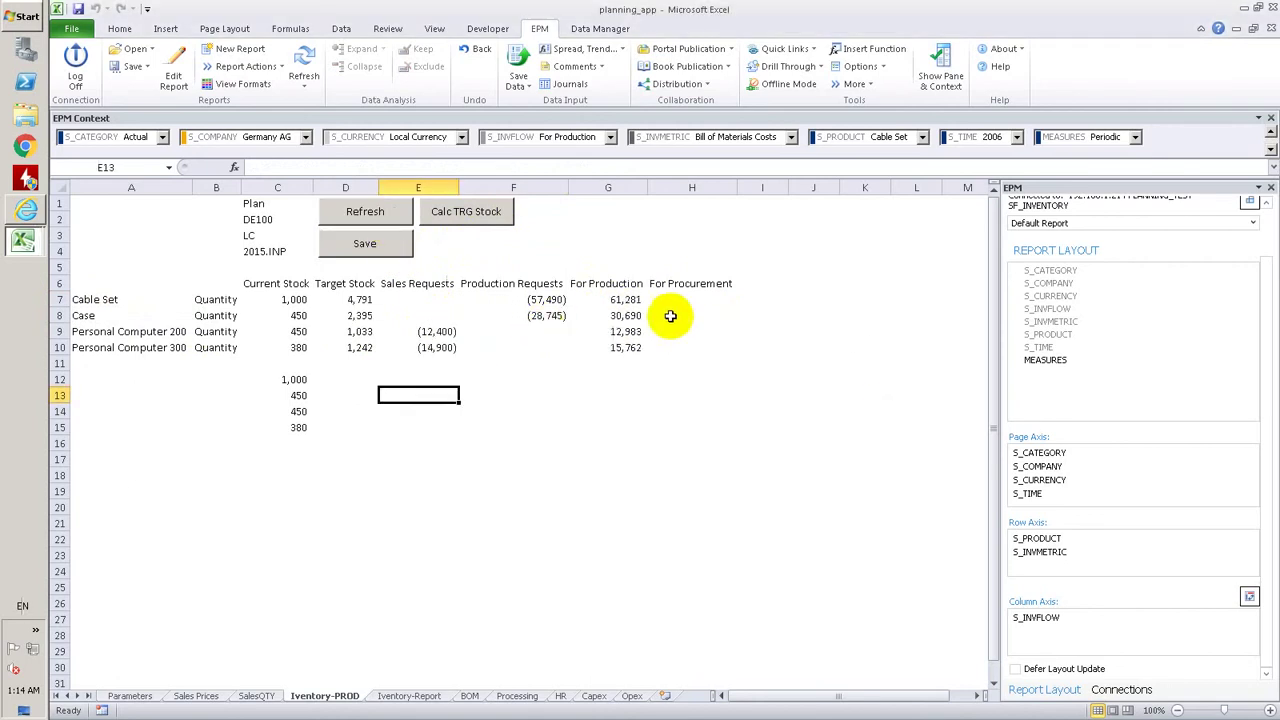
{"action": "left_click", "coordinate": [636, 298]}
{"action": "left_click_drag", "start_coordinate": [636, 298], "coordinate": [628, 316]}
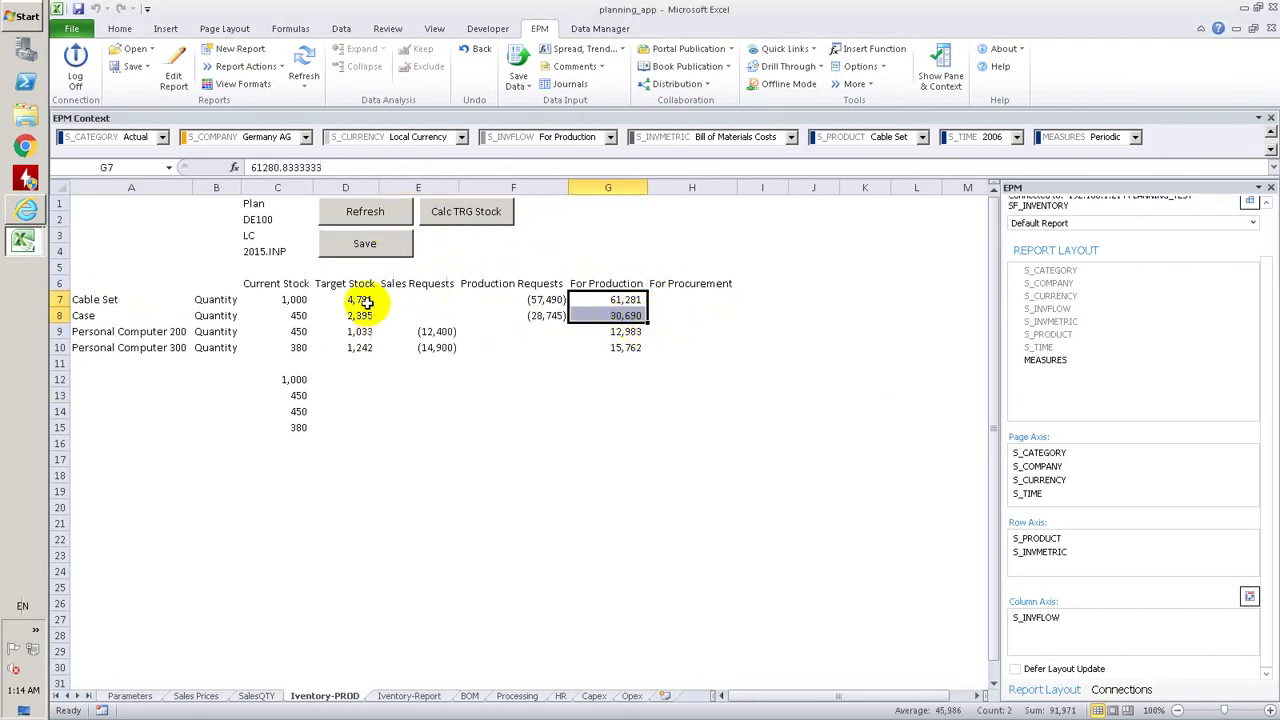
{"action": "left_click_drag", "start_coordinate": [367, 302], "coordinate": [368, 314]}
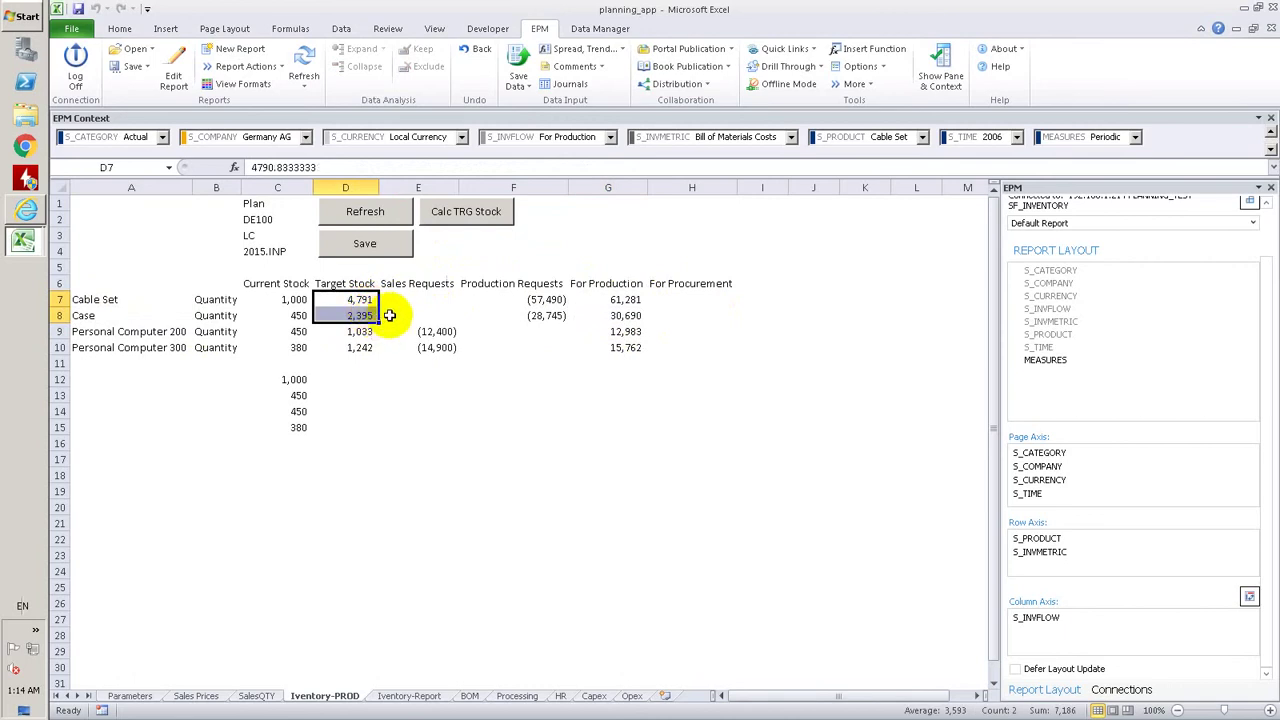
{"action": "left_click_drag", "start_coordinate": [545, 299], "coordinate": [545, 320]}
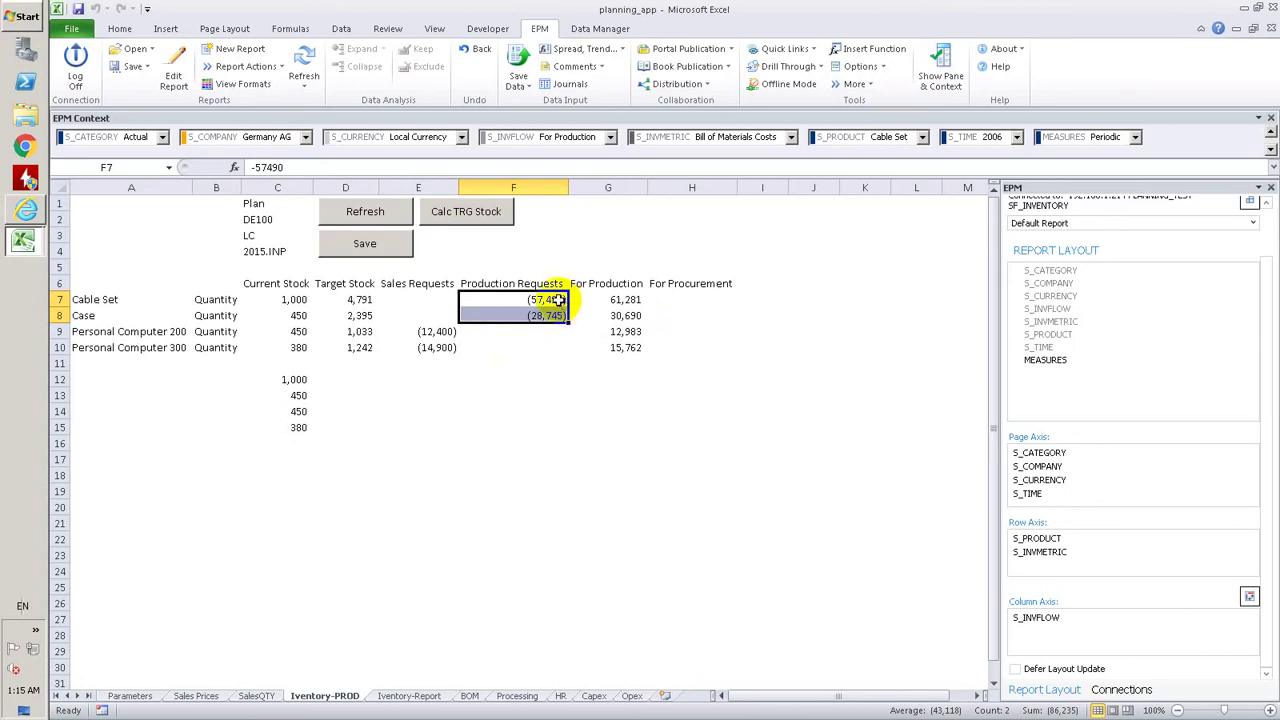
{"action": "left_click", "coordinate": [469, 695]}
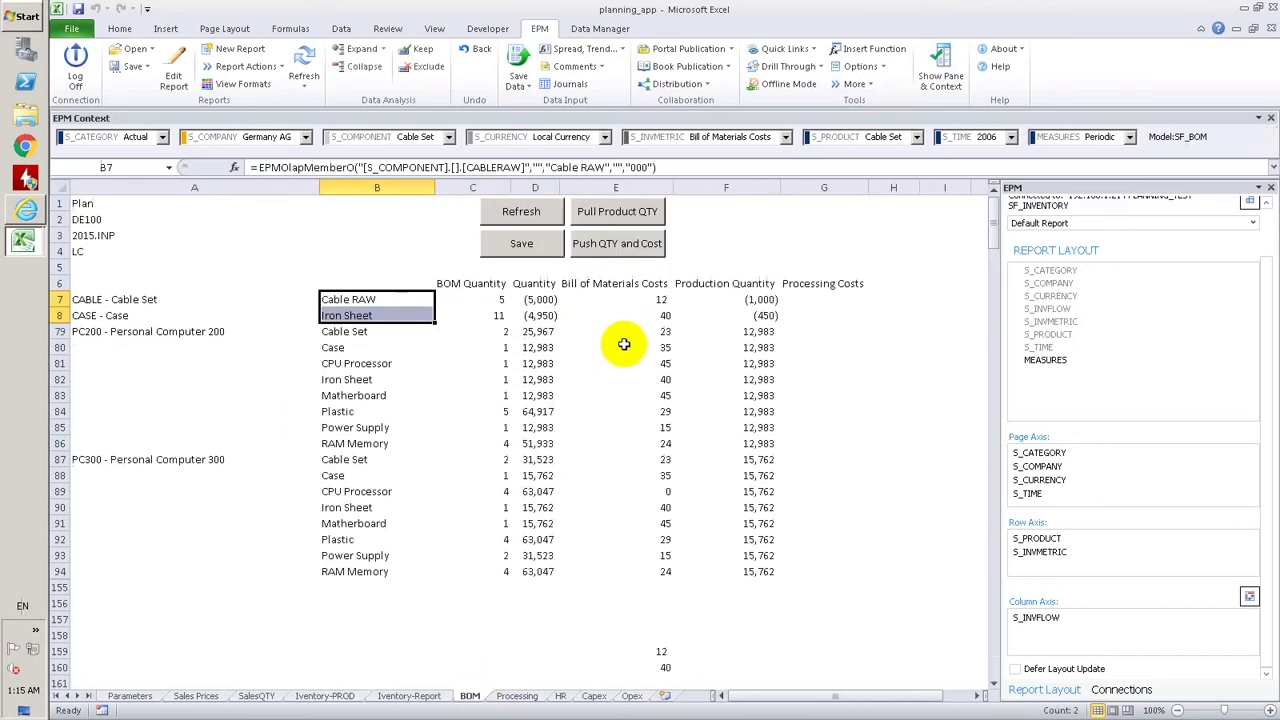
{"action": "left_click", "coordinate": [650, 378]}
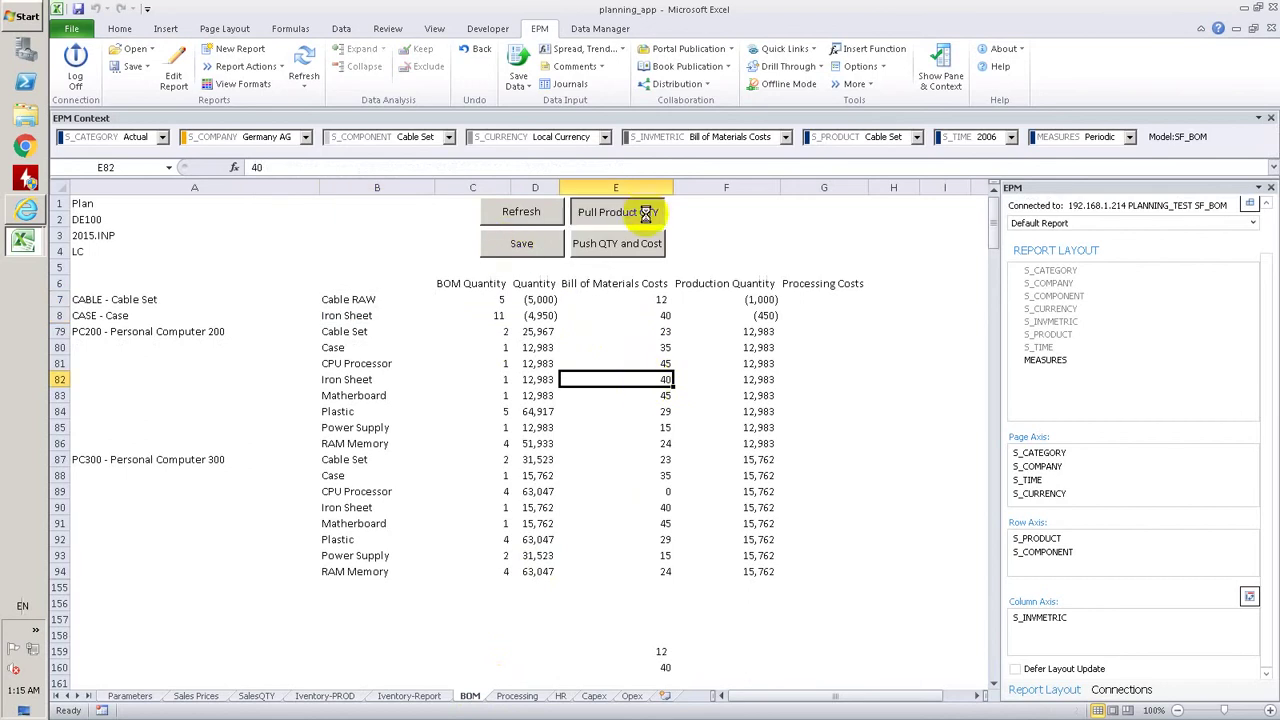
{"action": "left_click", "coordinate": [534, 219]}
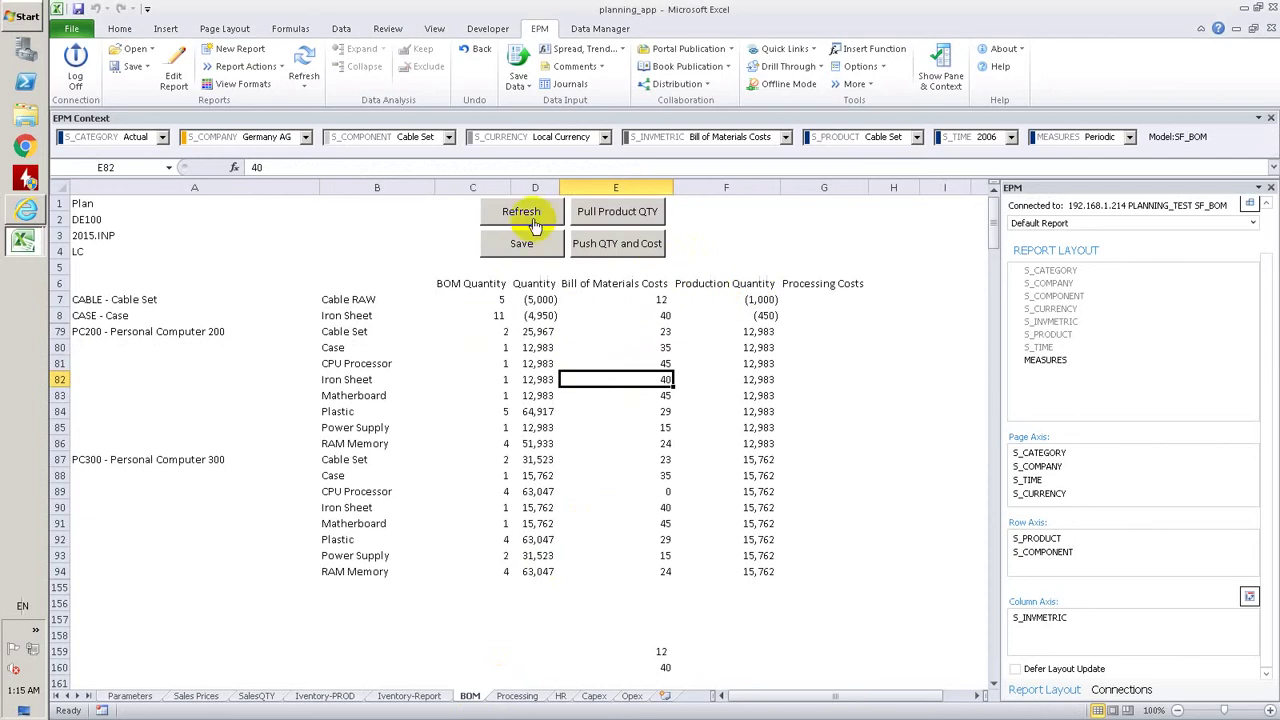
{"action": "left_click", "coordinate": [527, 218]}
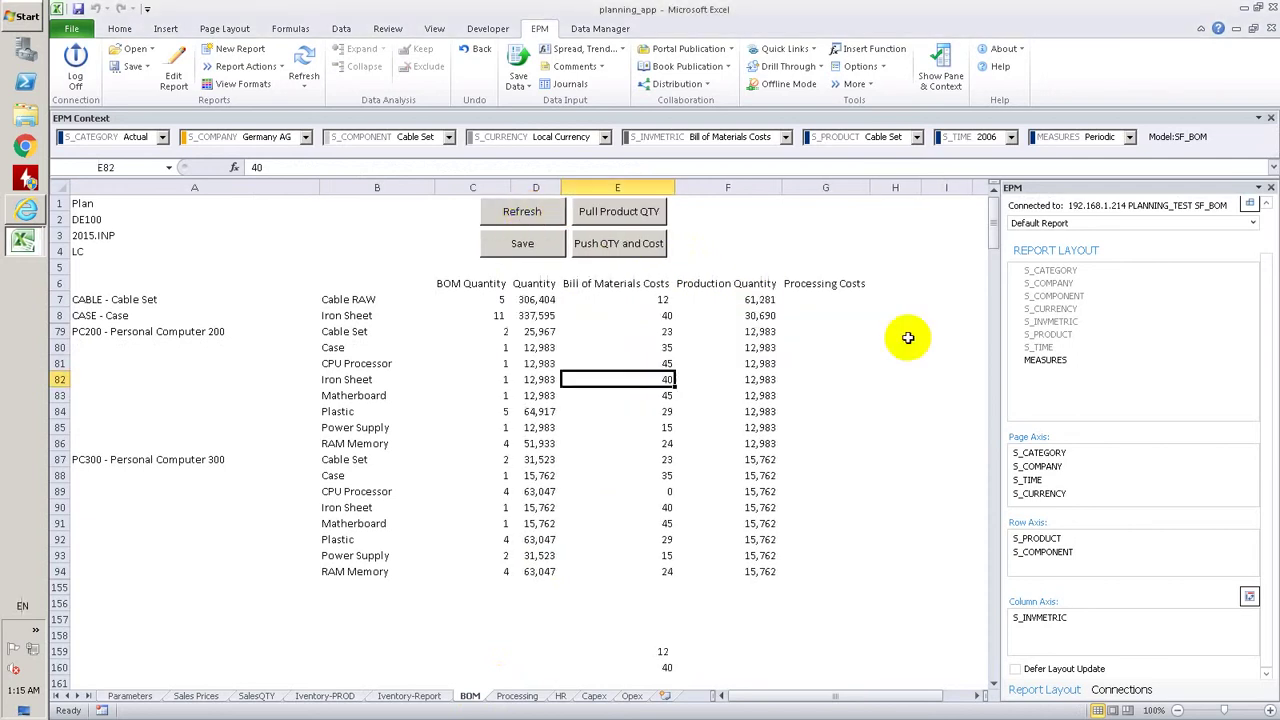
{"action": "left_click_drag", "start_coordinate": [760, 299], "coordinate": [760, 315]}
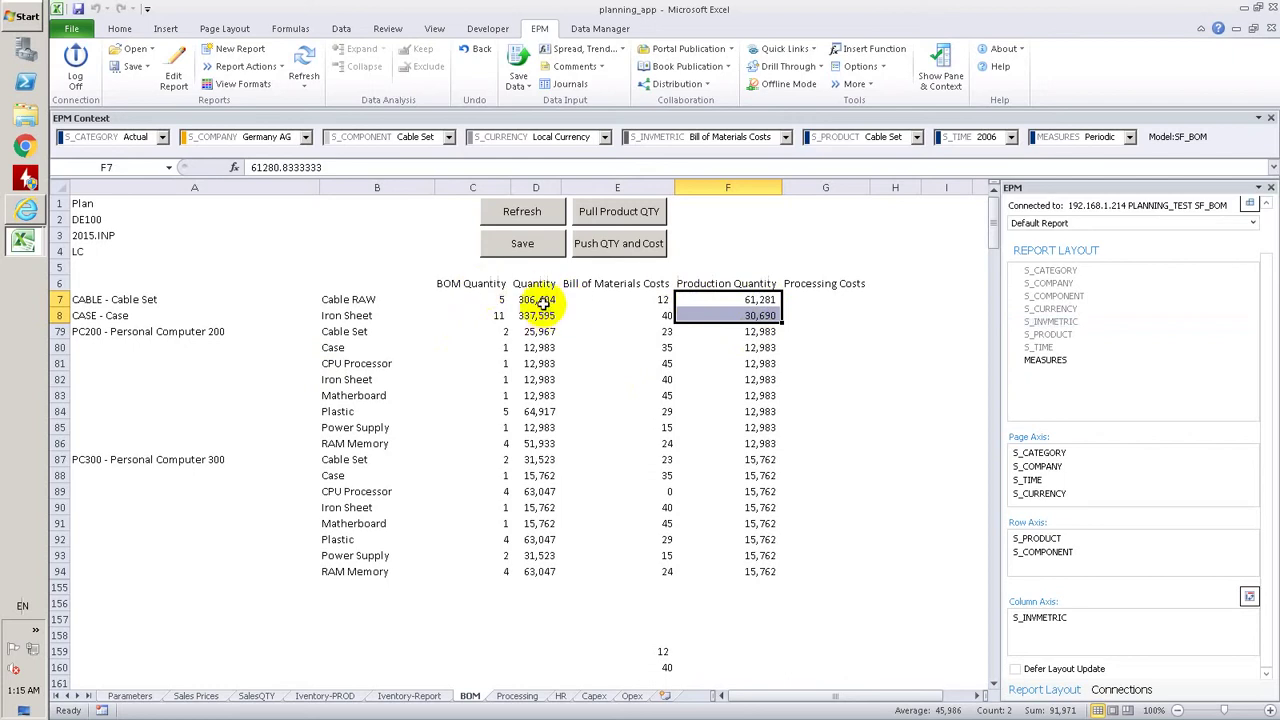
{"action": "left_click_drag", "start_coordinate": [537, 300], "coordinate": [538, 314]}
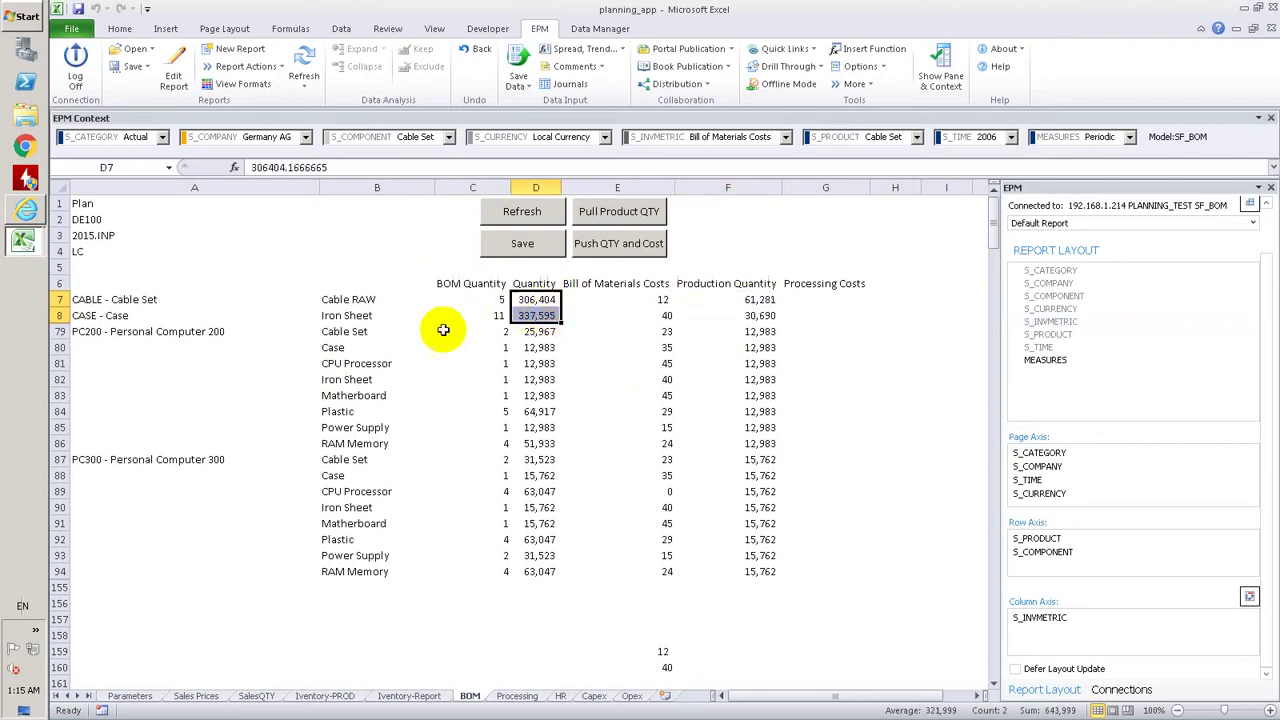
{"action": "left_click_drag", "start_coordinate": [374, 300], "coordinate": [405, 570]}
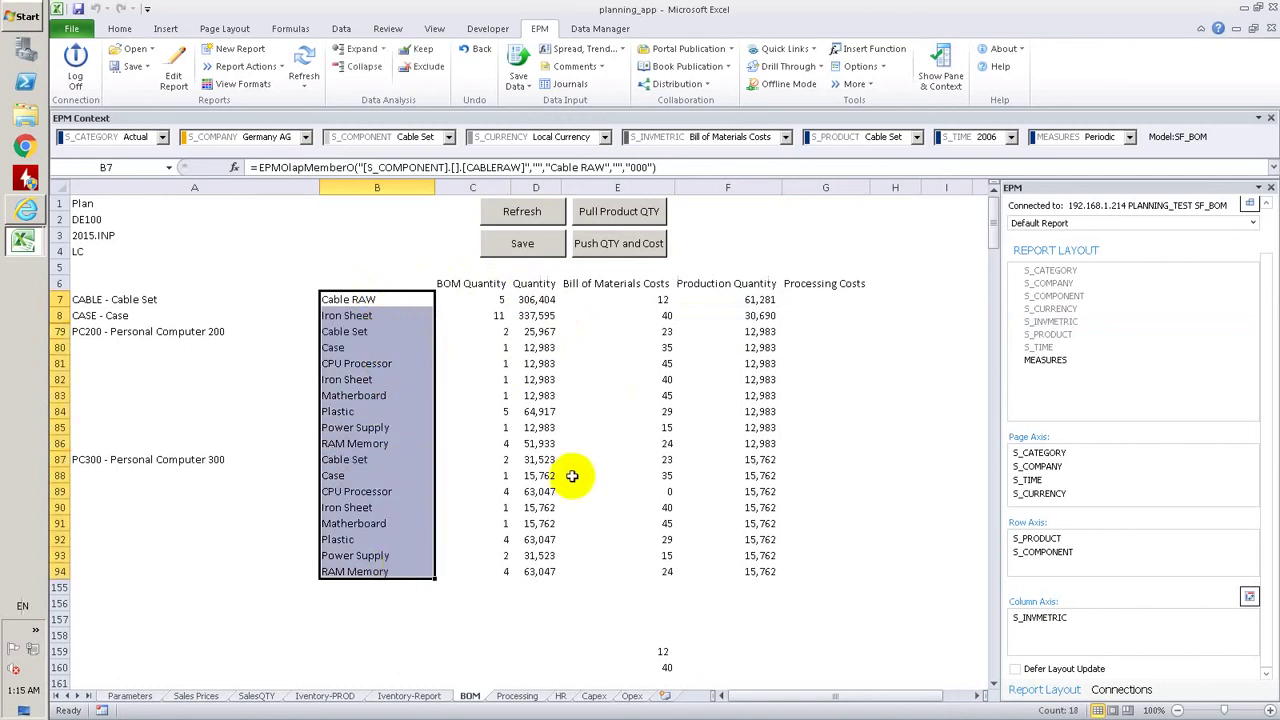
Refresh the Processing sheet to load Quantity and Total Hours per activity, e.g. 55,153 for Cable Set Assembling.
{"action": "left_click", "coordinate": [520, 696]}
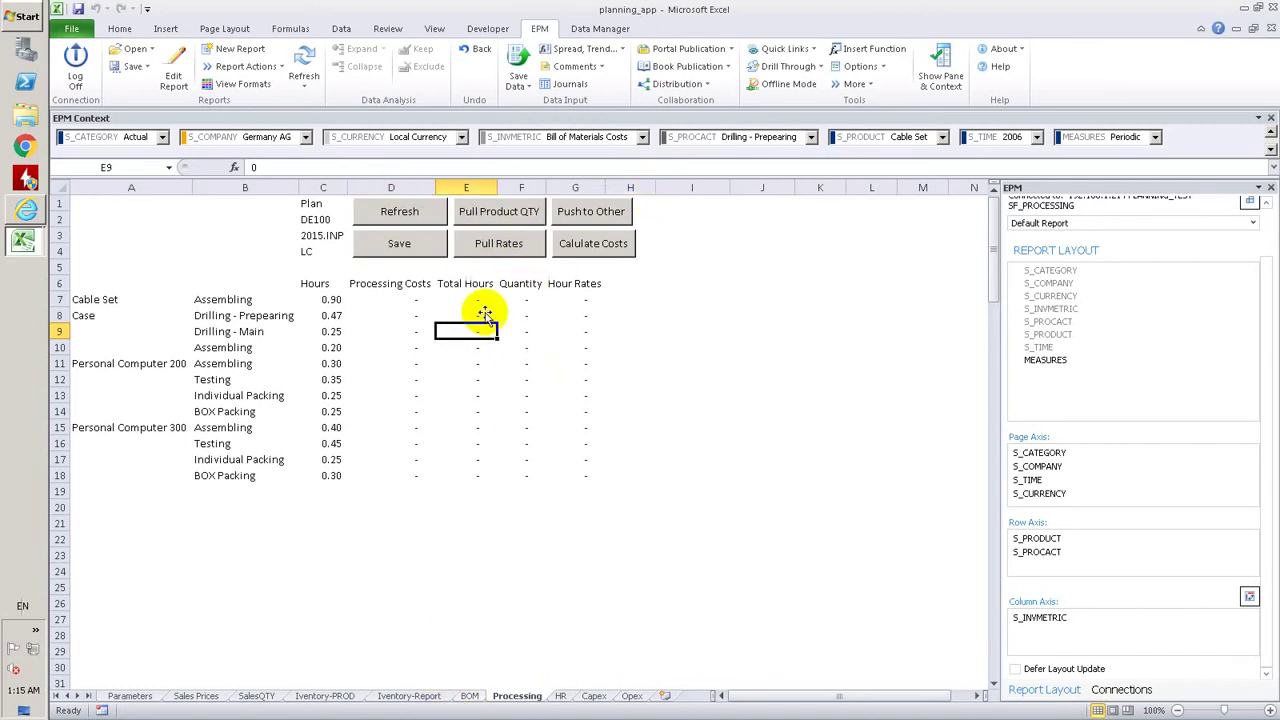
{"action": "left_click_drag", "start_coordinate": [521, 300], "coordinate": [533, 479]}
{"action": "left_click", "coordinate": [422, 222]}
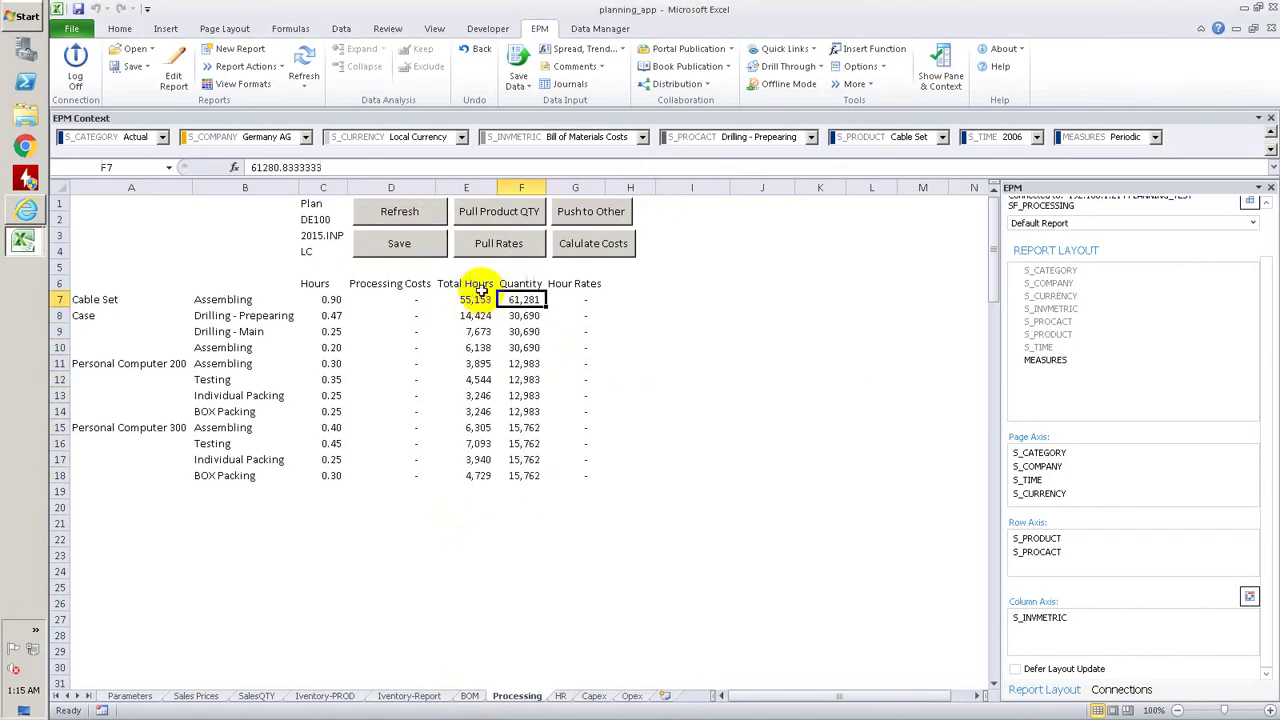
{"action": "left_click_drag", "start_coordinate": [482, 298], "coordinate": [477, 480]}
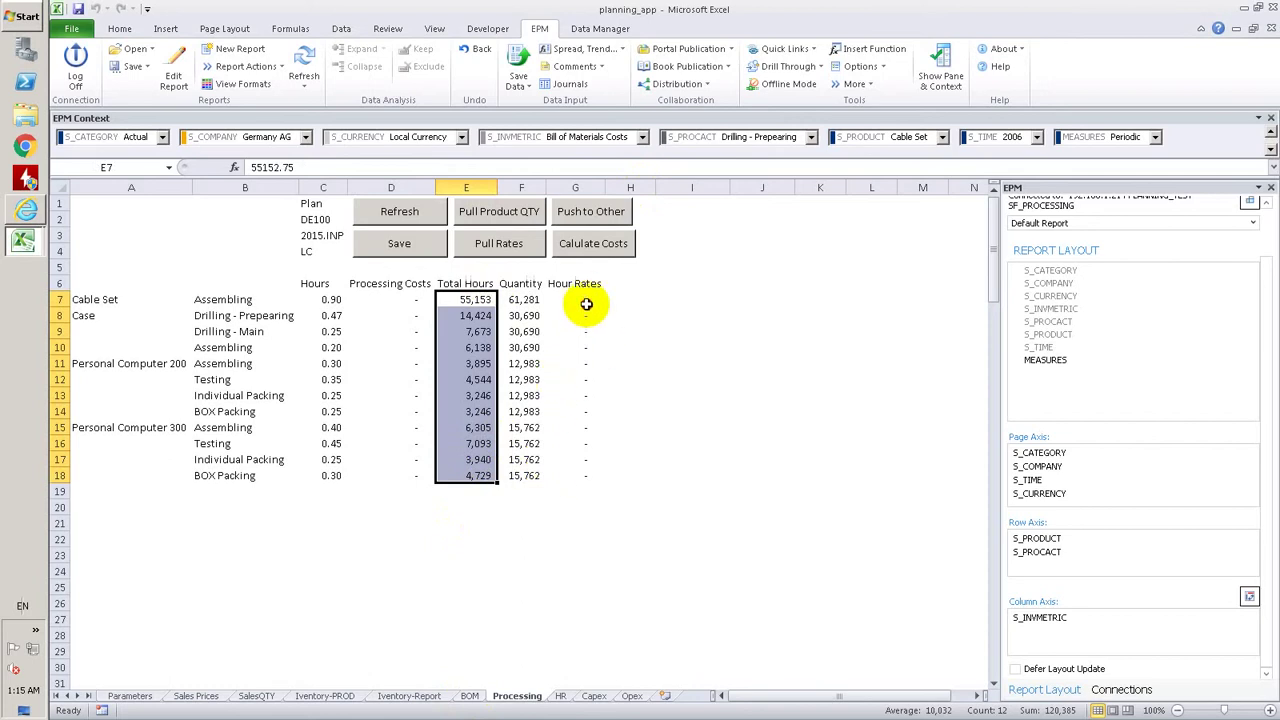
{"action": "left_click_drag", "start_coordinate": [586, 300], "coordinate": [586, 470]}
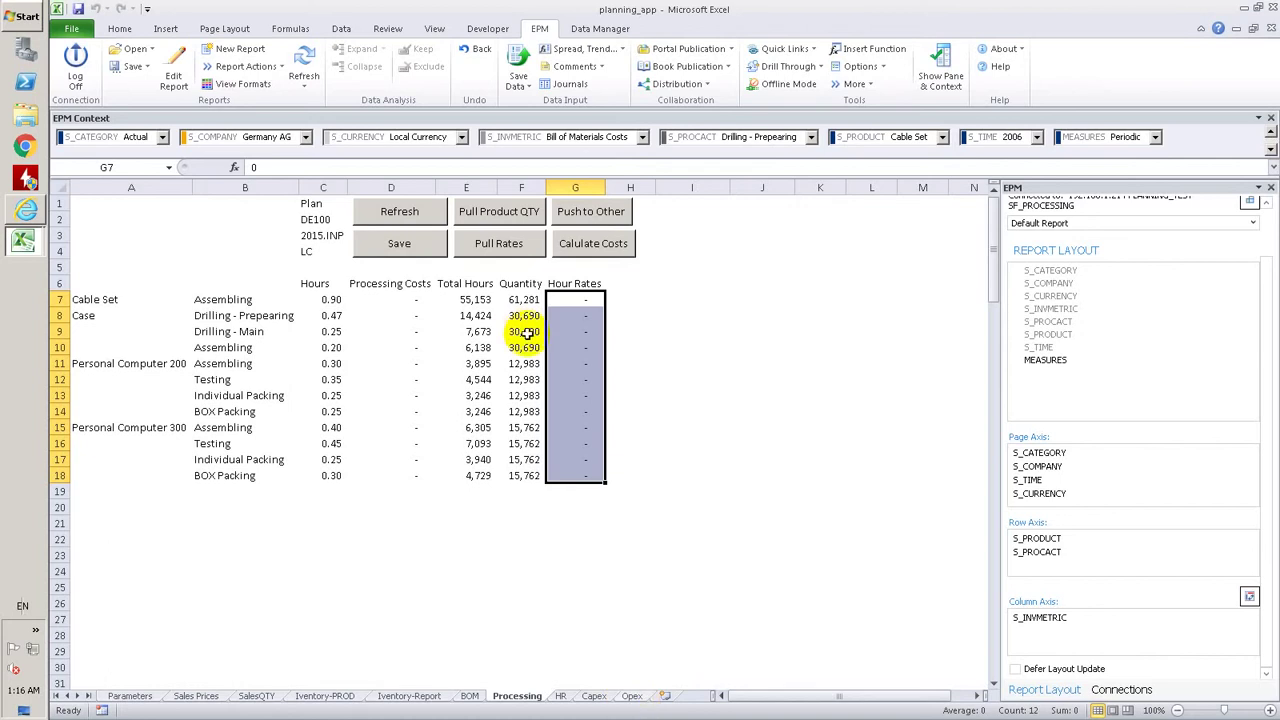
{"action": "left_click", "coordinate": [487, 299]}
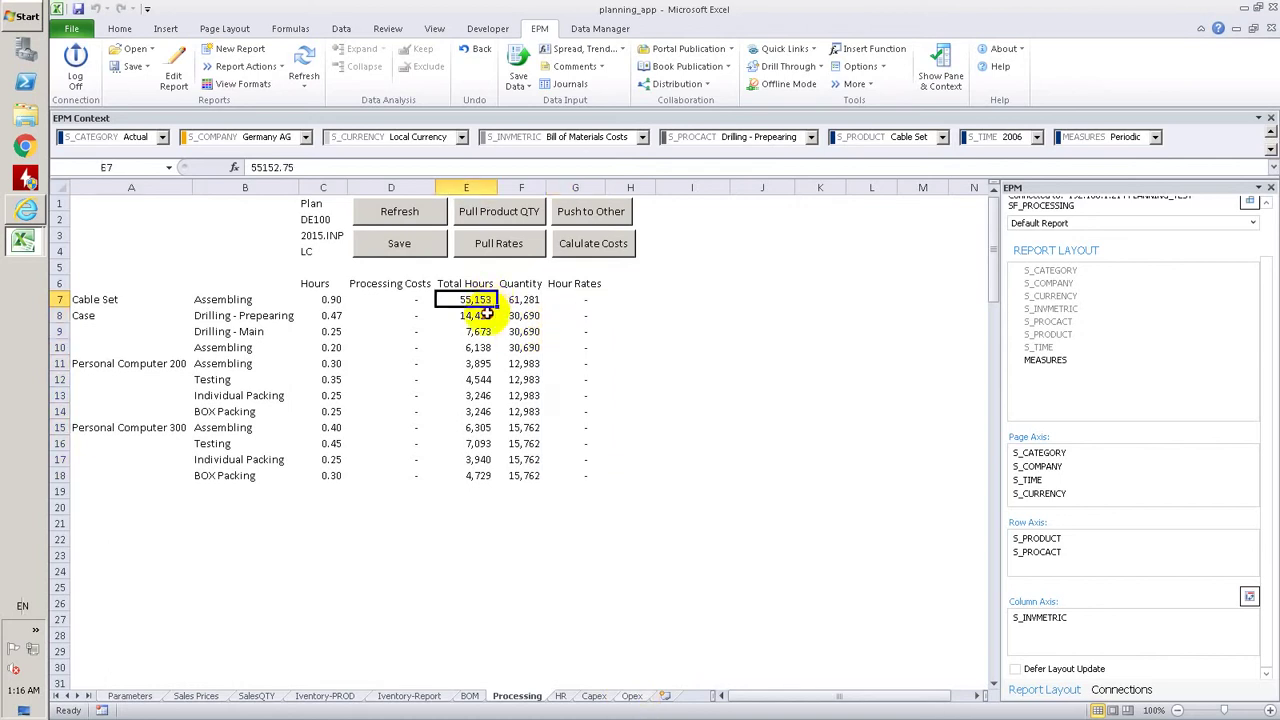
{"action": "left_click_drag", "start_coordinate": [483, 317], "coordinate": [489, 472]}
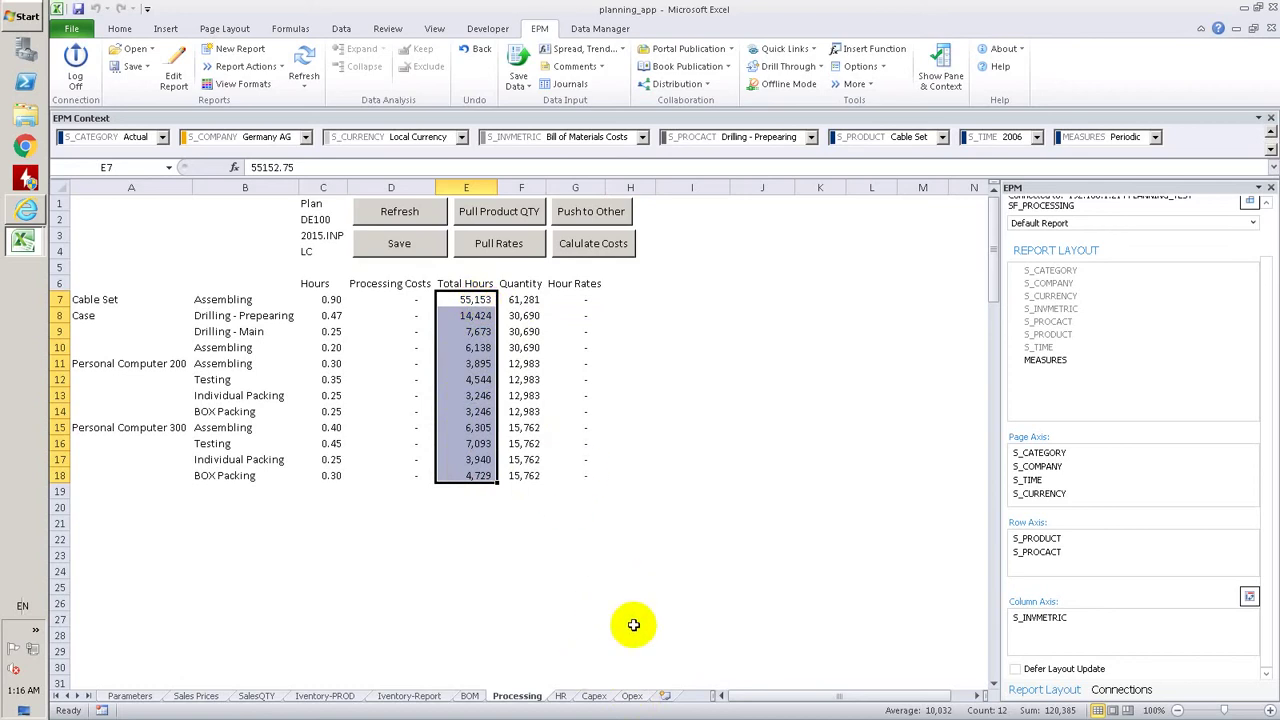
Refresh HR to load demand hours 71,491, 7,673 and 41,222, then compare them with Processing Total Hours.
{"action": "left_click", "coordinate": [553, 411]}
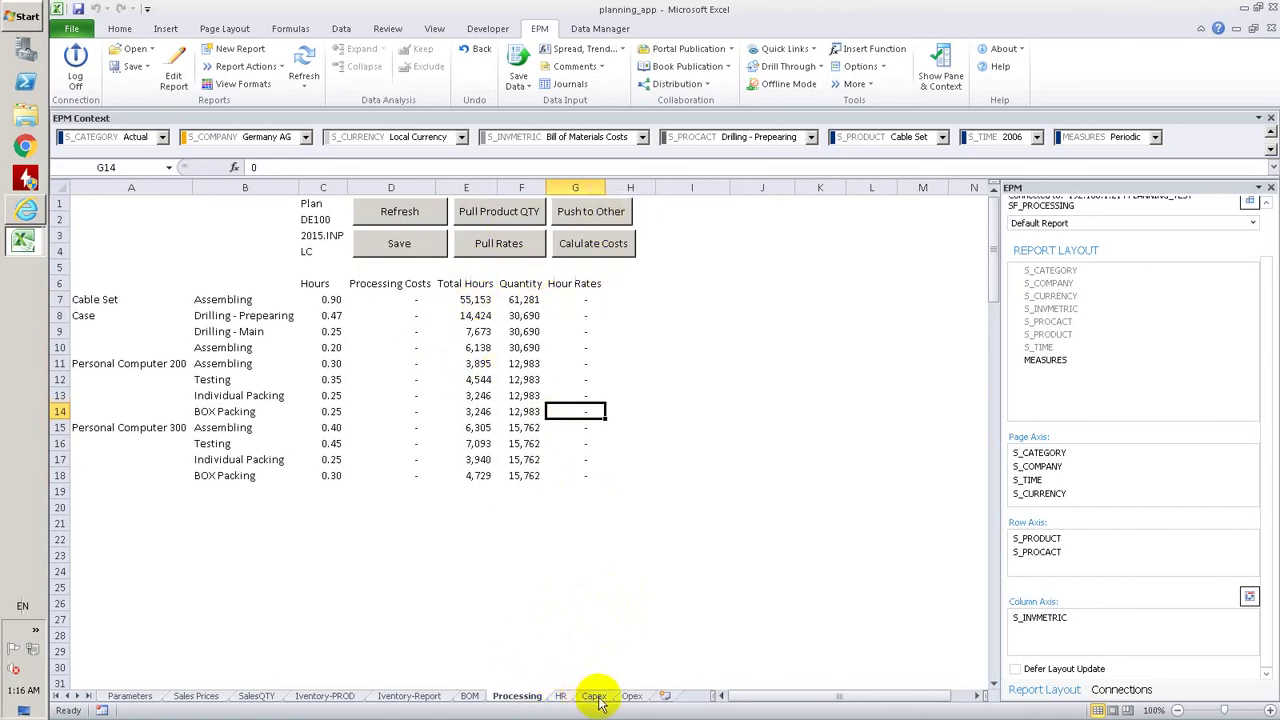
{"action": "left_click", "coordinate": [560, 695]}
{"action": "left_click", "coordinate": [565, 316]}
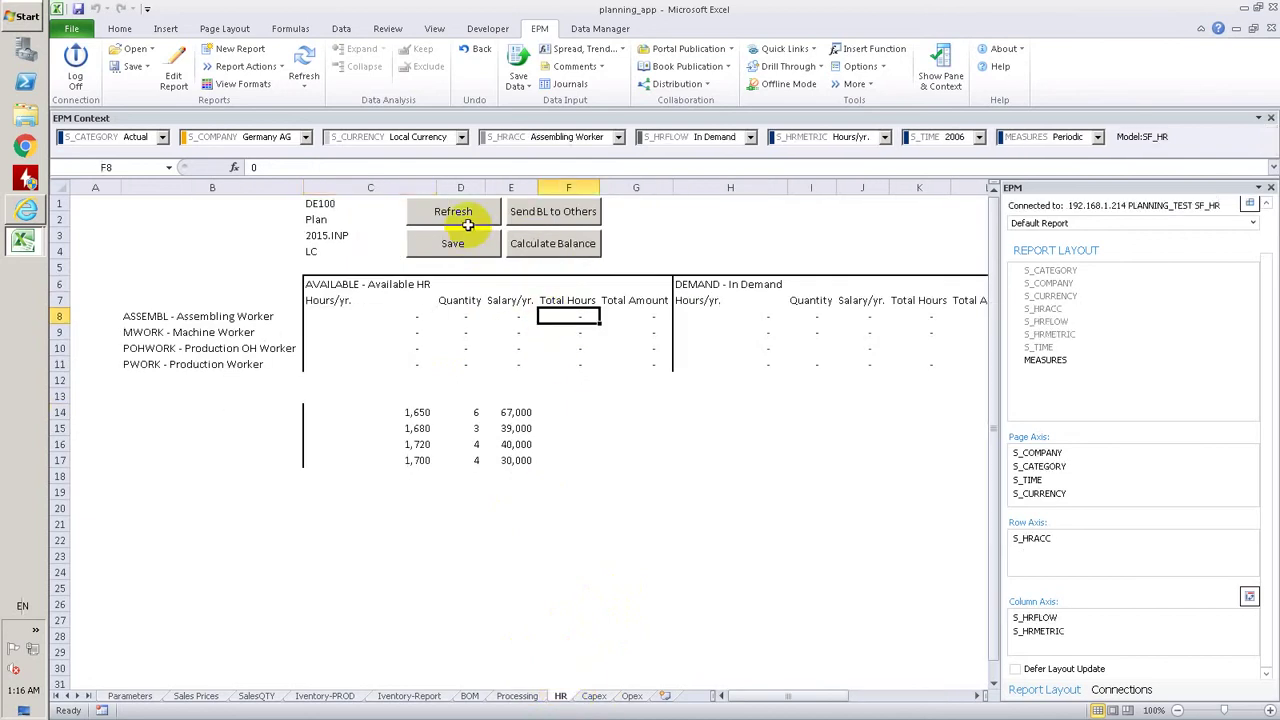
{"action": "left_click", "coordinate": [905, 347]}
{"action": "left_click_drag", "start_coordinate": [808, 695], "coordinate": [838, 704]}
{"action": "left_click", "coordinate": [670, 332]}
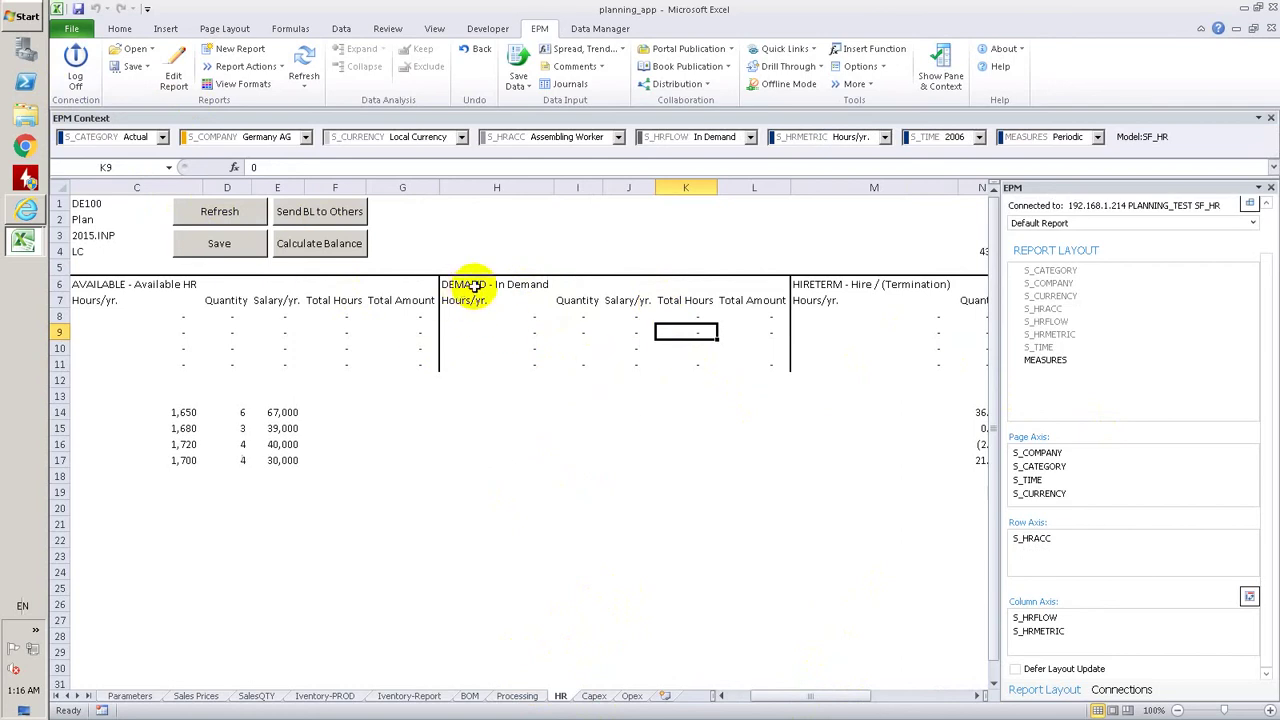
{"action": "left_click", "coordinate": [217, 213]}
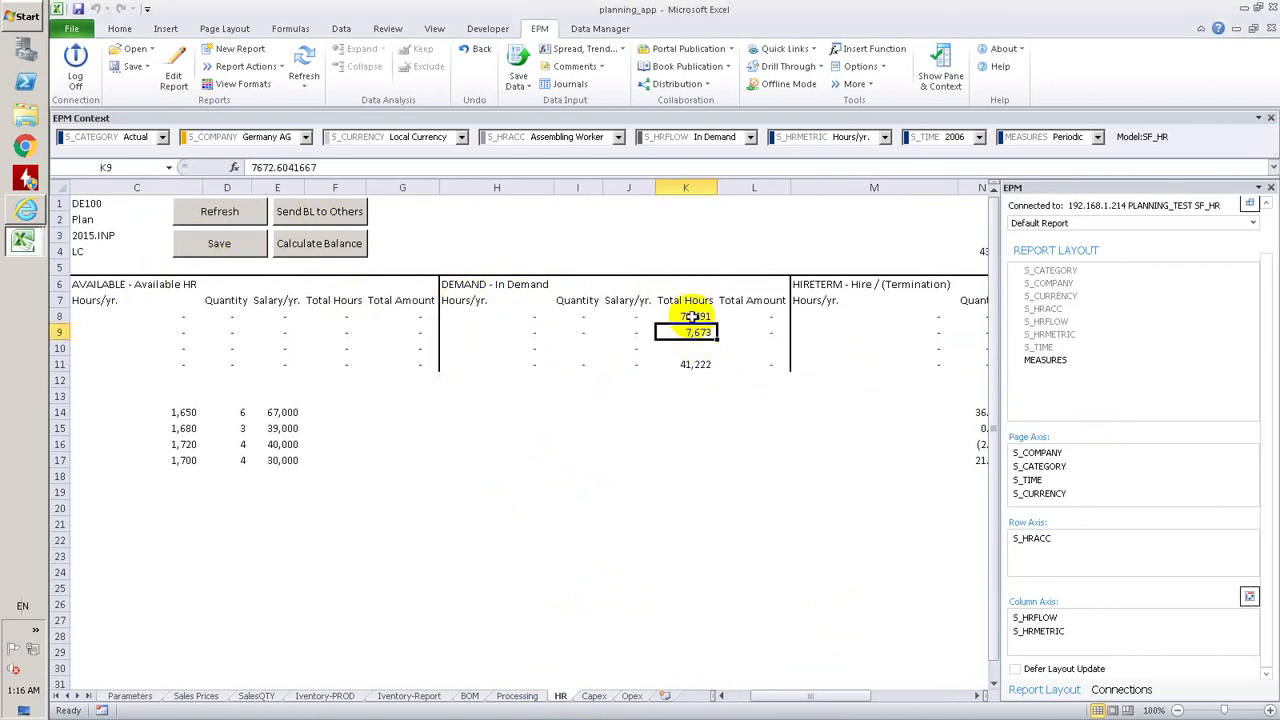
{"action": "left_click_drag", "start_coordinate": [692, 316], "coordinate": [705, 364]}
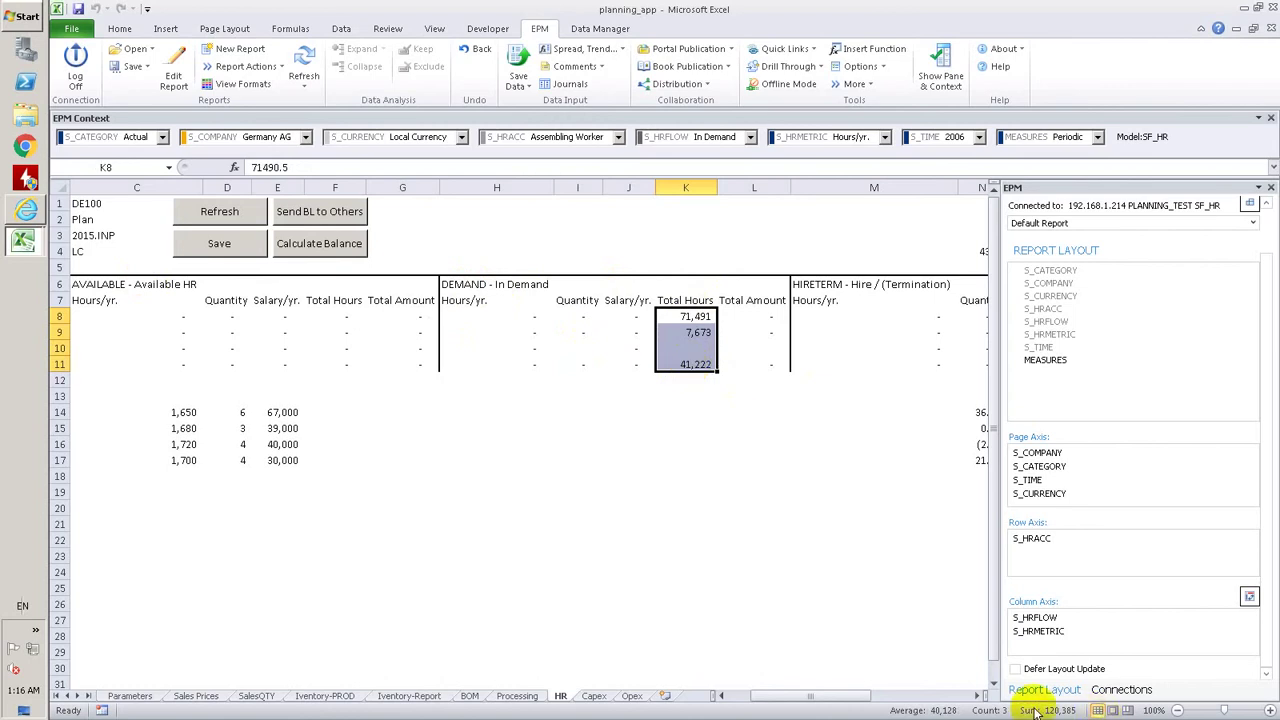
{"action": "left_click", "coordinate": [518, 696]}
{"action": "left_click_drag", "start_coordinate": [482, 300], "coordinate": [463, 472]}
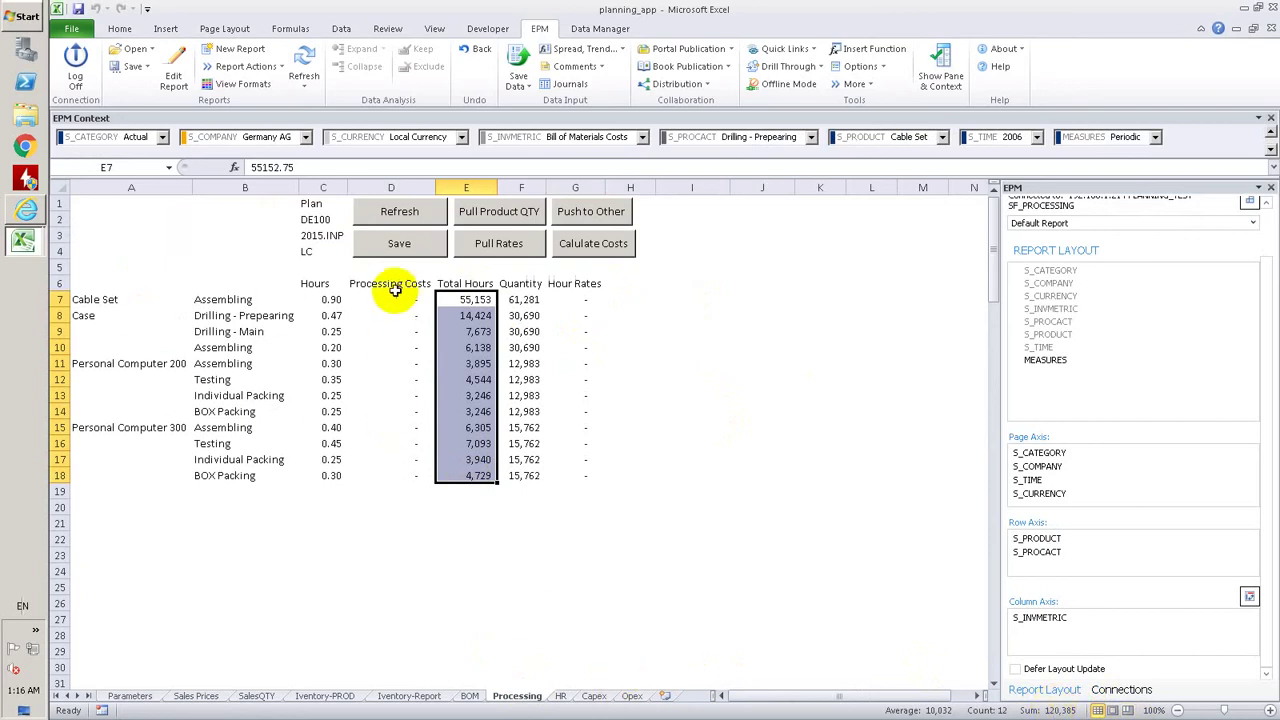
{"action": "left_click", "coordinate": [270, 299]}
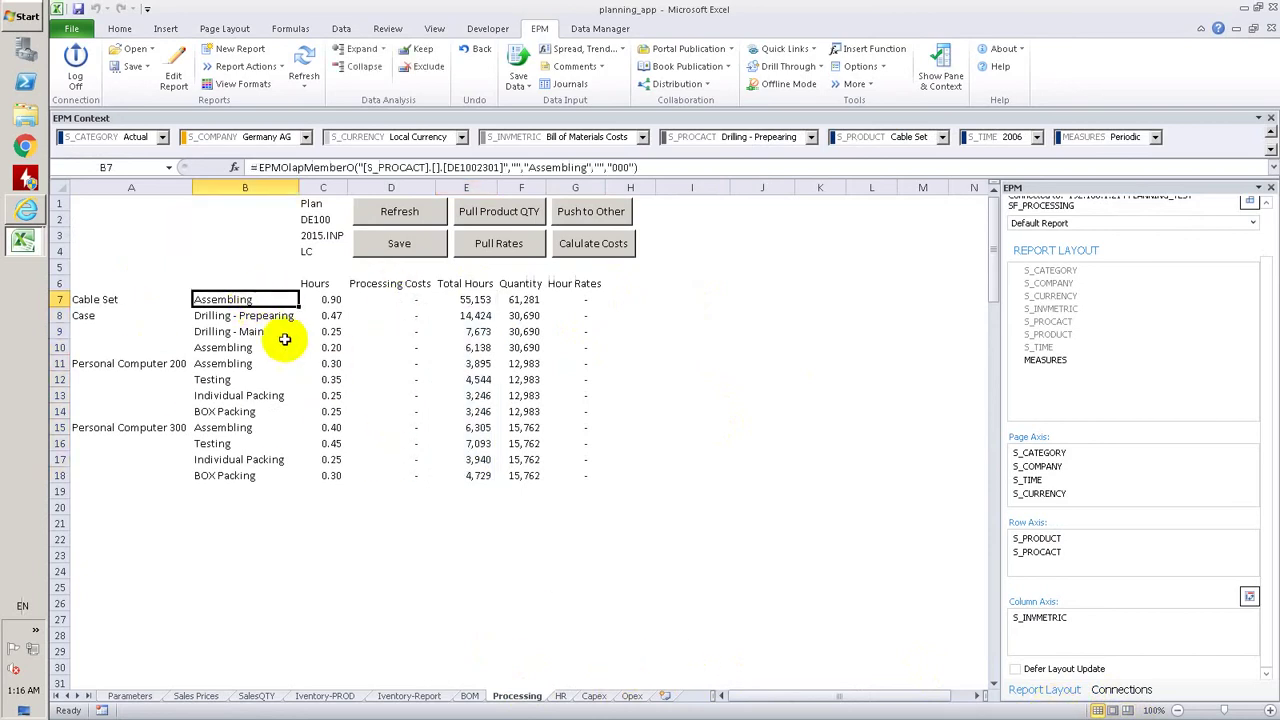
{"action": "left_click", "coordinate": [268, 333]}
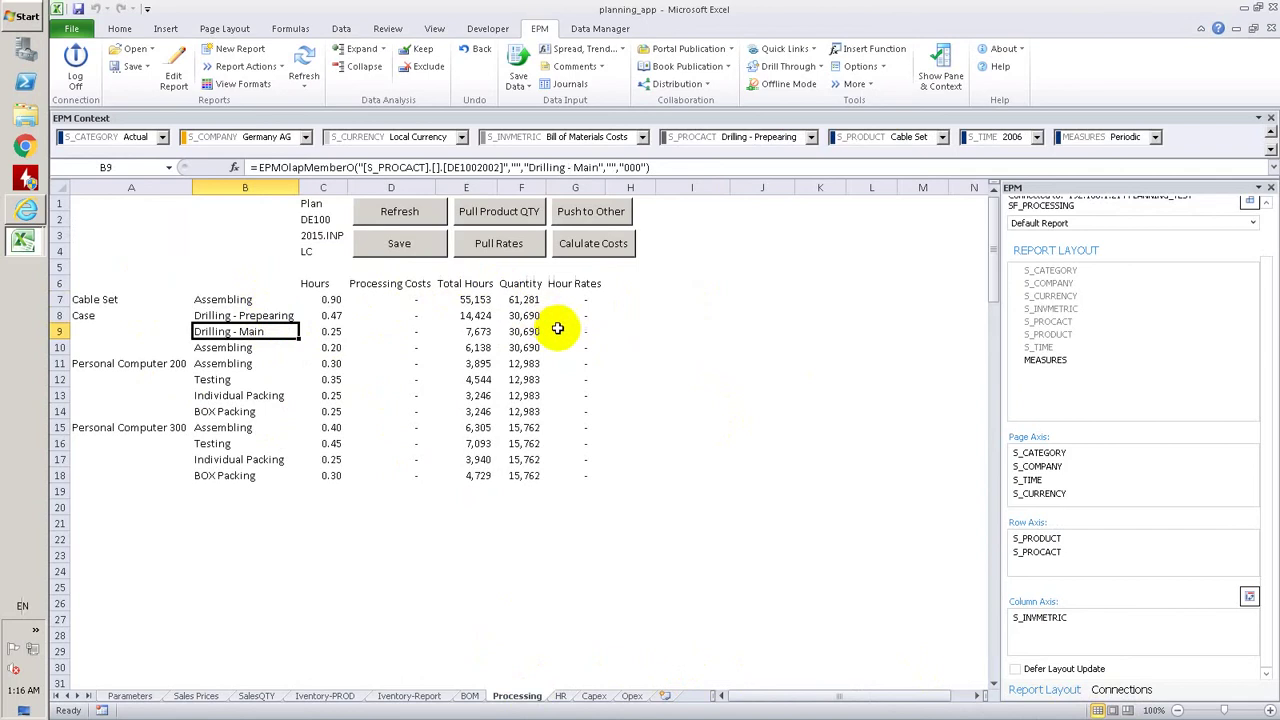
{"action": "left_click", "coordinate": [564, 698]}
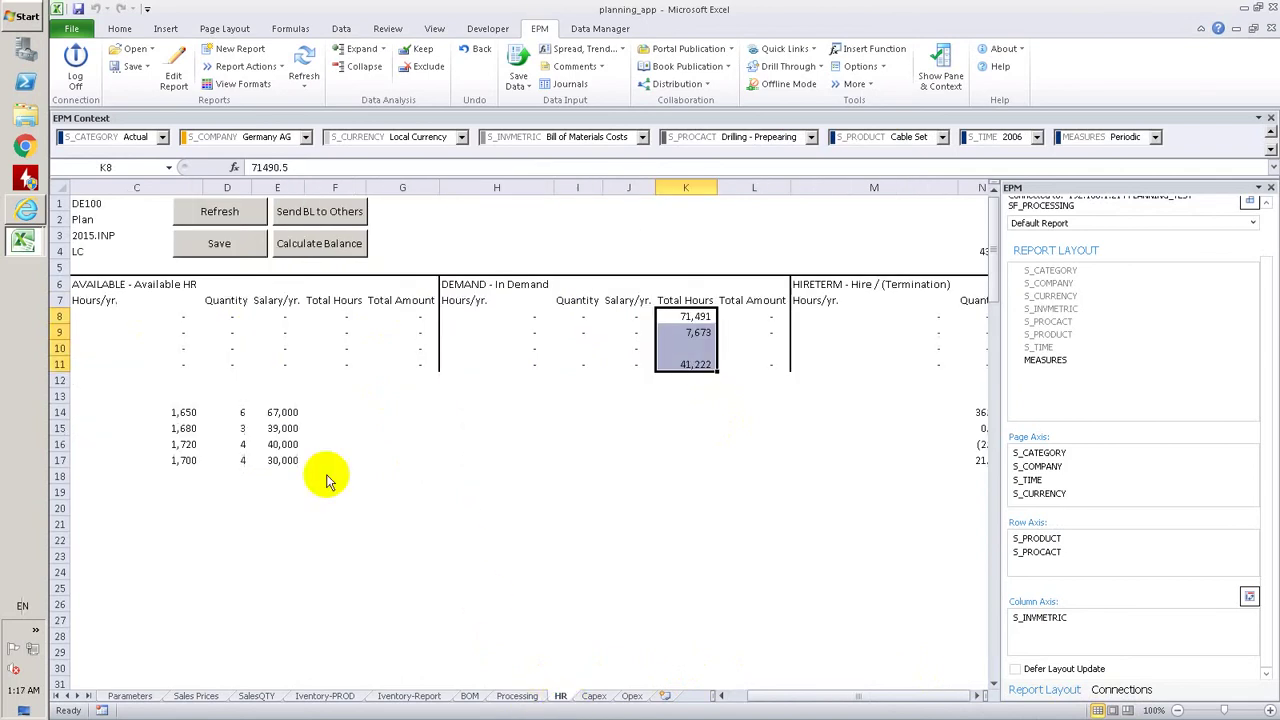
{"action": "left_click_drag", "start_coordinate": [849, 697], "coordinate": [248, 288]}
{"action": "left_click", "coordinate": [256, 316]}
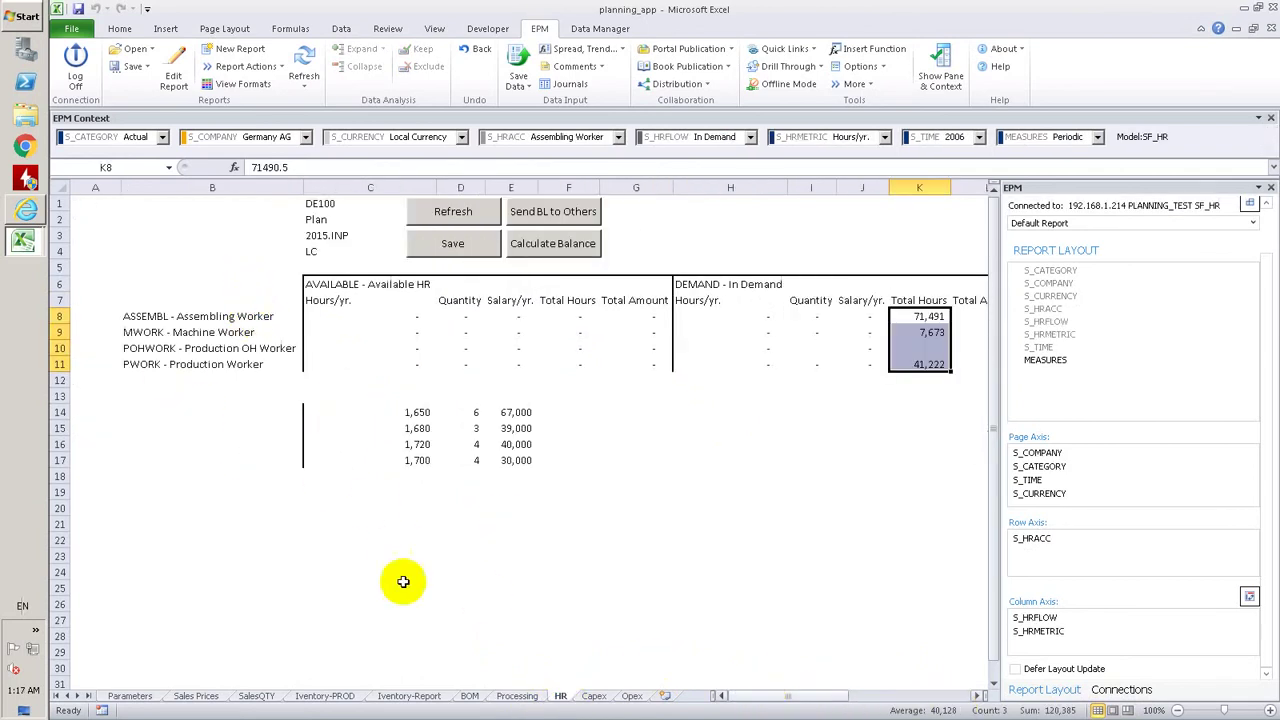
{"action": "left_click", "coordinate": [517, 695]}
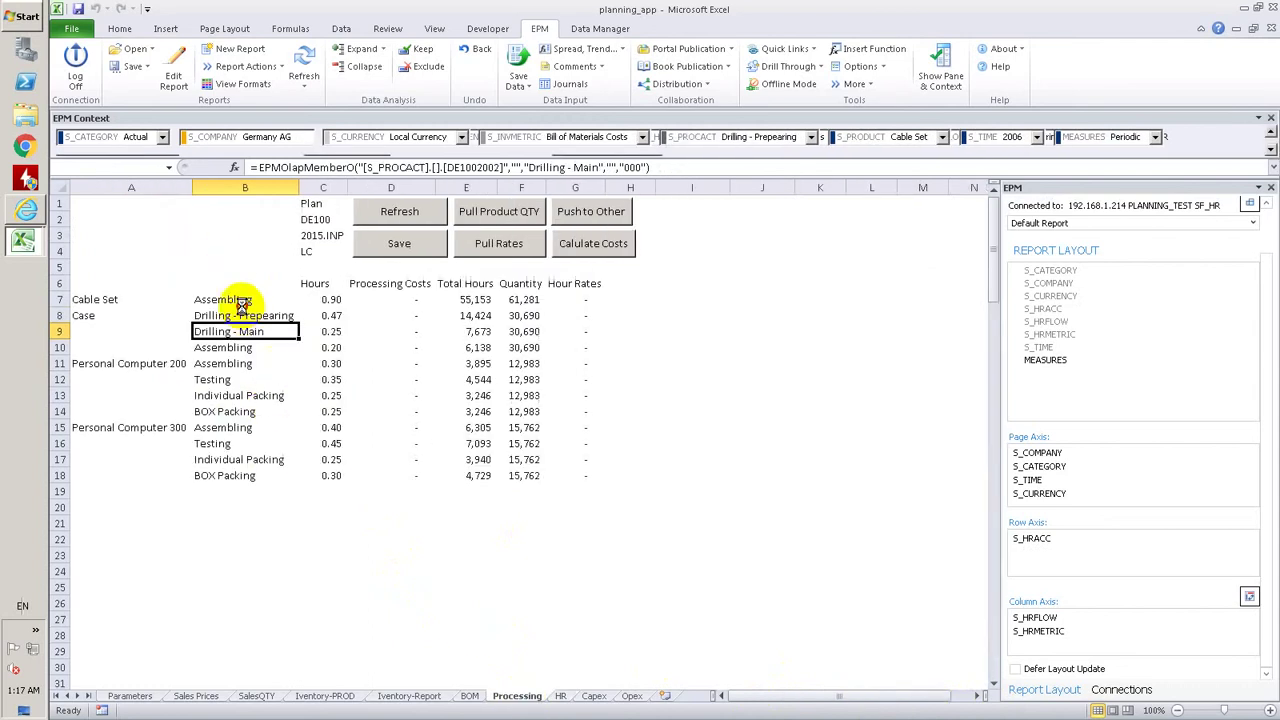
{"action": "left_click", "coordinate": [232, 300]}
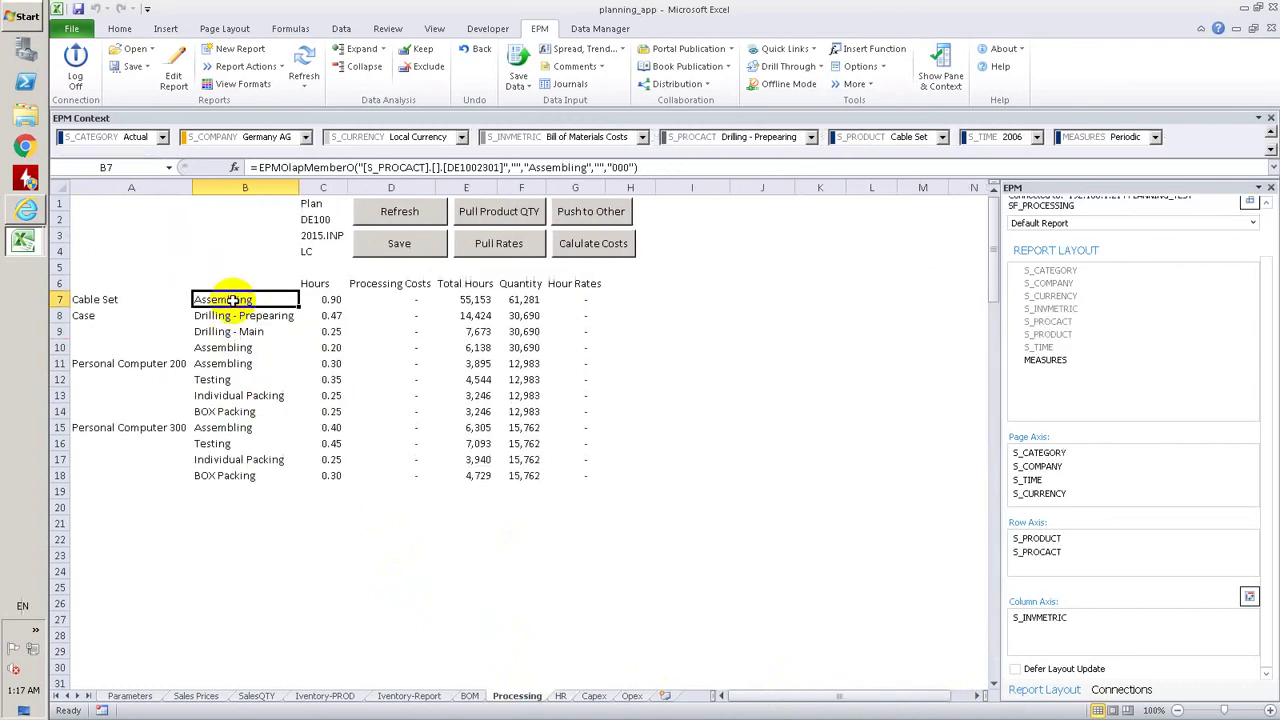
{"action": "left_click_drag", "start_coordinate": [232, 300], "coordinate": [252, 476]}
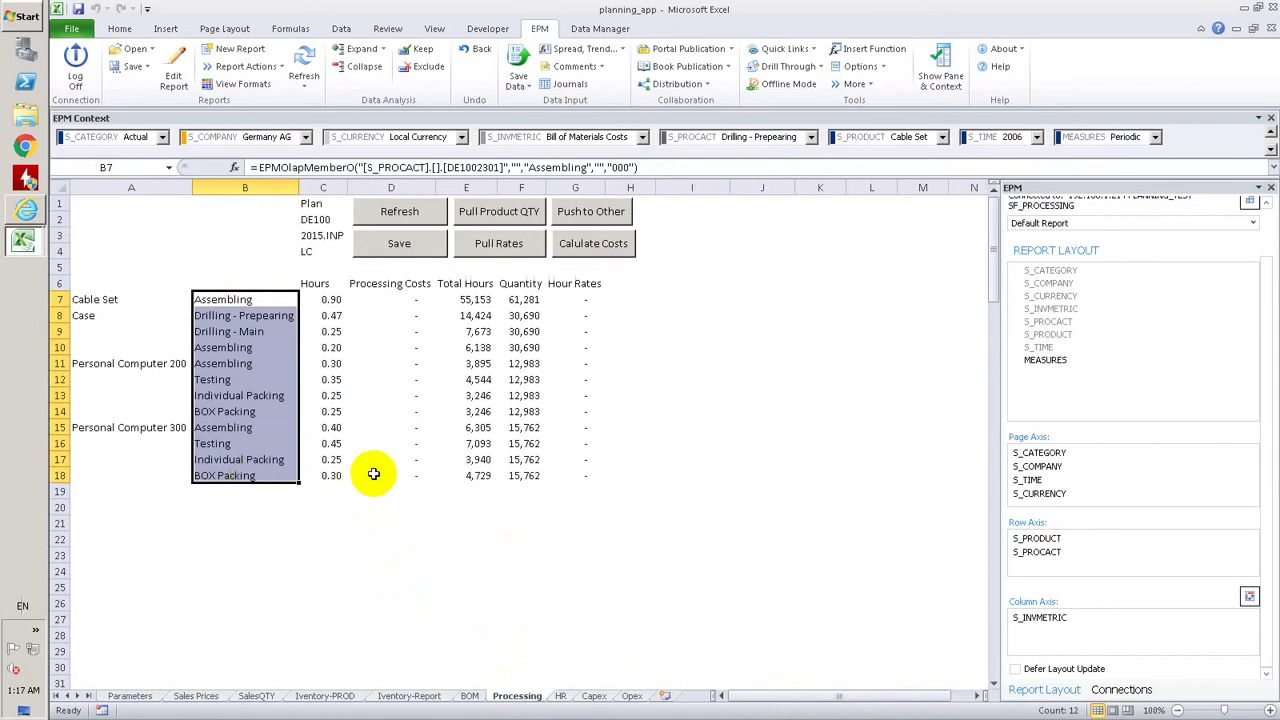
Paste the worker hours, quantities and salaries from C14:E17 into the Available HR area at C8.
{"action": "left_click", "coordinate": [563, 696]}
{"action": "left_click_drag", "start_coordinate": [410, 414], "coordinate": [519, 464]}
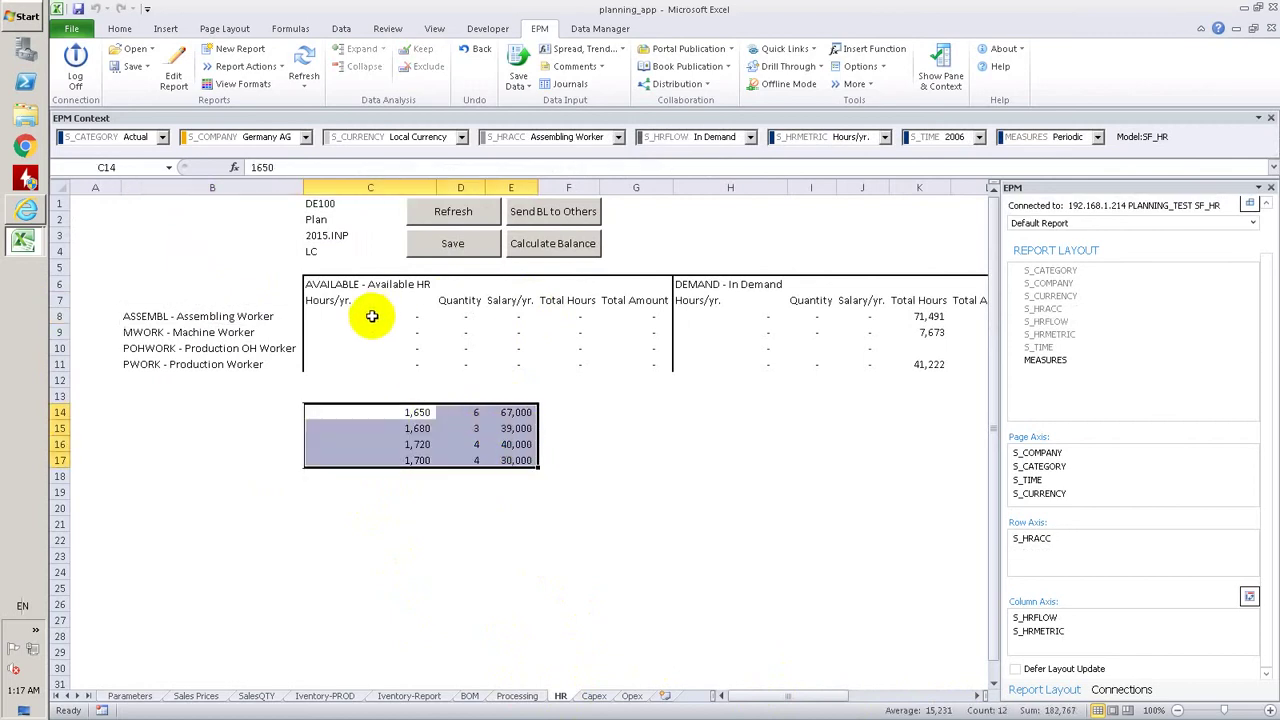
{"action": "key", "text": "ctrl+c"}
{"action": "left_click", "coordinate": [370, 316]}
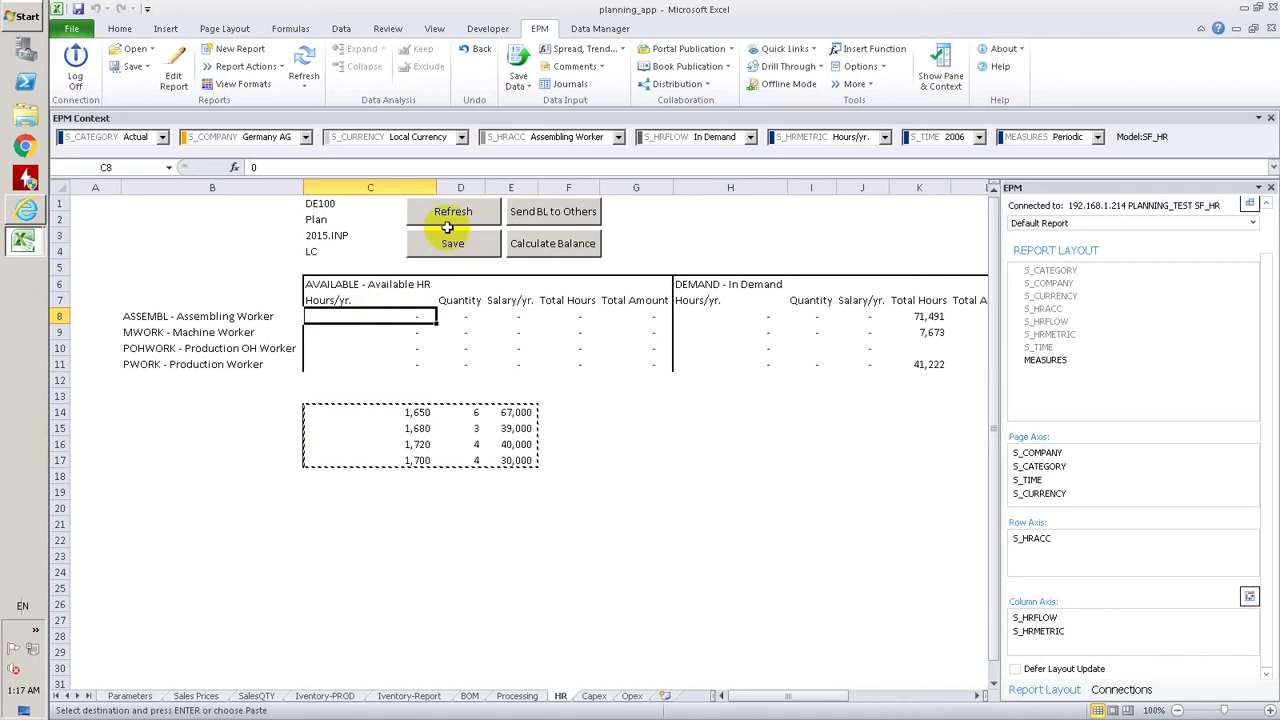
{"action": "key", "text": "ctrl+v"}
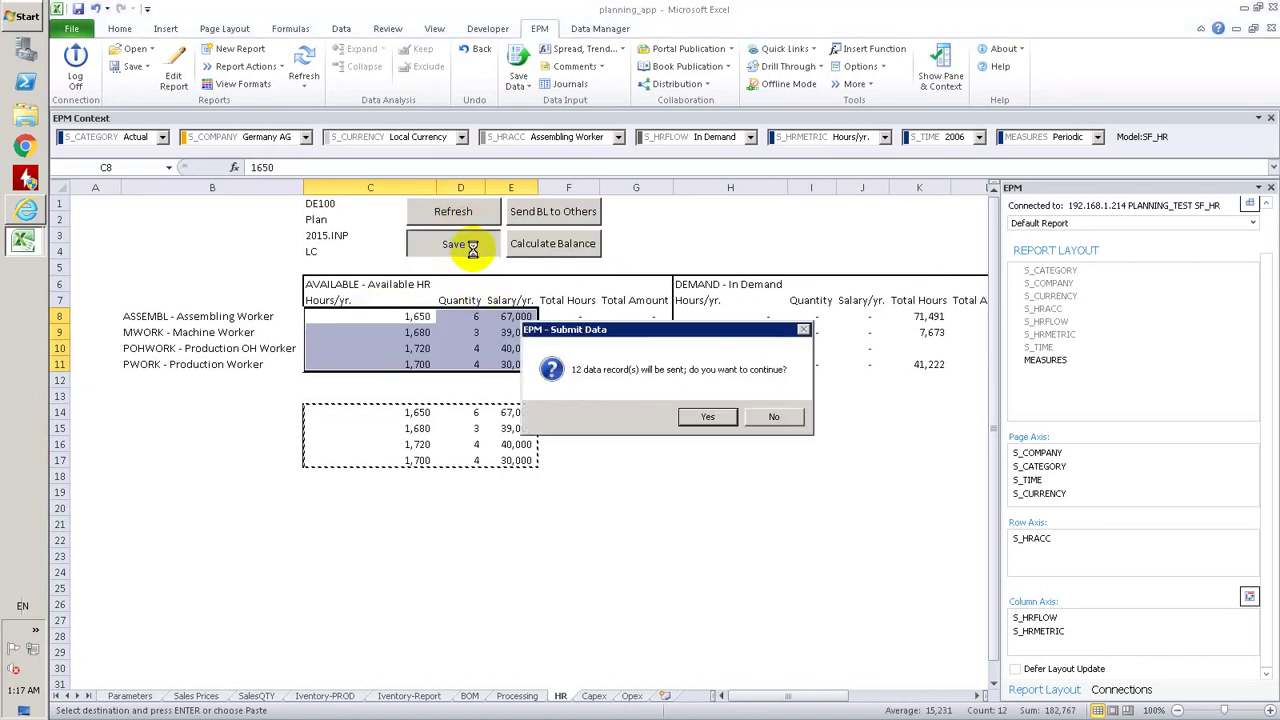
Submit the 12 HR records and check the assembling workers' salary of 67,000.
{"action": "left_click", "coordinate": [707, 418]}
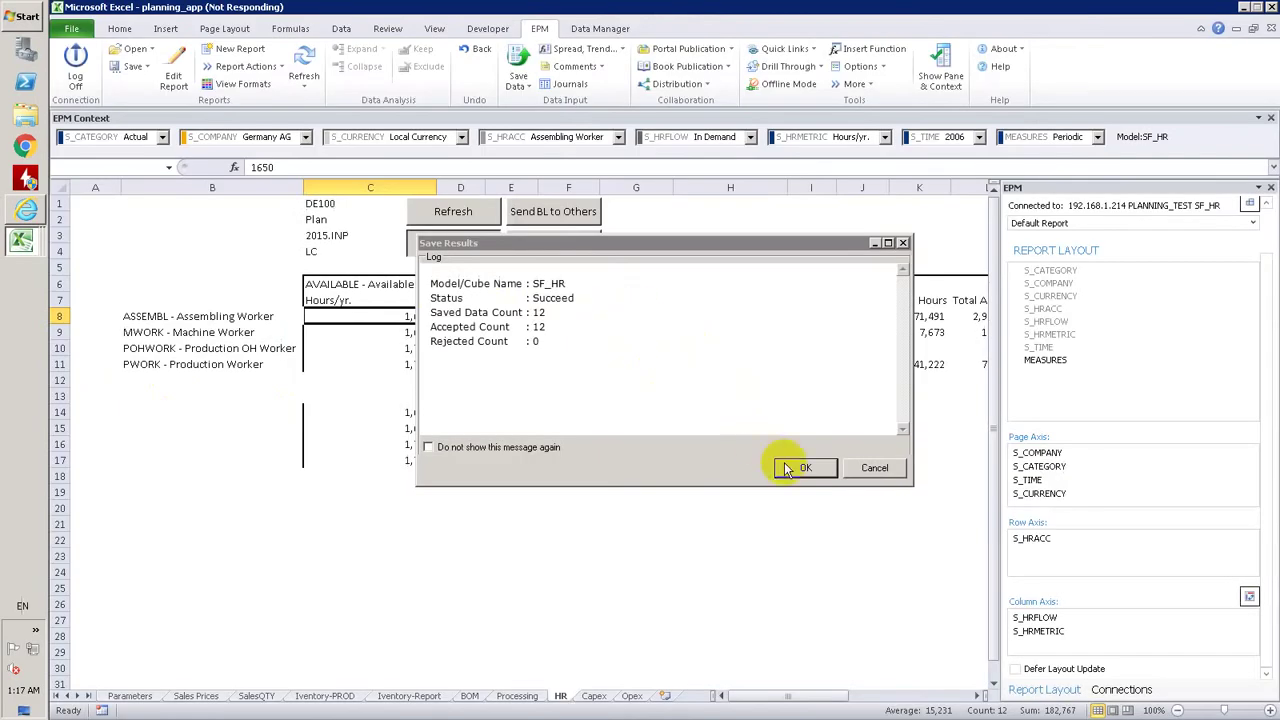
{"action": "left_click", "coordinate": [800, 467]}
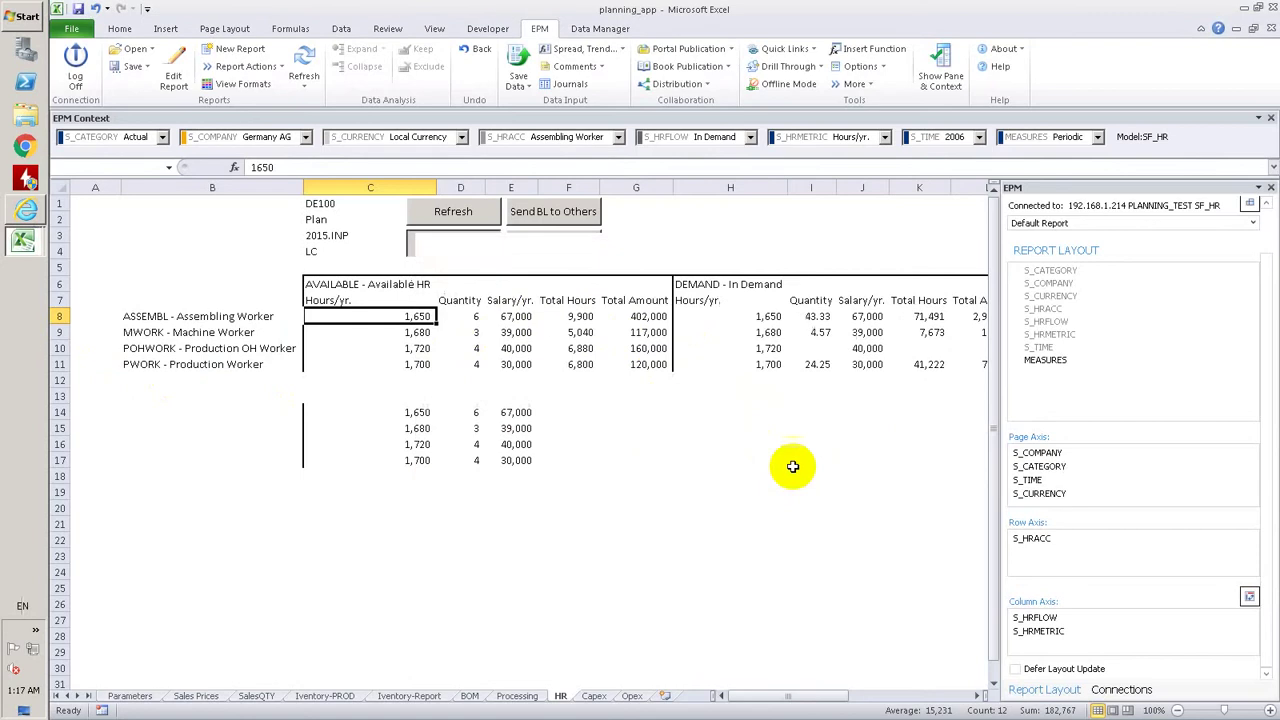
{"action": "left_click", "coordinate": [515, 316]}
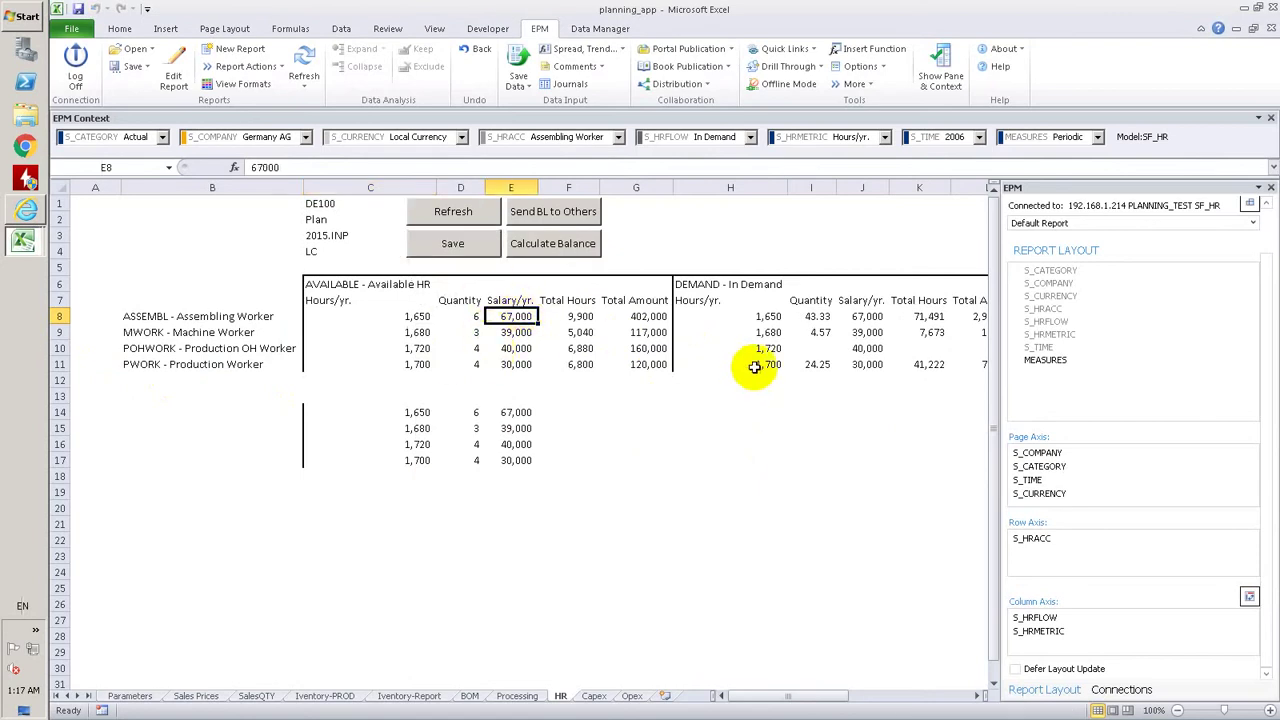
Review the row 8 figures, including the 402,000 Total Amount and the HIRETERM quantity in N8.
{"action": "left_click", "coordinate": [664, 317]}
{"action": "key", "text": "Right"}
{"action": "key", "text": "Right"}
{"action": "key", "text": "Right"}
{"action": "key", "text": "Right"}
{"action": "key", "text": "Right"}
{"action": "key", "text": "Right"}
{"action": "key", "text": "Right"}
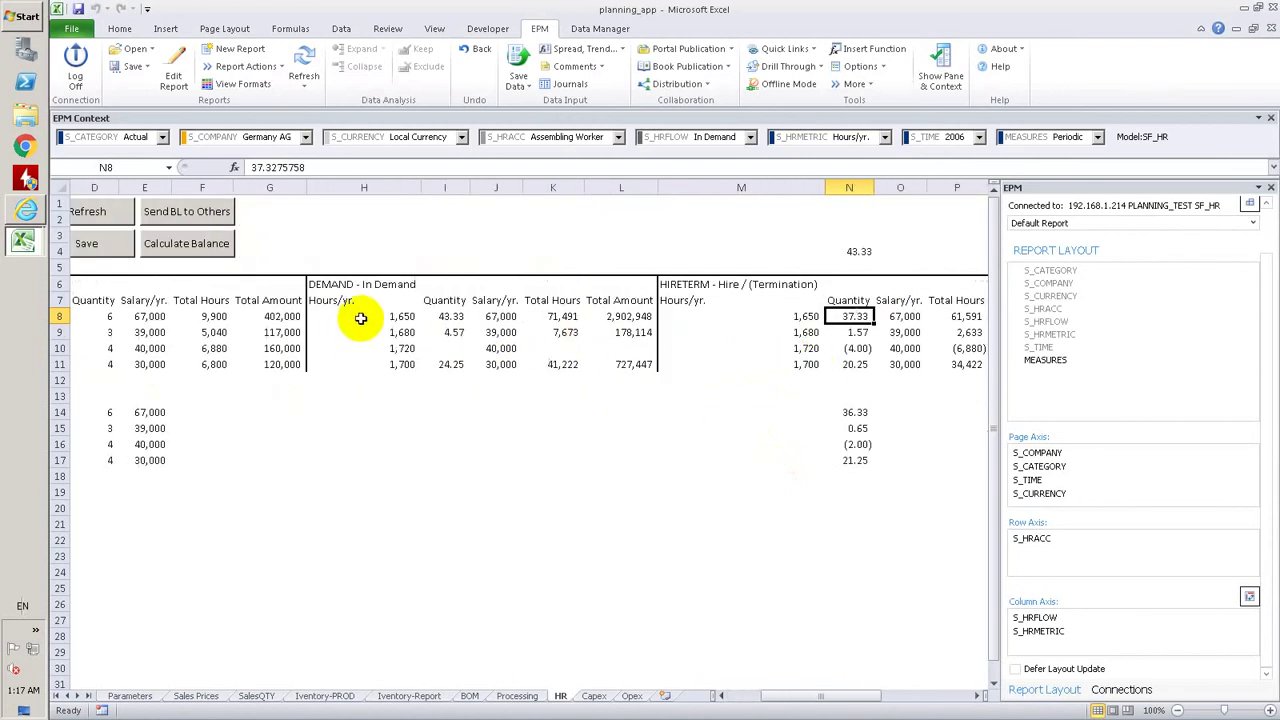
{"action": "key", "text": "Right"}
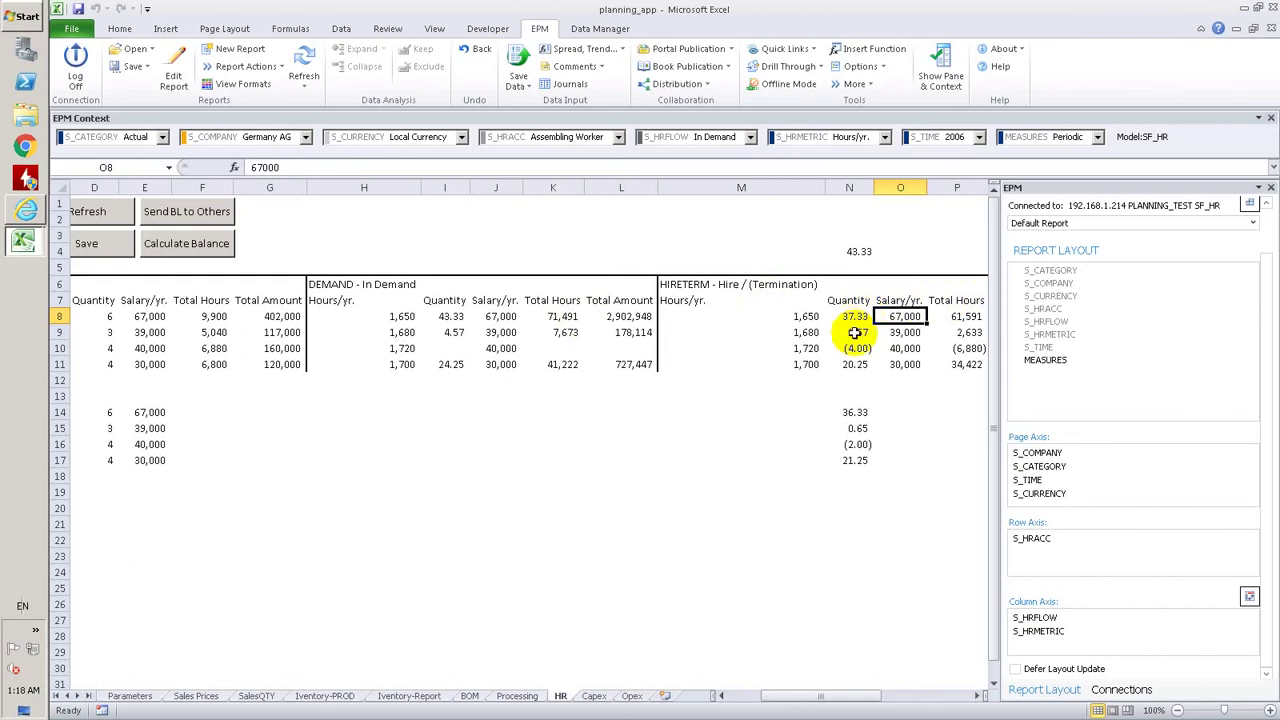
{"action": "key", "text": "Right"}
{"action": "key", "text": "Right"}
{"action": "key", "text": "Right"}
{"action": "left_click", "coordinate": [614, 318]}
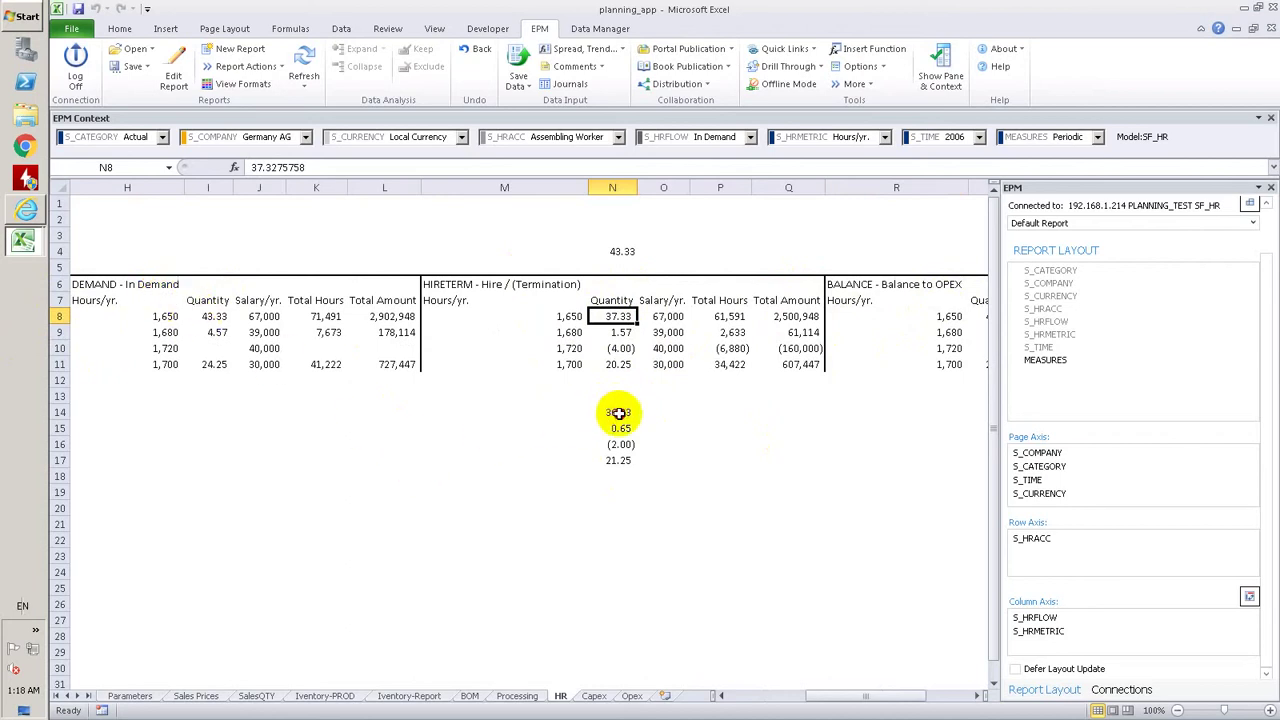
Paste hire quantities 36.33, 0.65, (2.00) and 21.25 into N8:N11 and save them to the model.
{"action": "left_click_drag", "start_coordinate": [618, 413], "coordinate": [610, 458]}
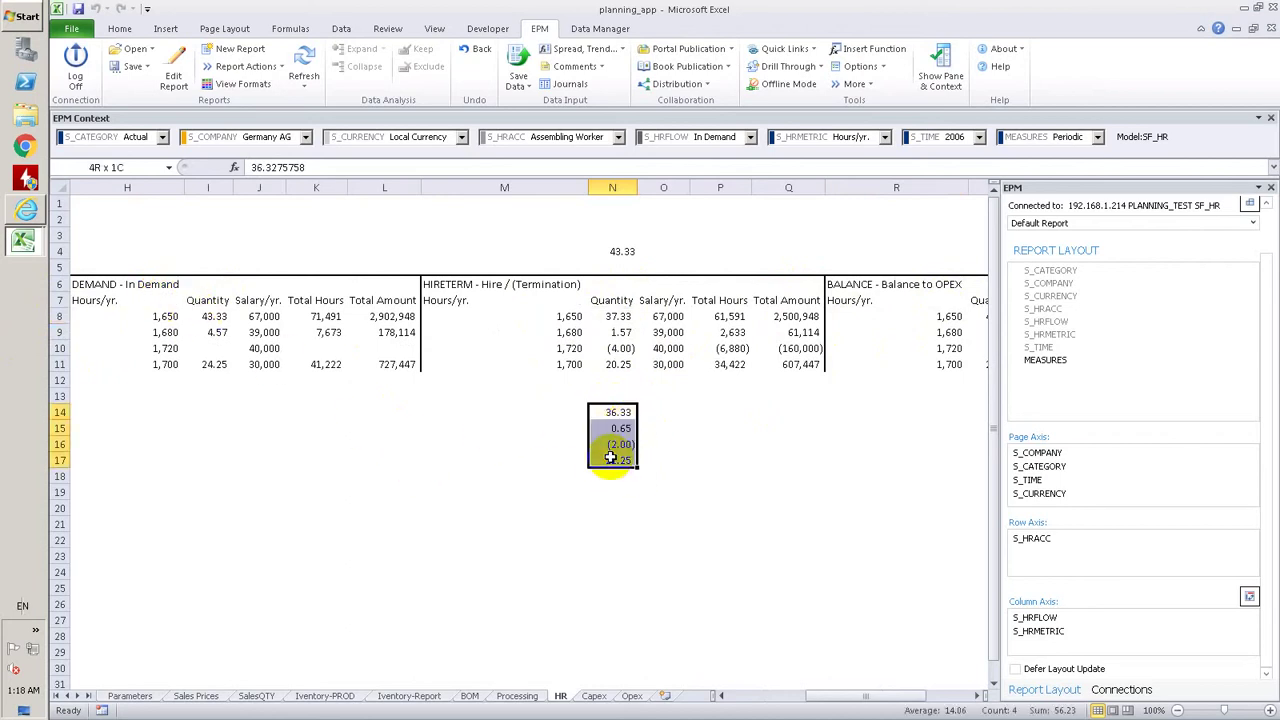
{"action": "key", "text": "ctrl+c"}
{"action": "left_click", "coordinate": [618, 316]}
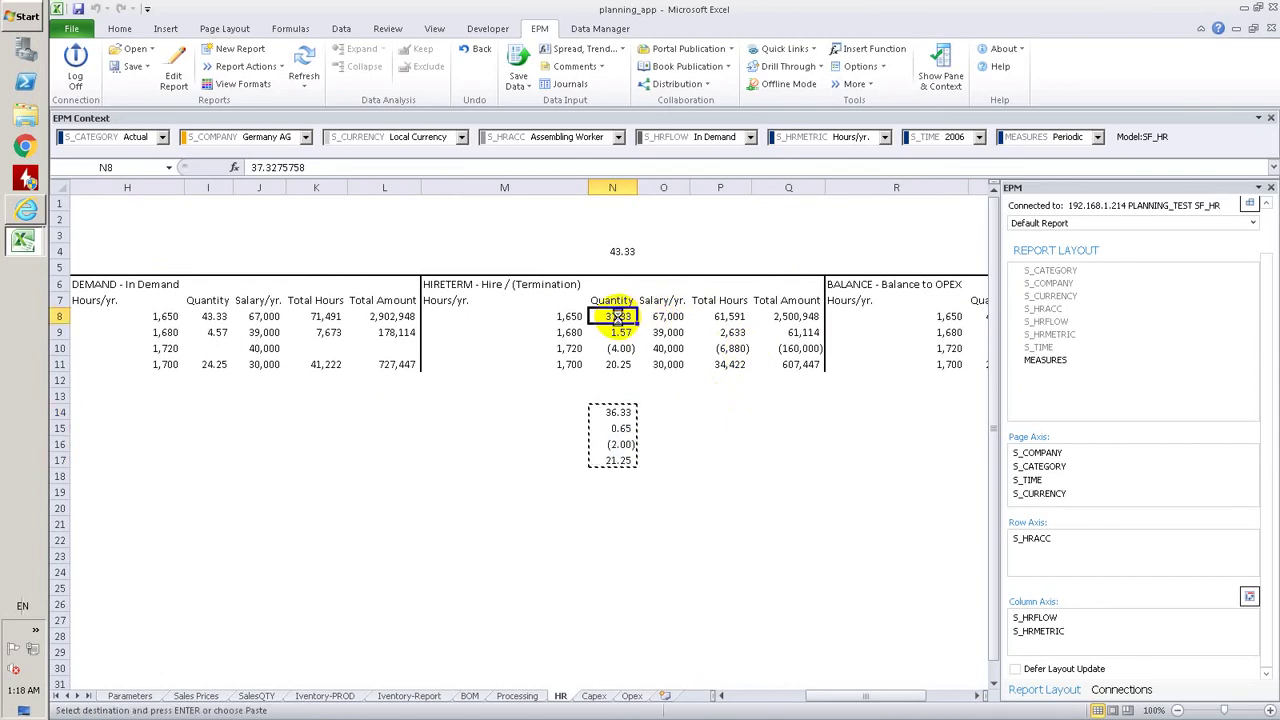
{"action": "key", "text": "ctrl+v"}
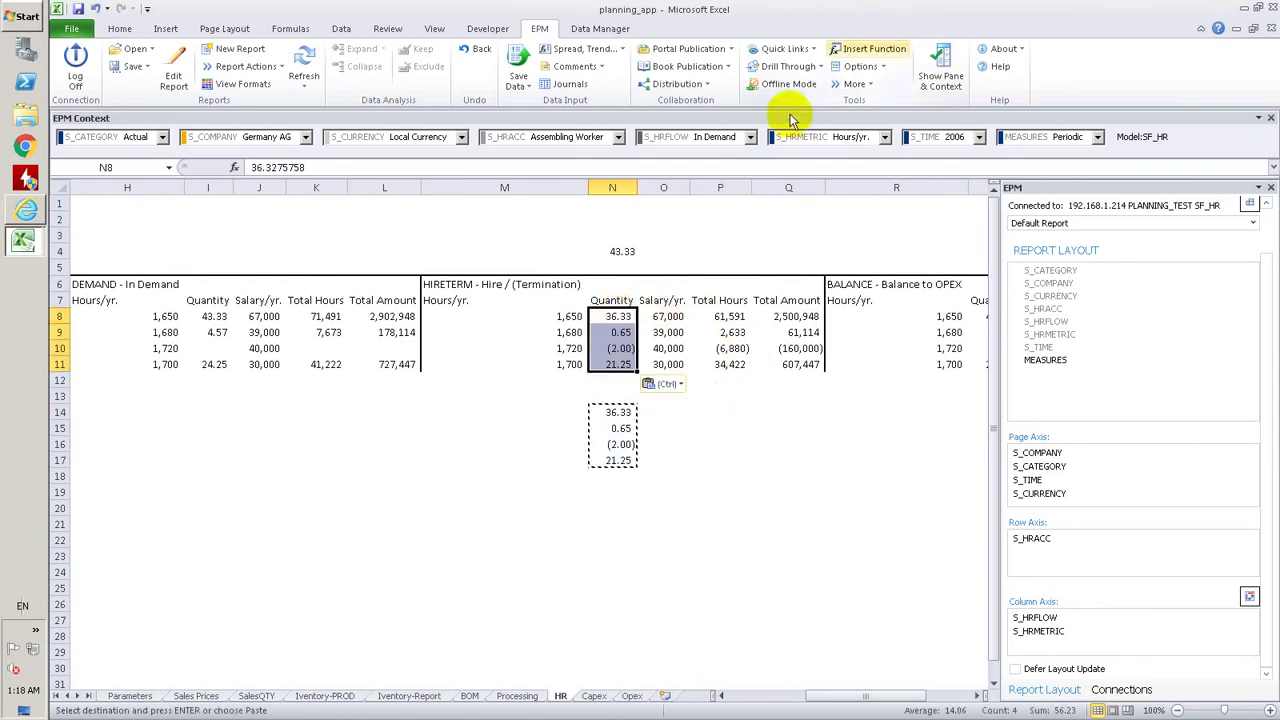
{"action": "left_click", "coordinate": [518, 58]}
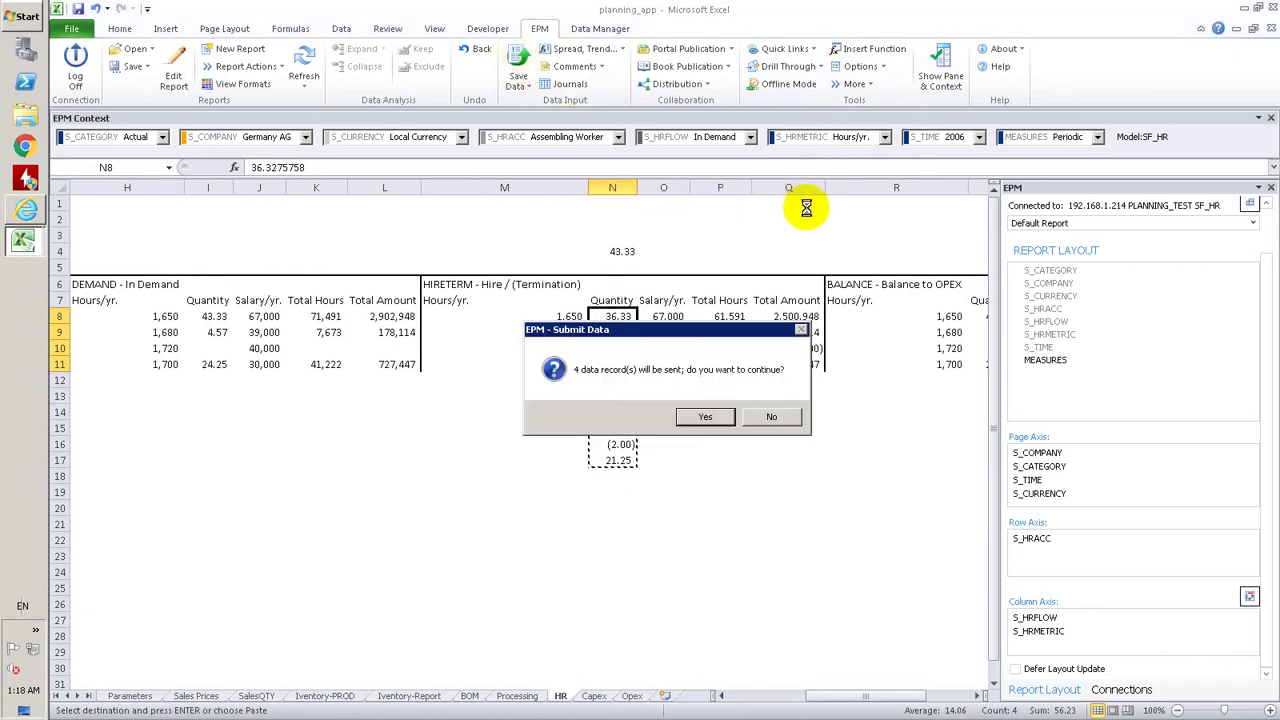
{"action": "left_click", "coordinate": [710, 418]}
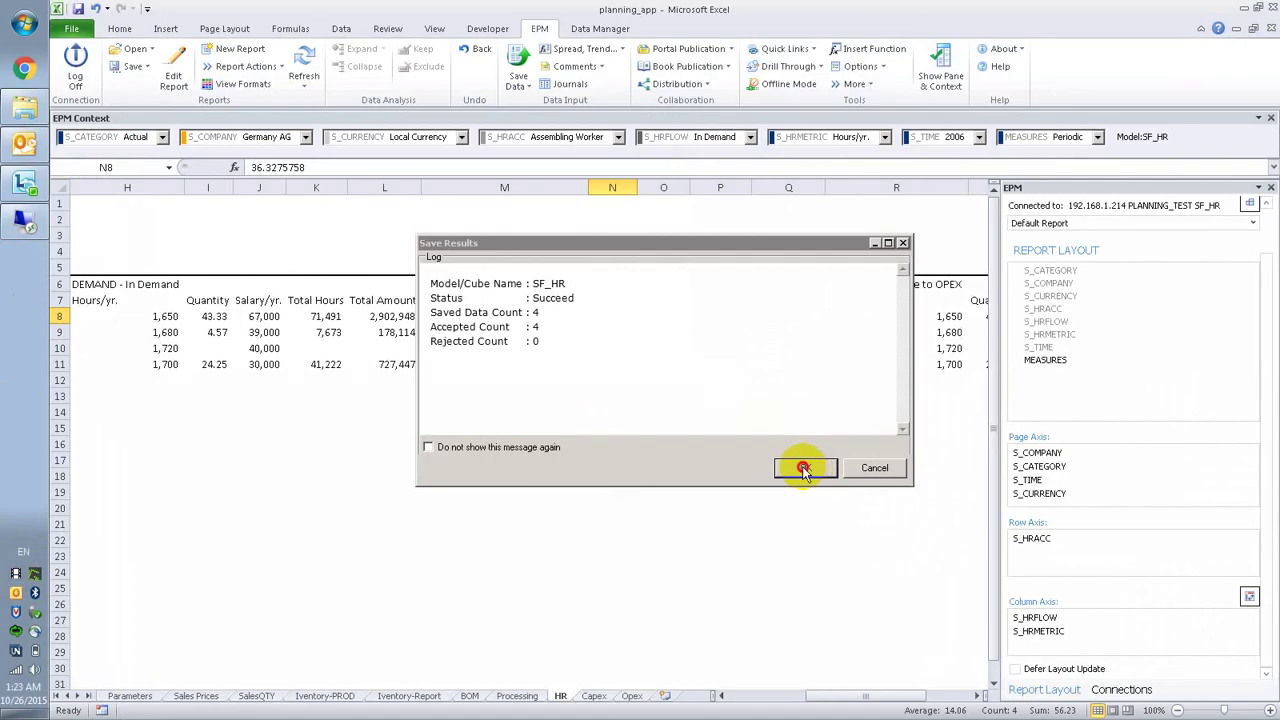
{"action": "left_click", "coordinate": [806, 466]}
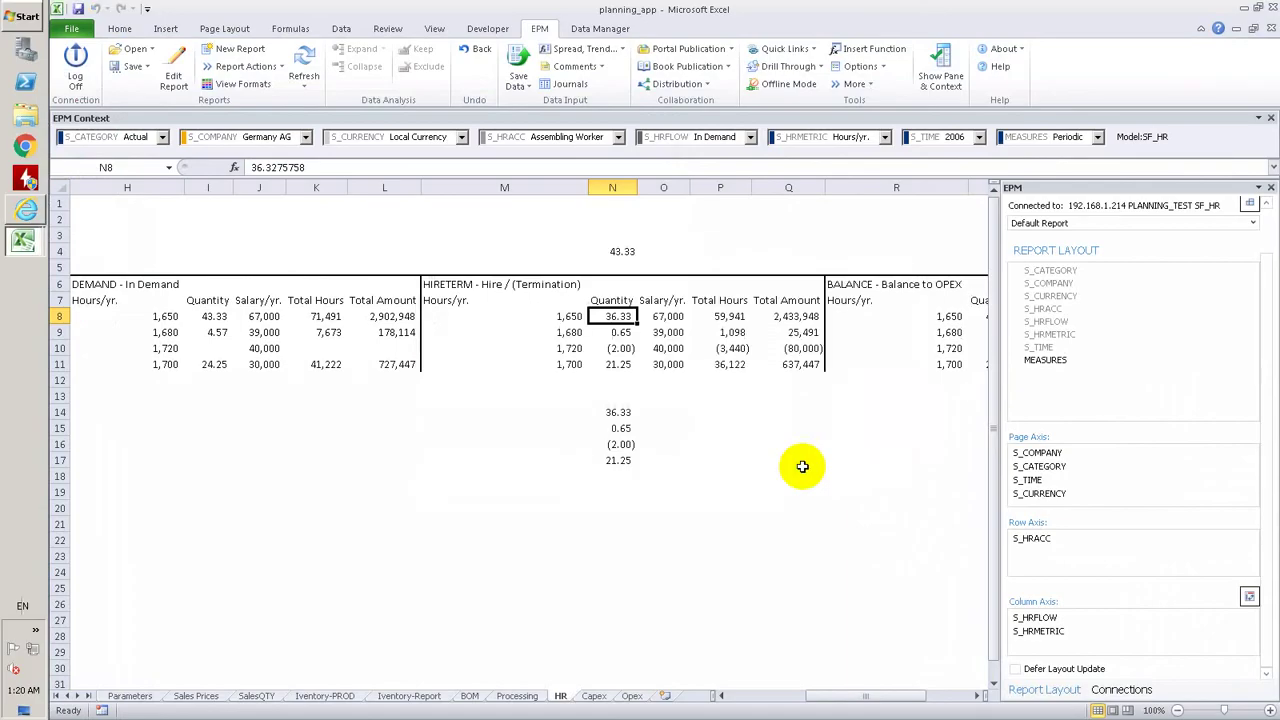
Review the recalculated Balance to OPEX hours and amounts, which total 3,815,886.
{"action": "left_click", "coordinate": [893, 314]}
{"action": "key", "text": "Right"}
{"action": "key", "text": "Right"}
{"action": "key", "text": "Right"}
{"action": "key", "text": "Right"}
{"action": "key", "text": "Right"}
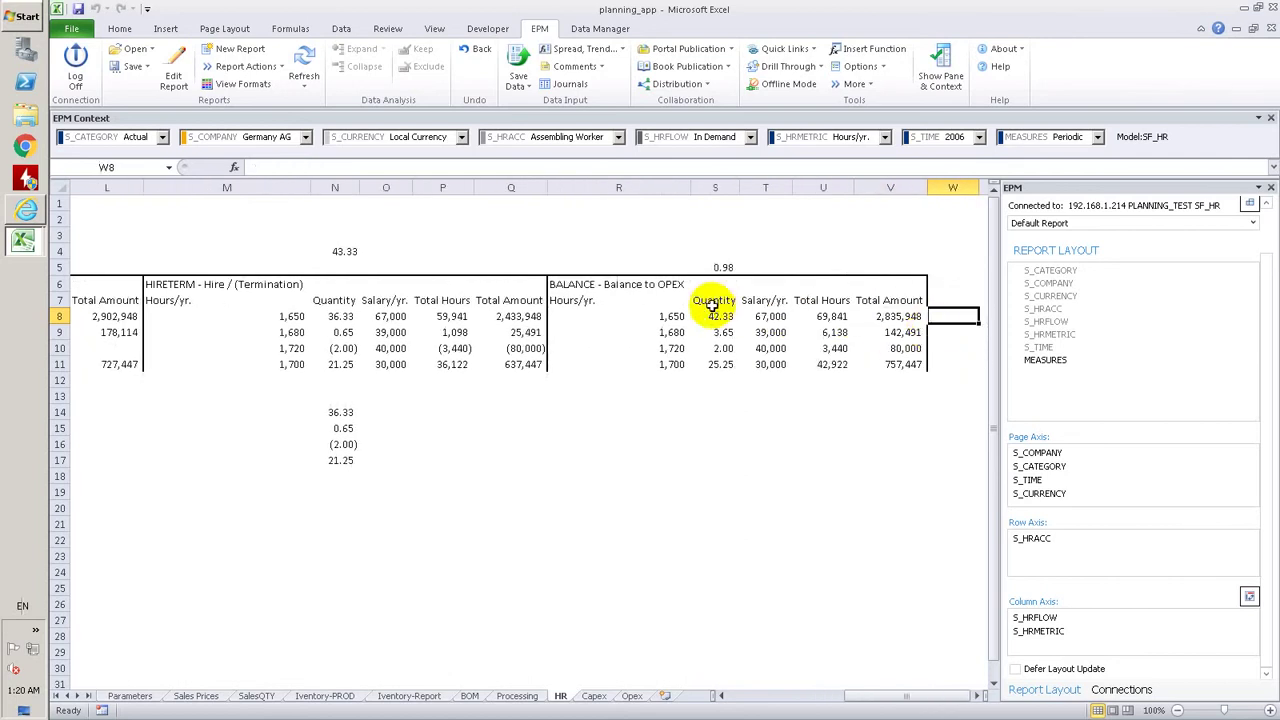
{"action": "left_click", "coordinate": [616, 285]}
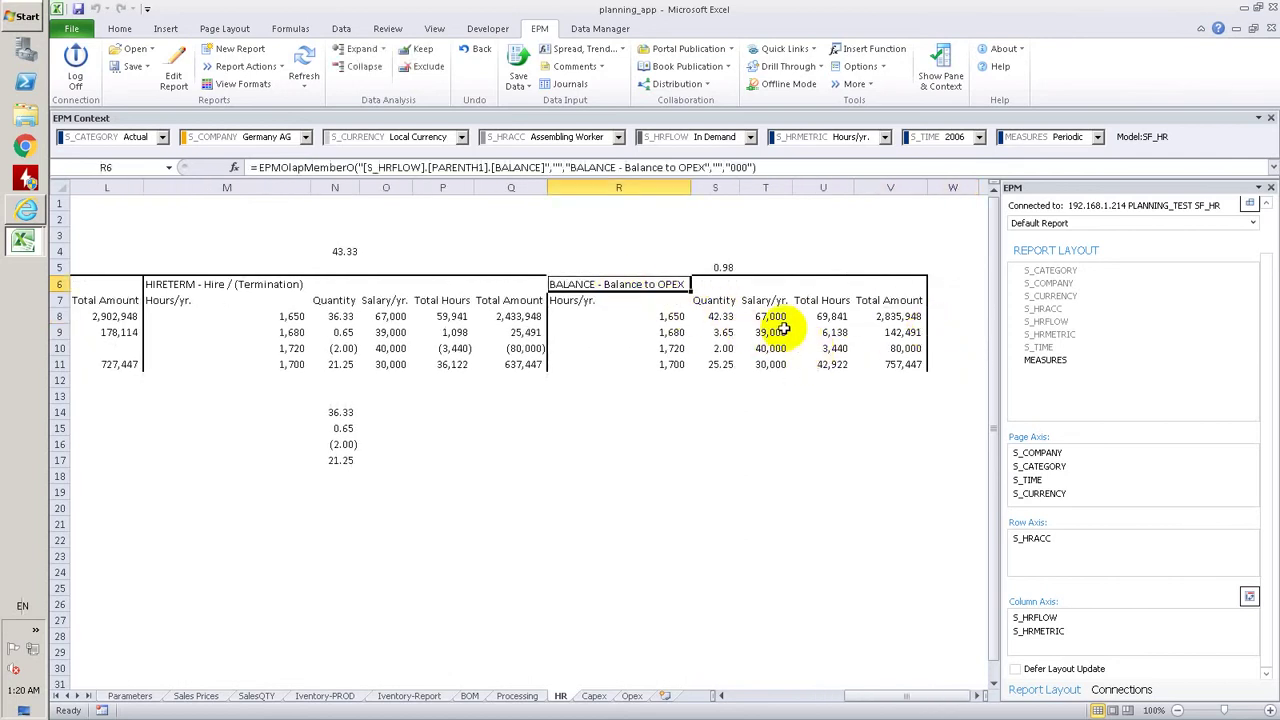
{"action": "left_click", "coordinate": [829, 314]}
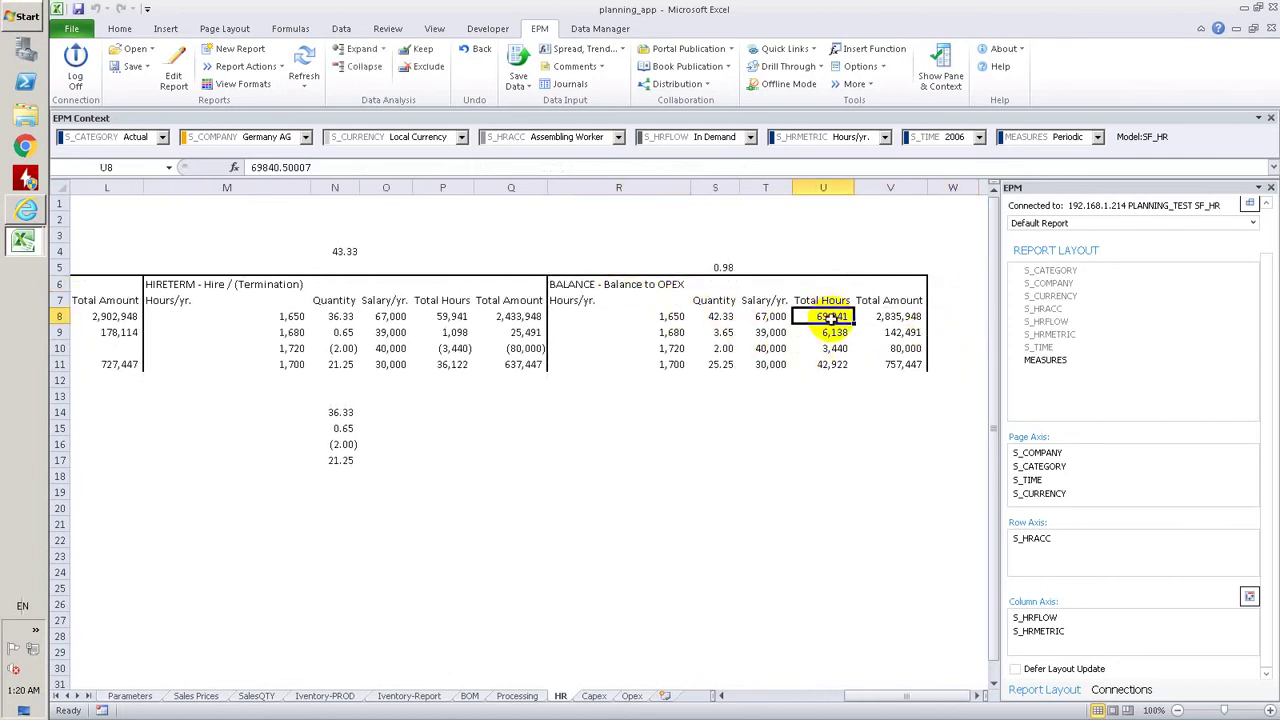
{"action": "left_click_drag", "start_coordinate": [831, 316], "coordinate": [833, 364]}
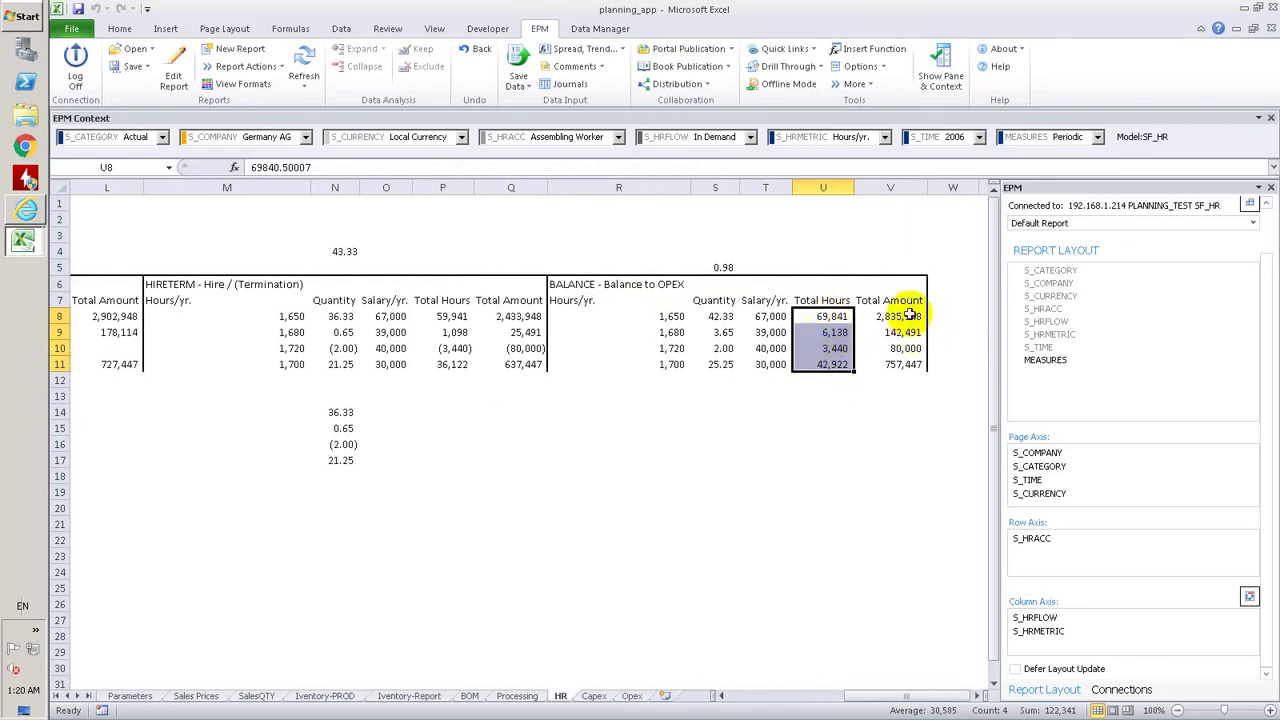
{"action": "left_click_drag", "start_coordinate": [895, 316], "coordinate": [903, 366]}
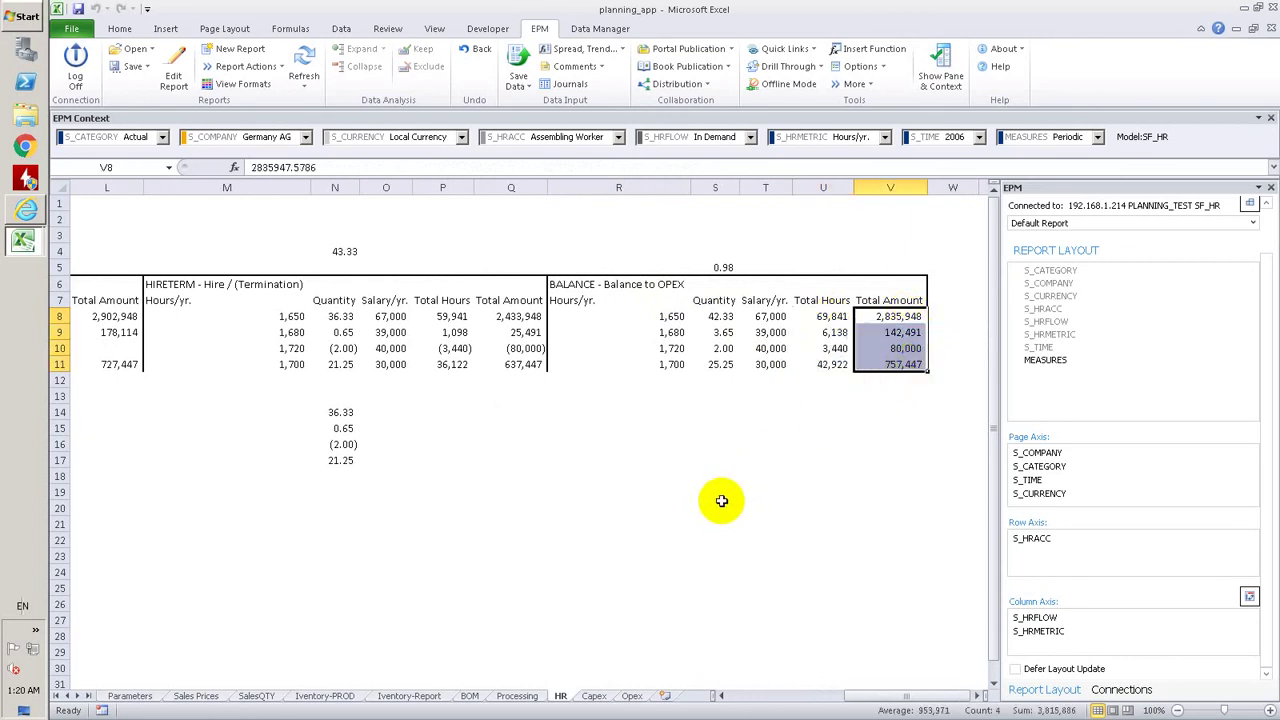
Refresh the Capex report so it lists two Machine Equipment assets with 22,097 and 71,491 hours.
{"action": "left_click", "coordinate": [595, 697]}
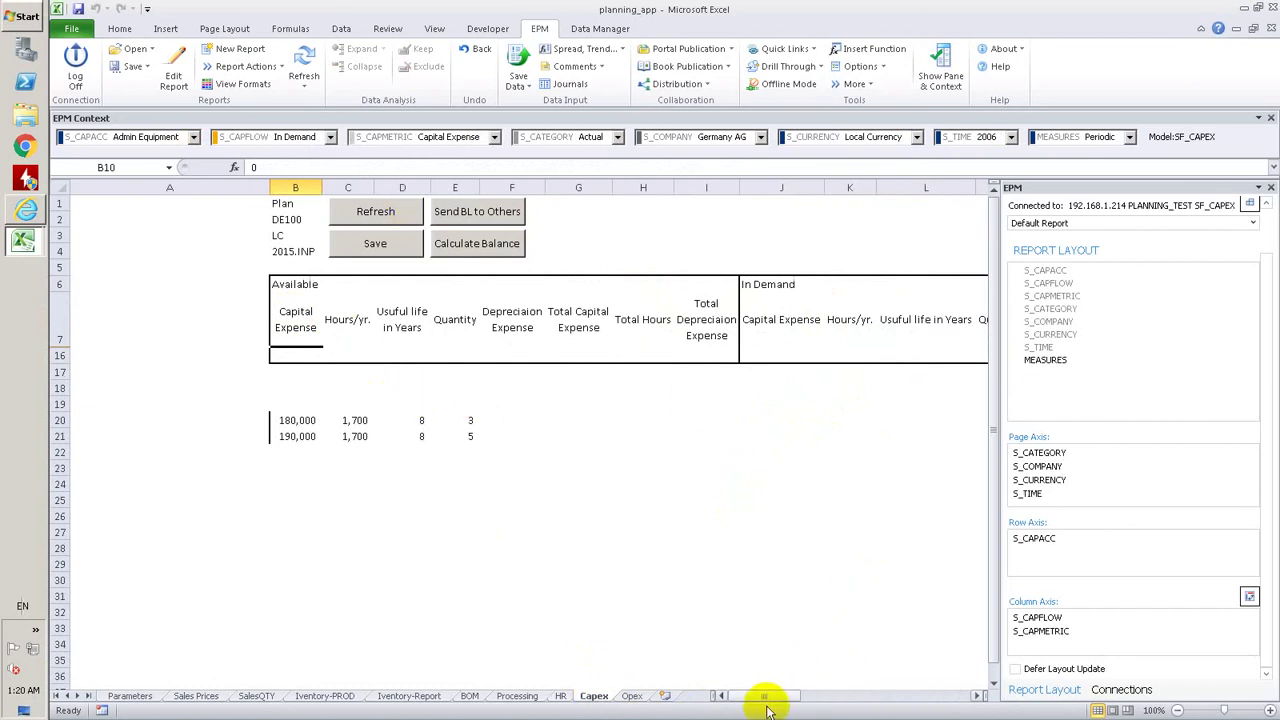
{"action": "mouse_move", "coordinate": [770, 699]}
{"action": "left_mouse_down"}
{"action": "mouse_move", "coordinate": [810, 707]}
{"action": "mouse_move", "coordinate": [756, 696]}
{"action": "left_mouse_up"}
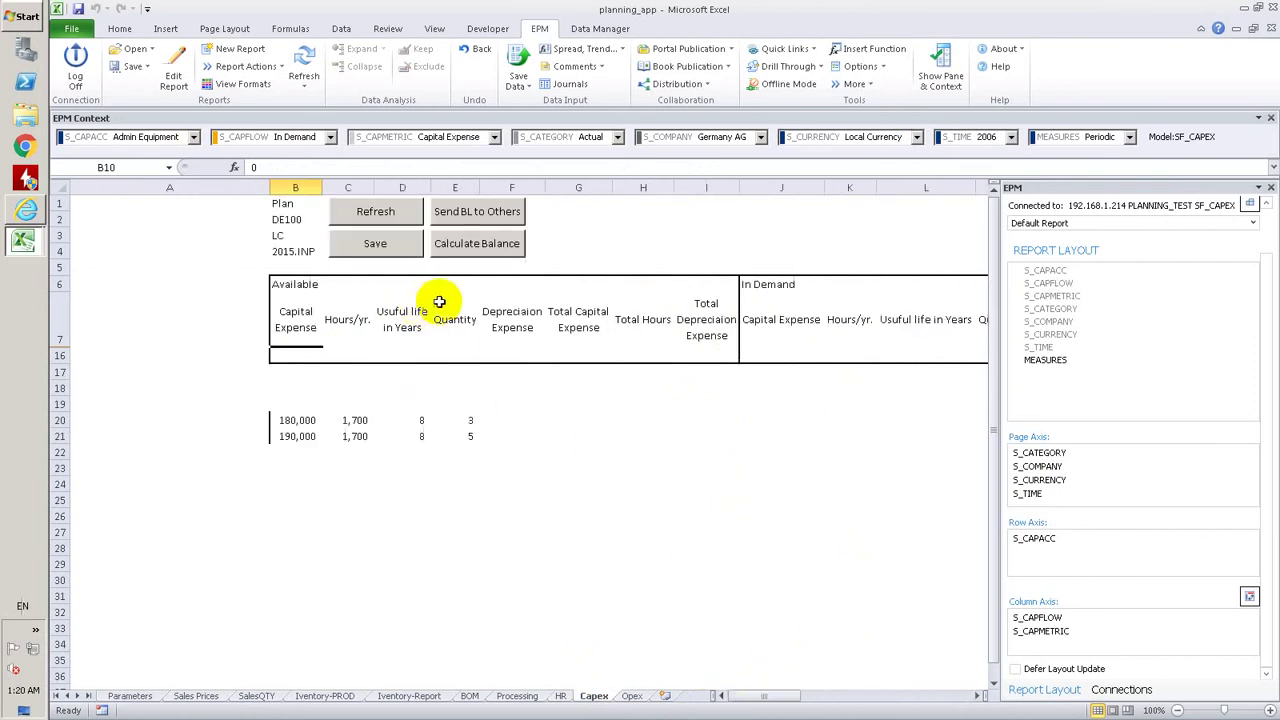
{"action": "left_click", "coordinate": [395, 212]}
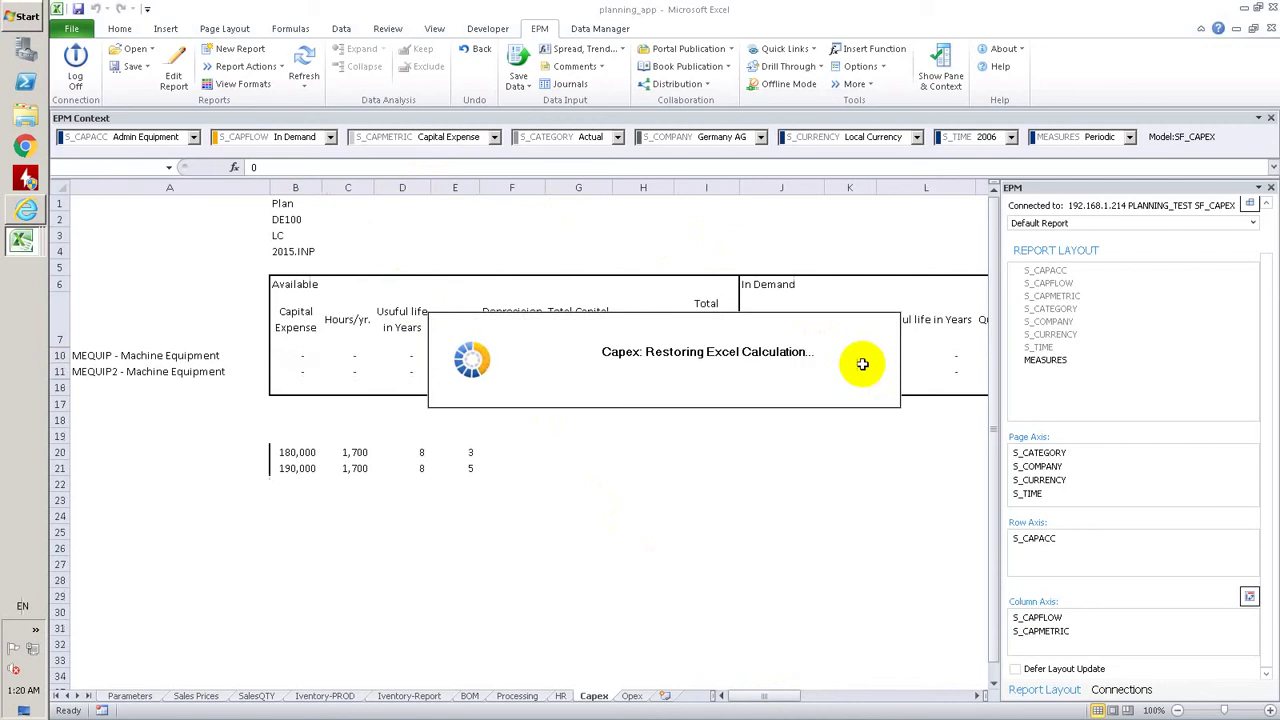
{"action": "left_click_drag", "start_coordinate": [771, 694], "coordinate": [843, 703]}
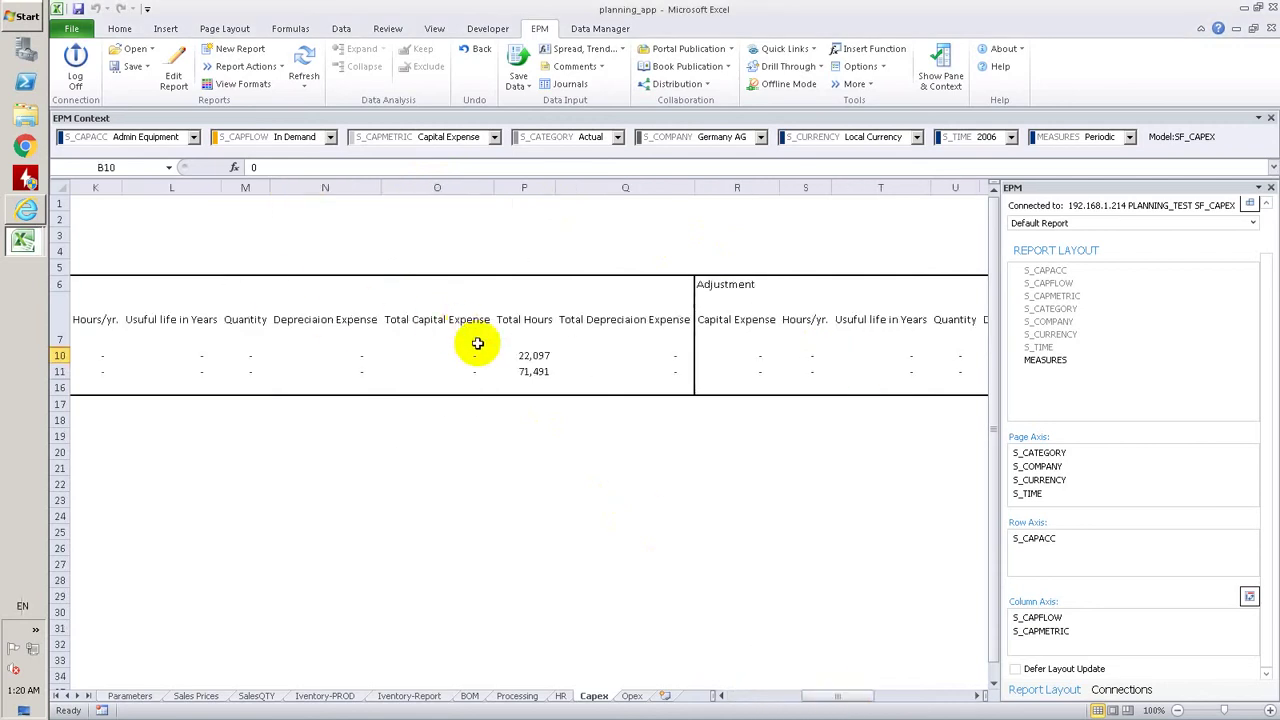
{"action": "left_click_drag", "start_coordinate": [524, 355], "coordinate": [530, 371]}
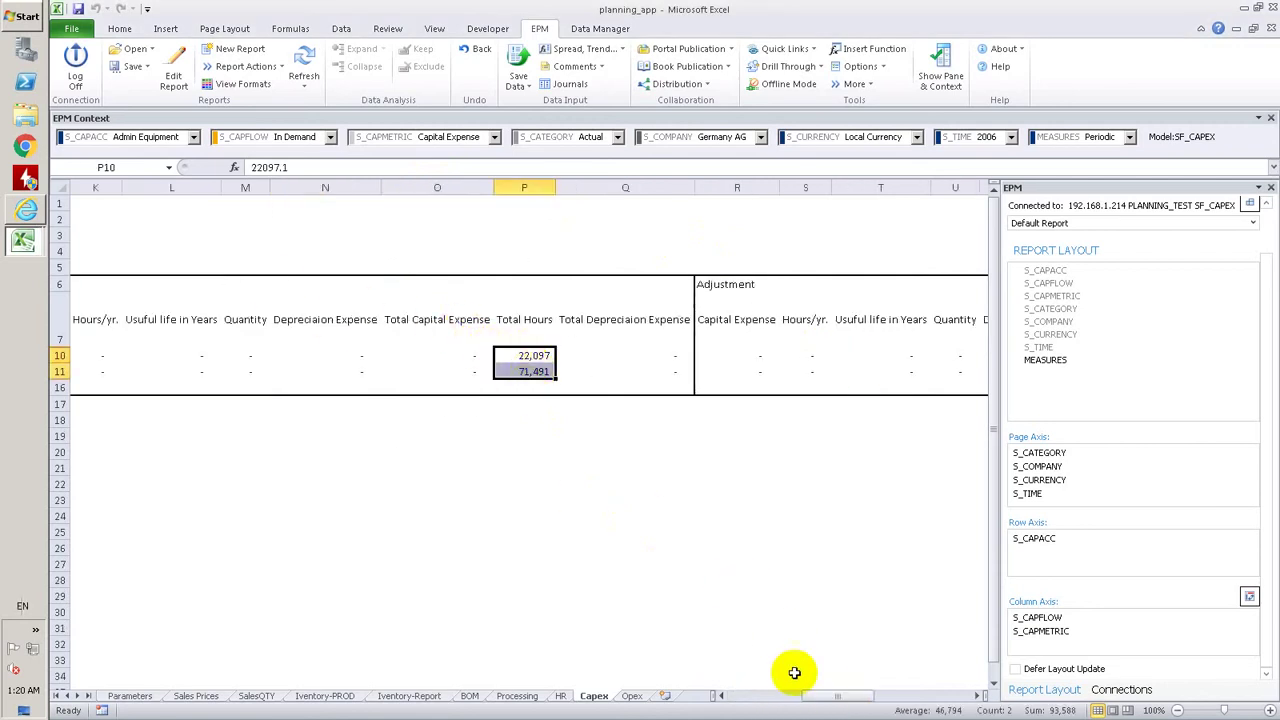
{"action": "left_click_drag", "start_coordinate": [840, 700], "coordinate": [735, 697]}
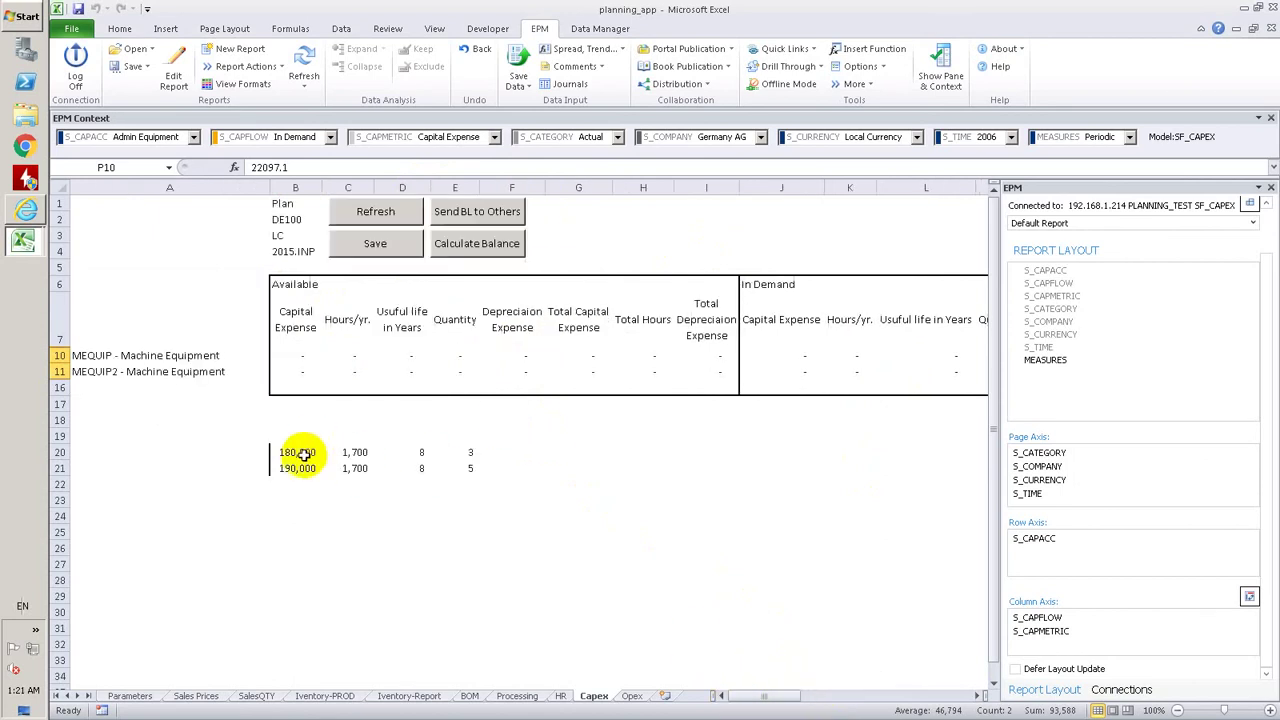
Copy the prepared capex values from B20:E21 into B10:E11 and check hours, useful life and quantity.
{"action": "left_click_drag", "start_coordinate": [303, 453], "coordinate": [465, 469]}
{"action": "key", "text": "ctrl+c"}
{"action": "left_click", "coordinate": [300, 355]}
{"action": "key", "text": "ctrl+v"}
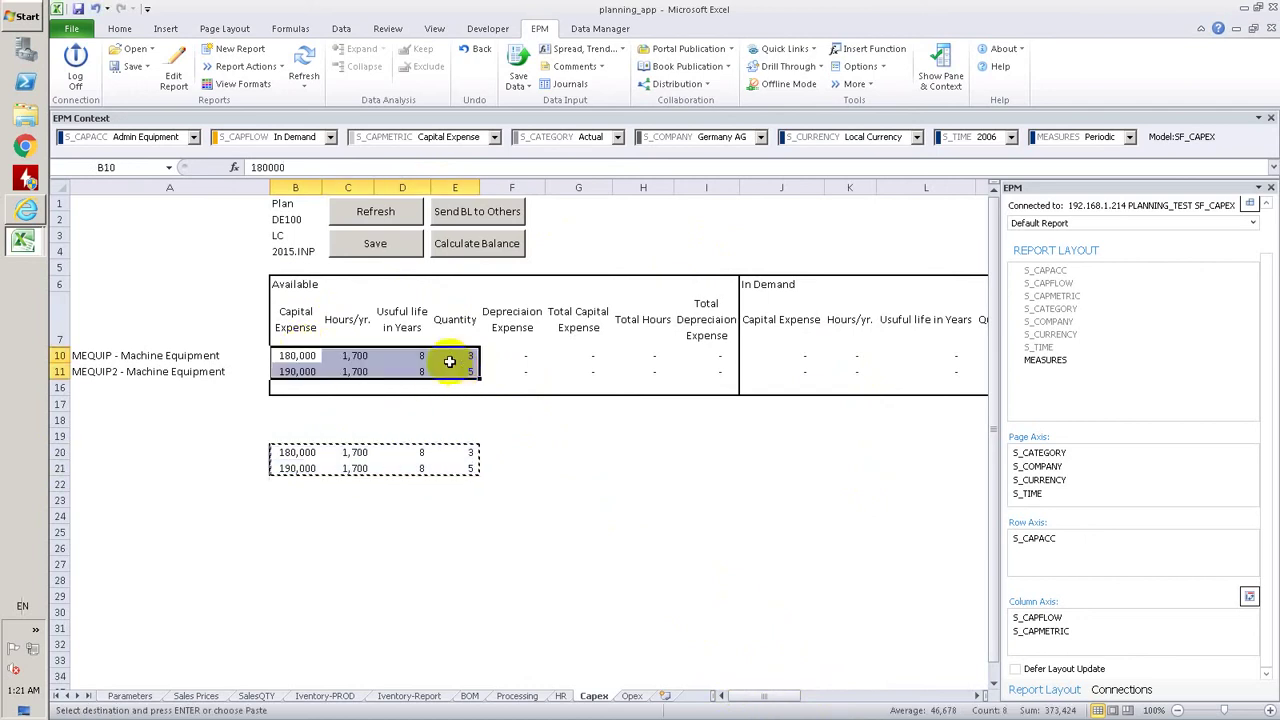
{"action": "left_click", "coordinate": [400, 357]}
{"action": "left_click_drag", "start_coordinate": [355, 357], "coordinate": [362, 371]}
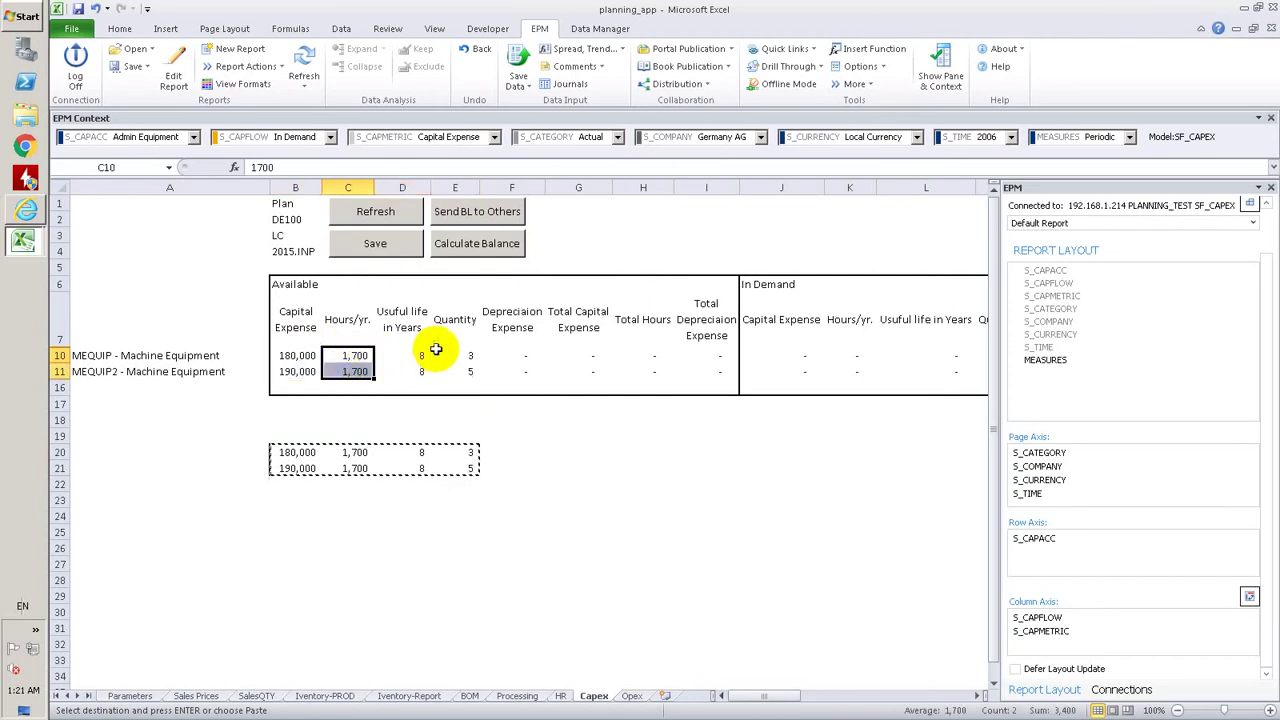
{"action": "key", "text": "Right"}
{"action": "left_click", "coordinate": [479, 358]}
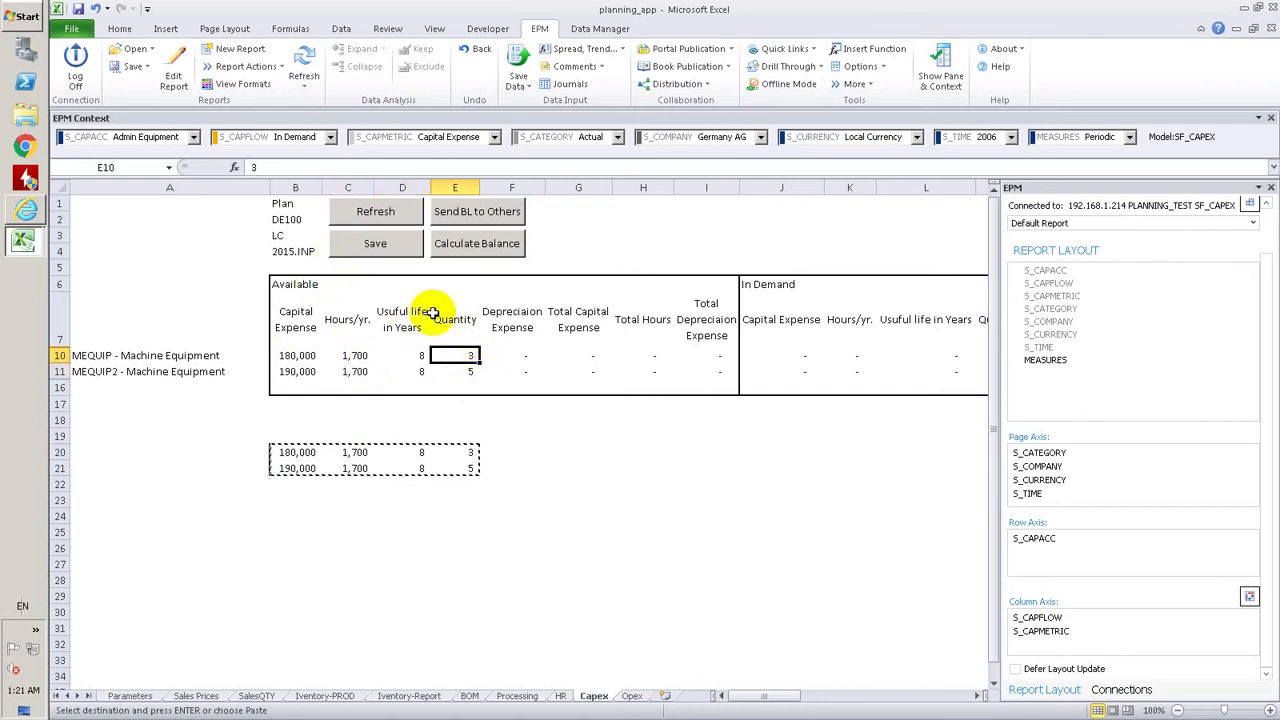
Save the 8 capex records to the model and review the calculated depreciation figures.
{"action": "left_click", "coordinate": [398, 247]}
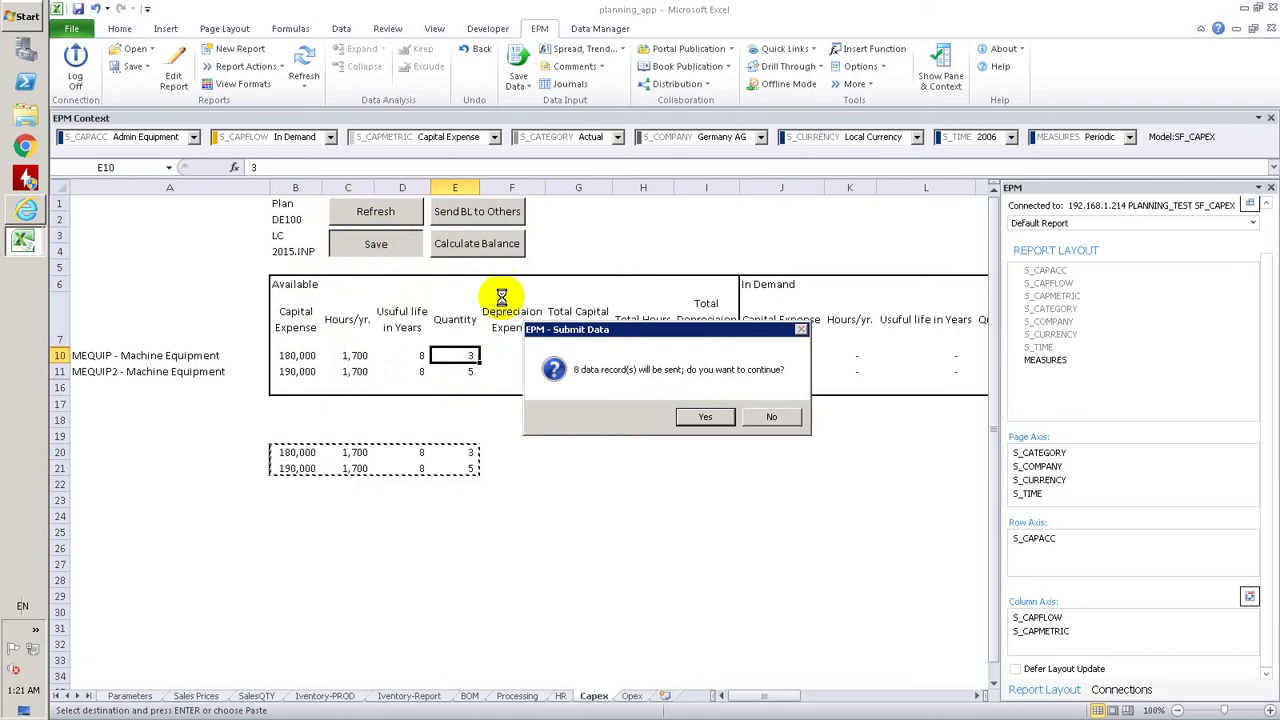
{"action": "left_click", "coordinate": [711, 337]}
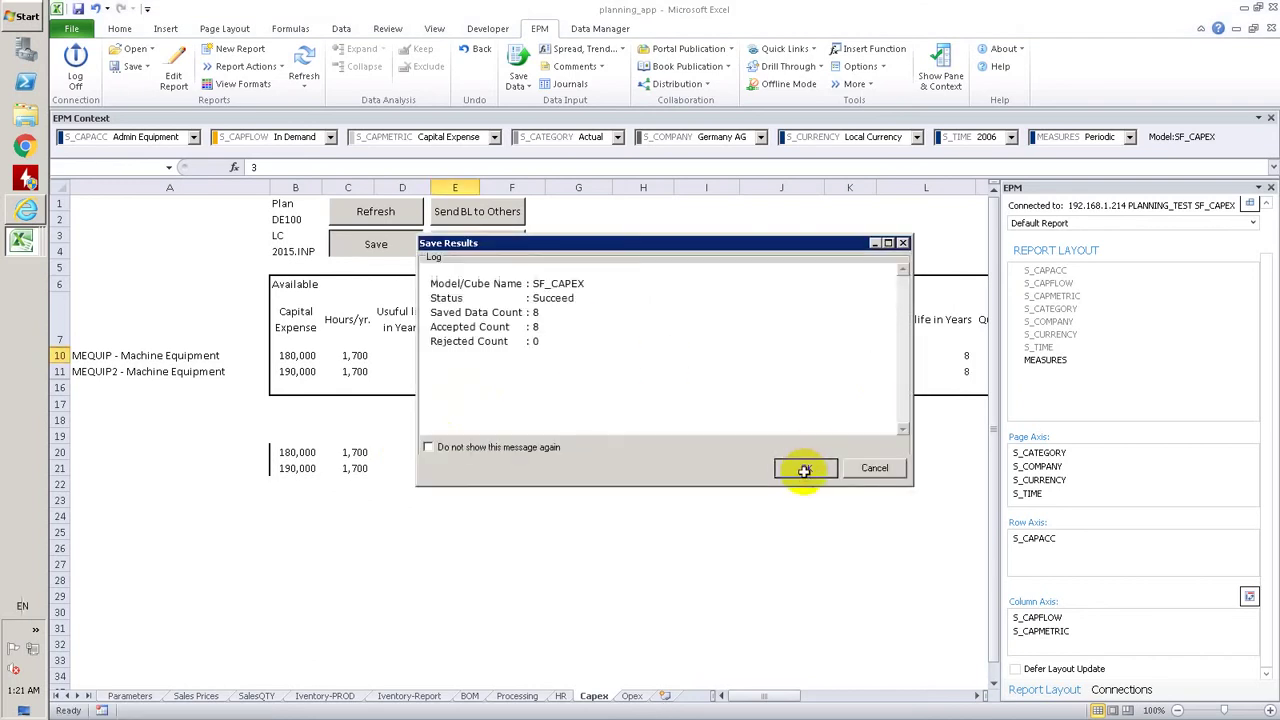
{"action": "left_click", "coordinate": [806, 468]}
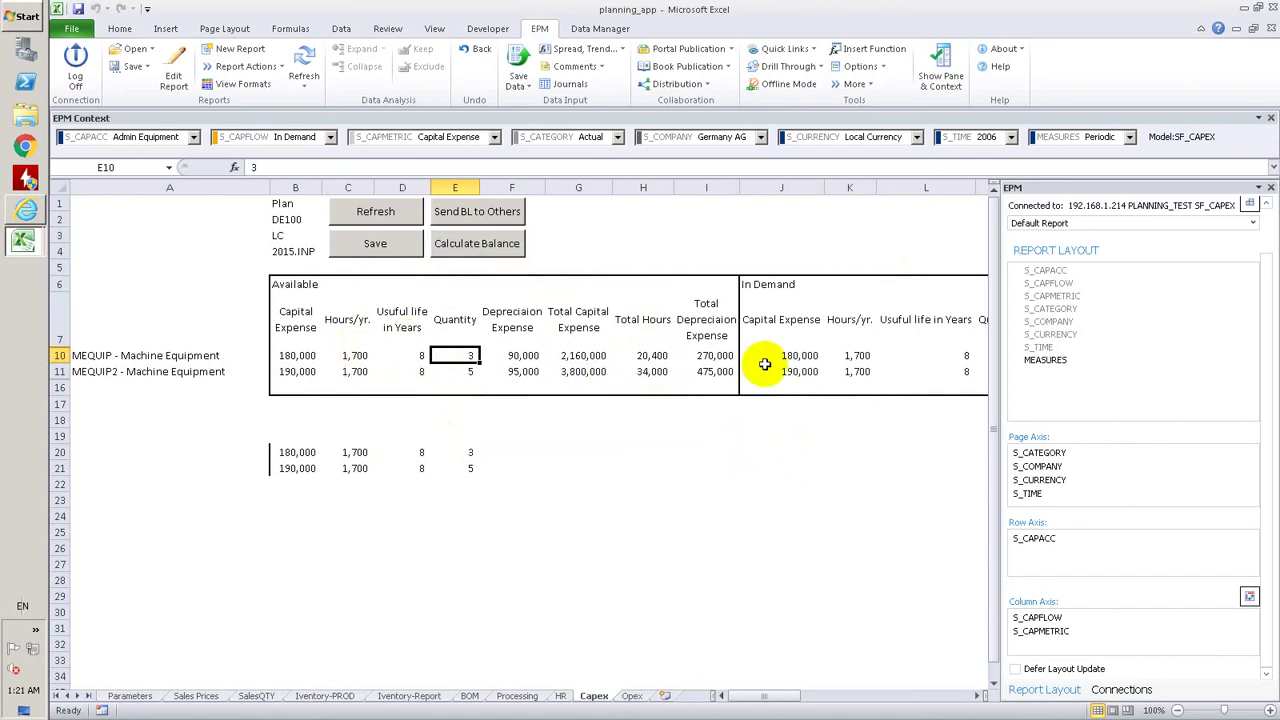
{"action": "left_click", "coordinate": [716, 357]}
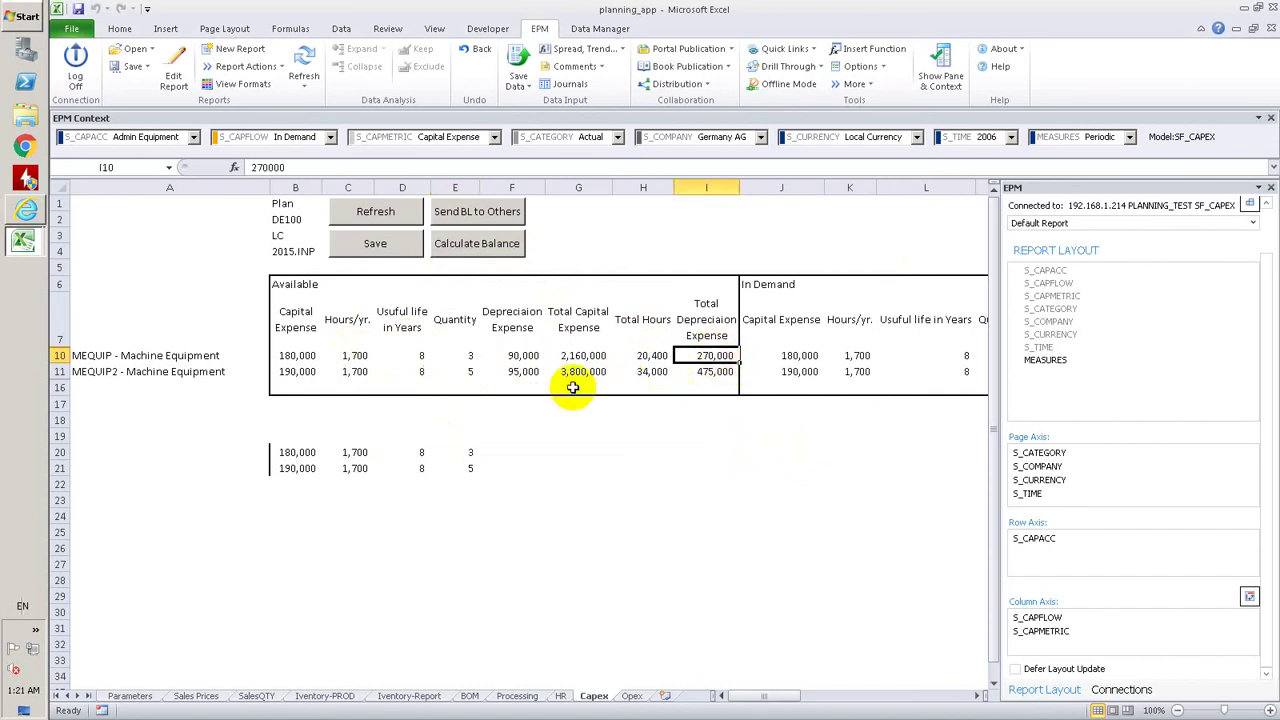
{"action": "left_click", "coordinate": [526, 356]}
{"action": "key", "text": "Right"}
{"action": "key", "text": "Right"}
{"action": "key", "text": "Right"}
{"action": "key", "text": "Right"}
{"action": "key", "text": "Right"}
{"action": "key", "text": "Right"}
{"action": "key", "text": "Right"}
{"action": "key", "text": "Right"}
{"action": "key", "text": "Right"}
{"action": "key", "text": "Right"}
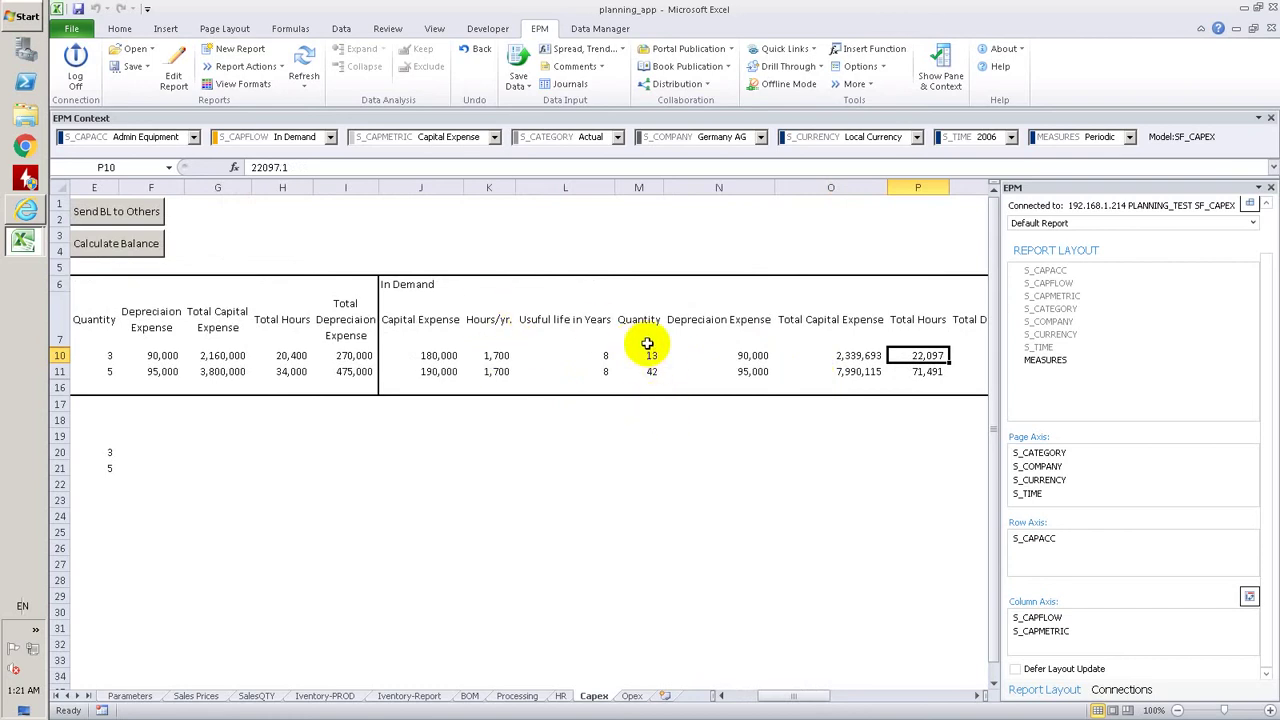
Set the adjustment Quantity to 1 in U10 and U11 and save the Capex data.
{"action": "left_click_drag", "start_coordinate": [651, 356], "coordinate": [658, 371]}
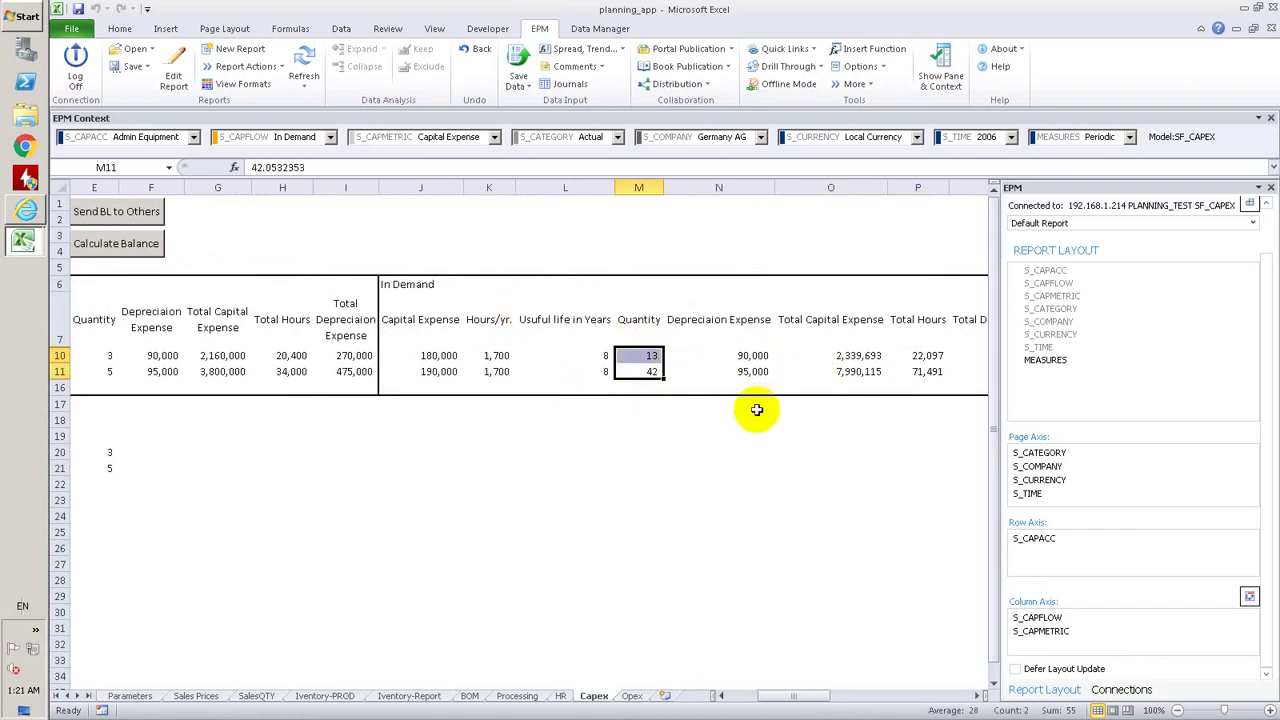
{"action": "left_click", "coordinate": [820, 357]}
{"action": "key", "text": "Right"}
{"action": "key", "text": "Right"}
{"action": "key", "text": "Right"}
{"action": "key", "text": "Right"}
{"action": "key", "text": "Right"}
{"action": "key", "text": "Right"}
{"action": "key", "text": "Right"}
{"action": "key", "text": "Right"}
{"action": "key", "text": "Right"}
{"action": "key", "text": "Right"}
{"action": "key", "text": "Right"}
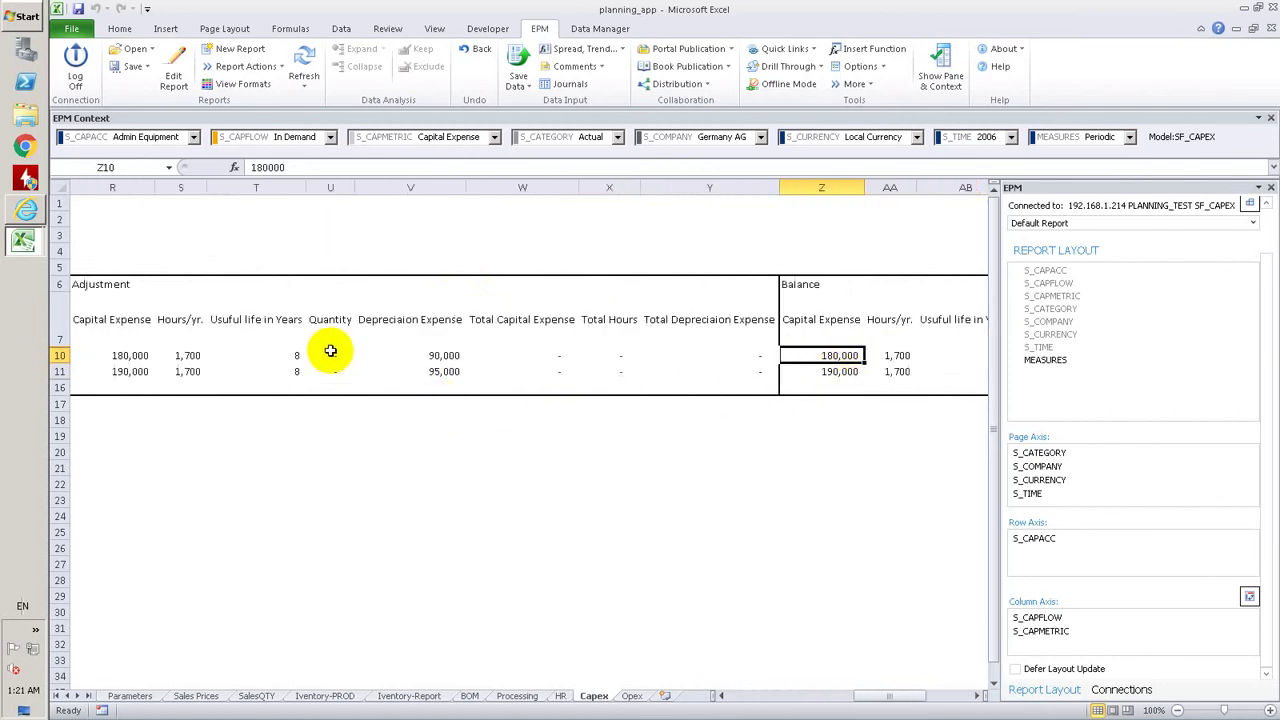
{"action": "left_click", "coordinate": [330, 354]}
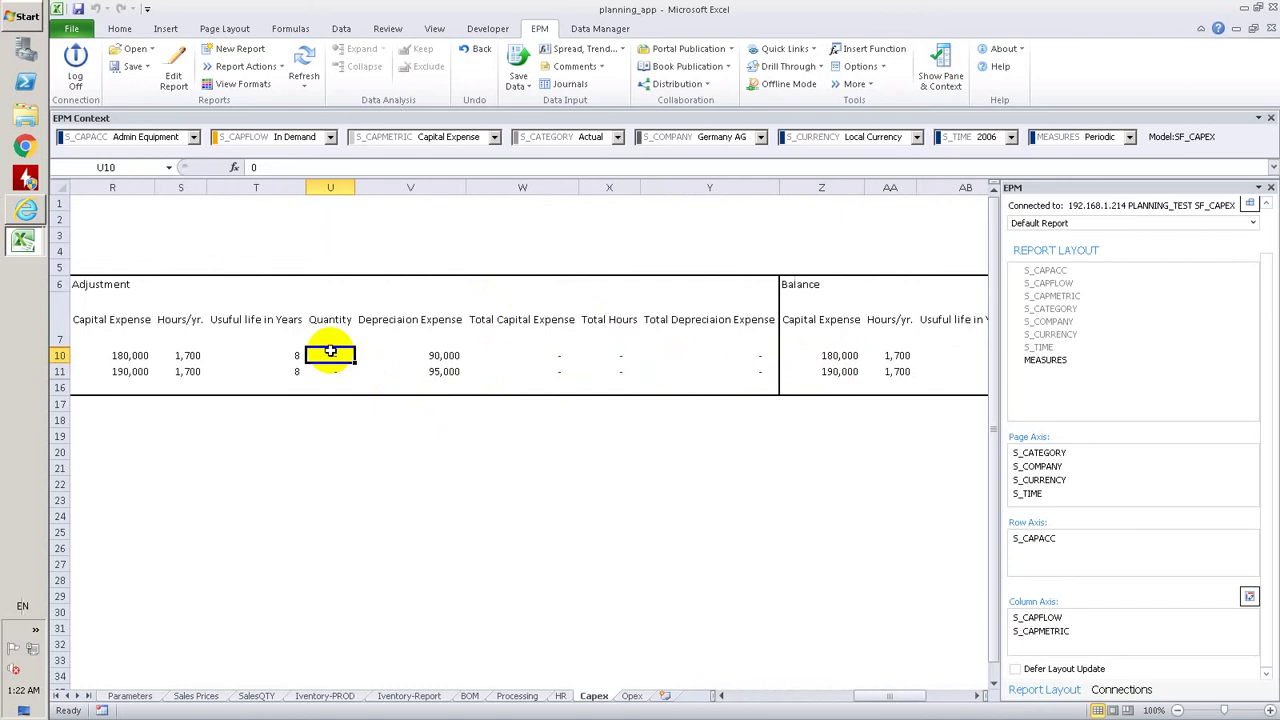
{"action": "key", "text": "Return"}
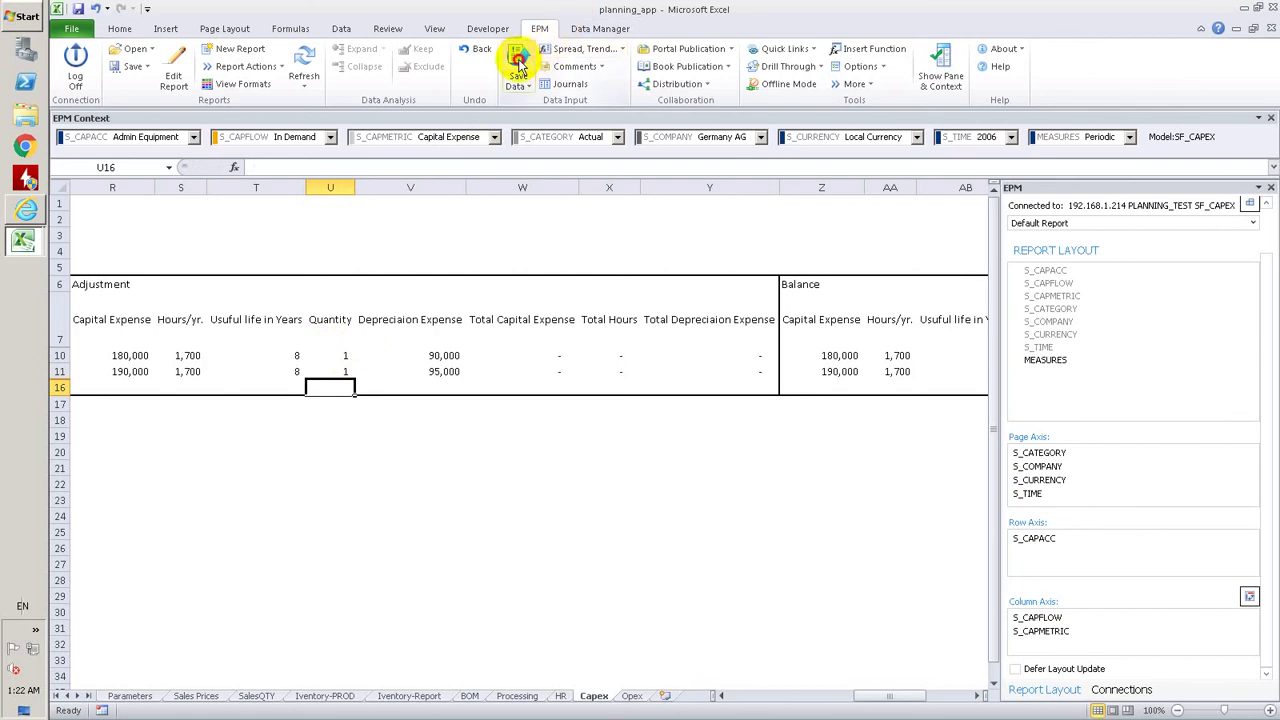
{"action": "key", "text": "Return"}
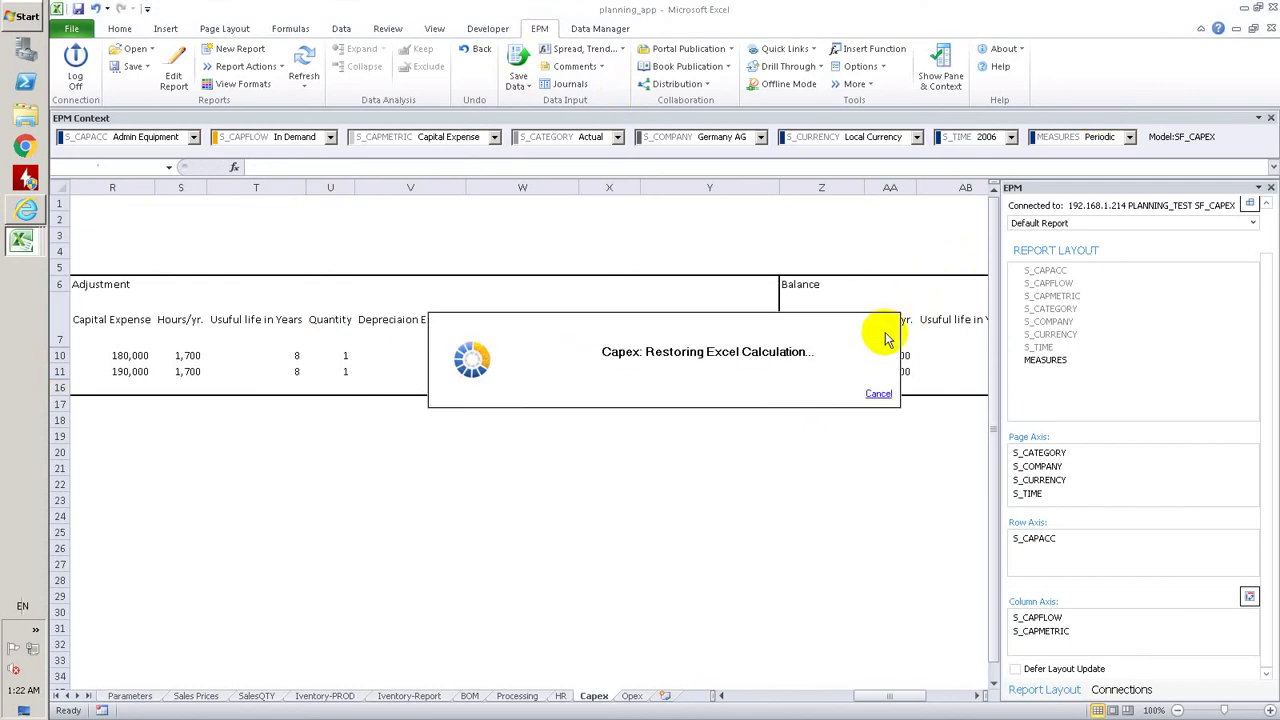
{"action": "left_click", "coordinate": [805, 467]}
Review the balance quantities 11 and 38 and total depreciation 922,346 and 3,543,807.
{"action": "left_click", "coordinate": [826, 386]}
{"action": "left_click", "coordinate": [822, 356]}
{"action": "key", "text": "Right"}
{"action": "key", "text": "Right"}
{"action": "key", "text": "Right"}
{"action": "key", "text": "Right"}
{"action": "key", "text": "Right"}
{"action": "key", "text": "Right"}
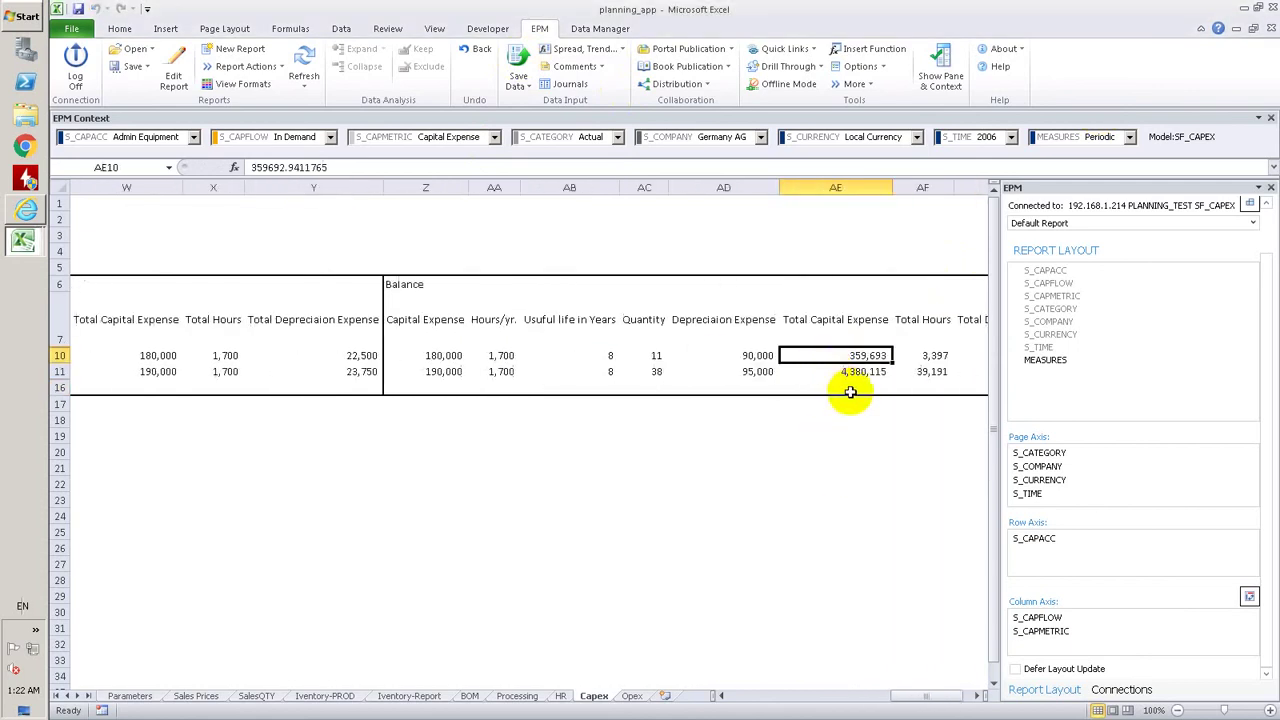
{"action": "left_click_drag", "start_coordinate": [654, 357], "coordinate": [662, 376]}
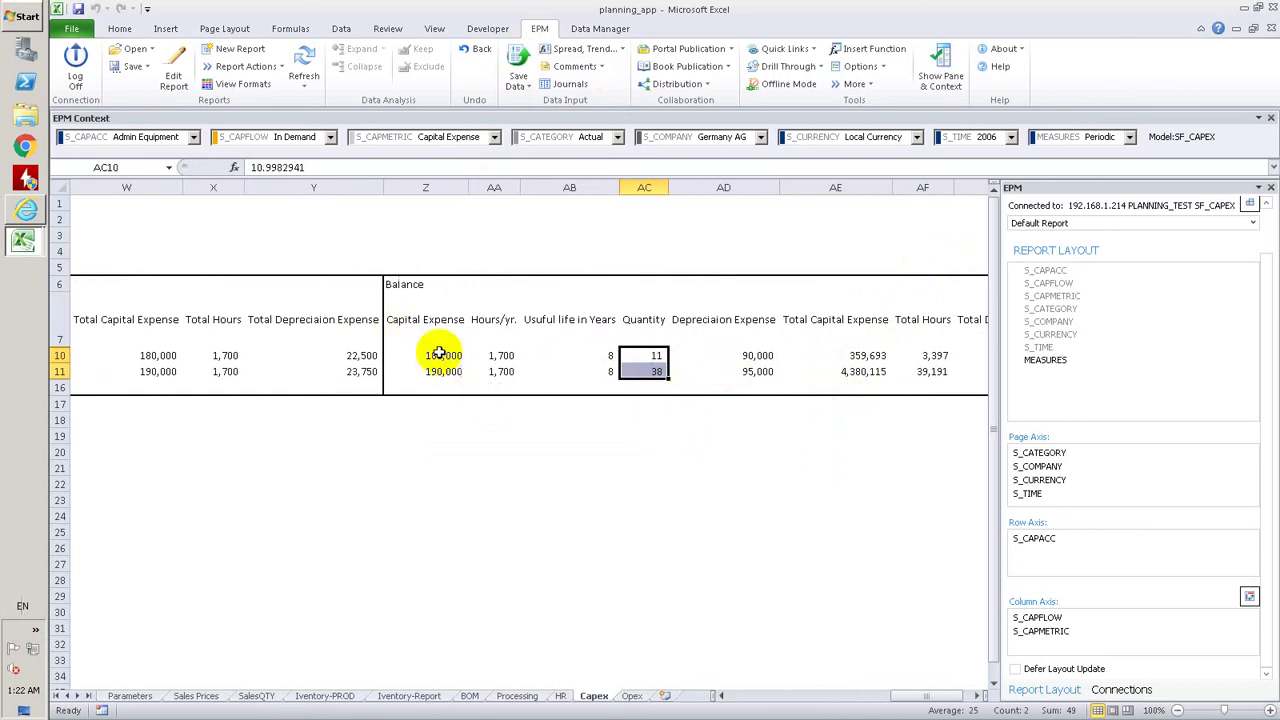
{"action": "left_click_drag", "start_coordinate": [439, 353], "coordinate": [443, 371]}
{"action": "left_click", "coordinate": [757, 355]}
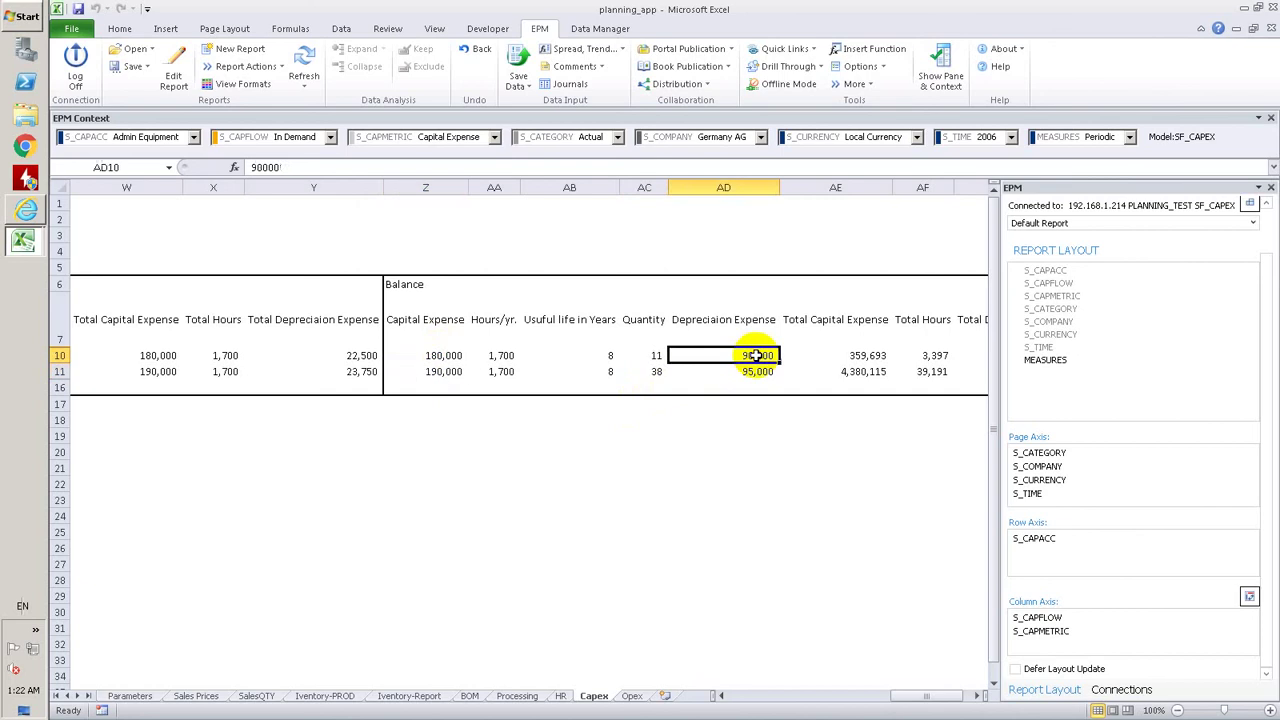
{"action": "key", "text": "Right"}
{"action": "key", "text": "Right"}
{"action": "key", "text": "Right"}
{"action": "key", "text": "Right"}
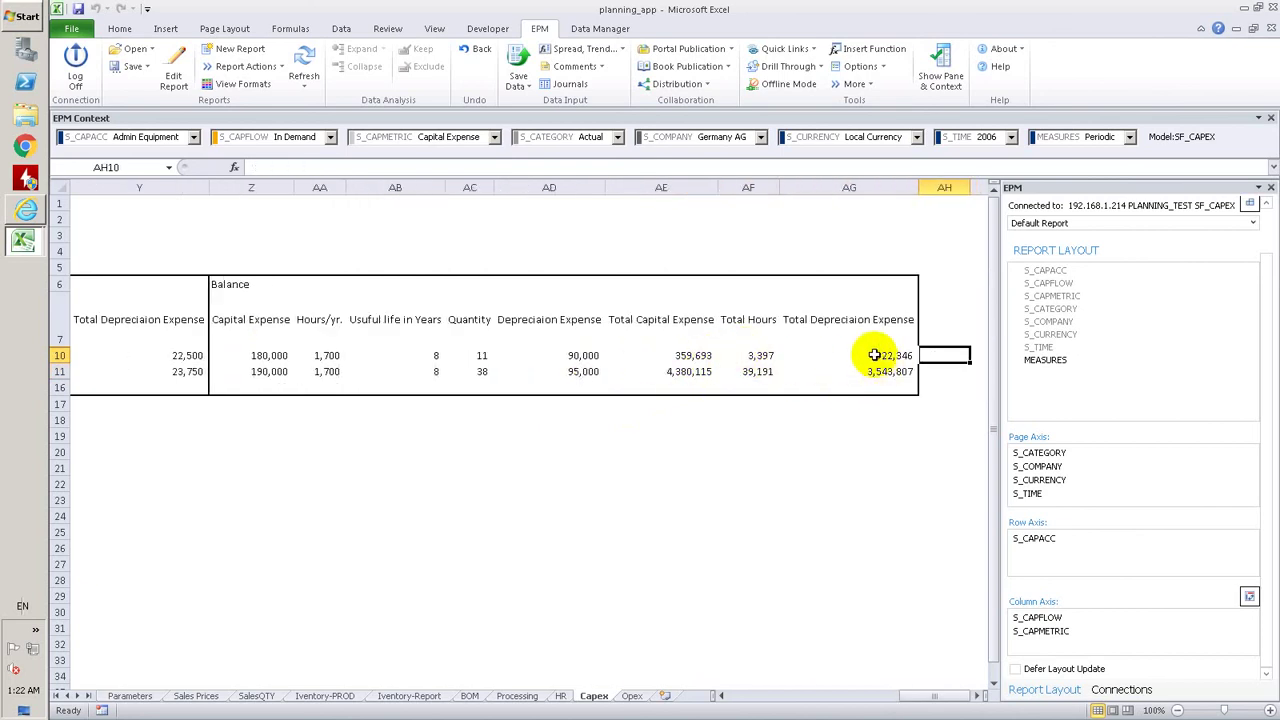
{"action": "left_click_drag", "start_coordinate": [874, 355], "coordinate": [877, 372]}
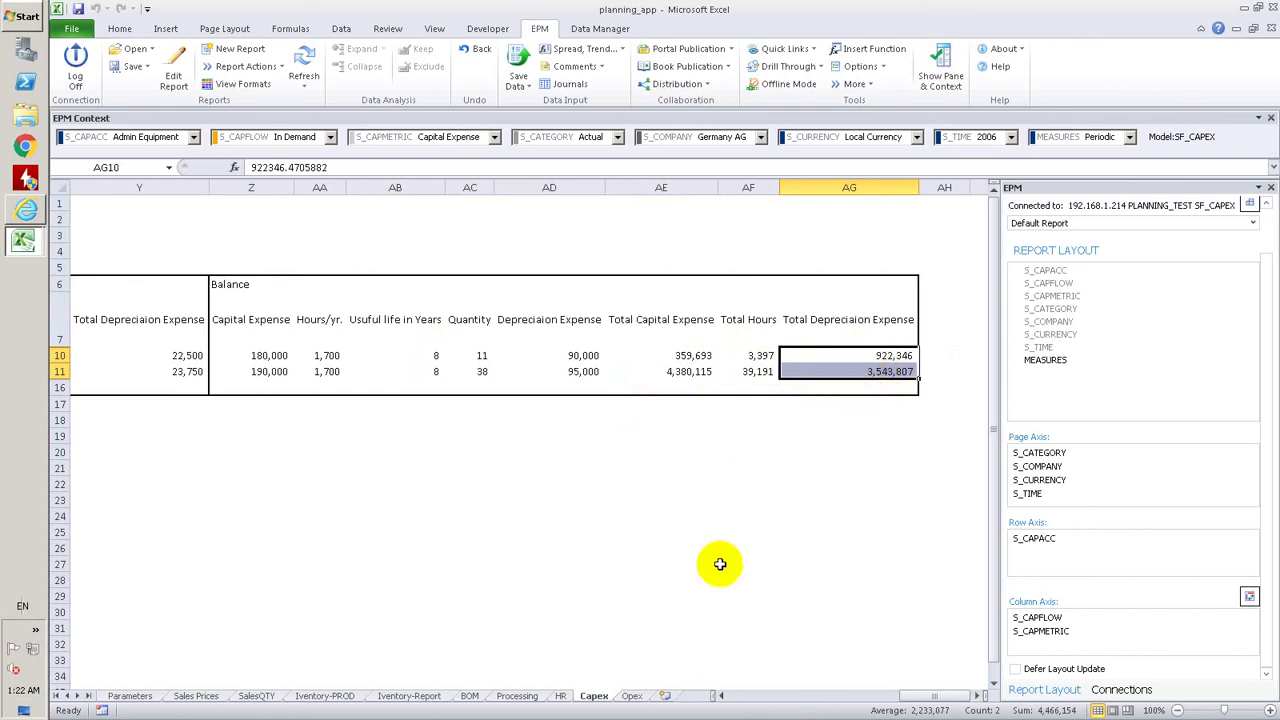
Refresh the Opex report and check its labor cost, depreciation, worker hours and machine hours figures.
{"action": "left_click", "coordinate": [634, 697]}
{"action": "left_click", "coordinate": [469, 482]}
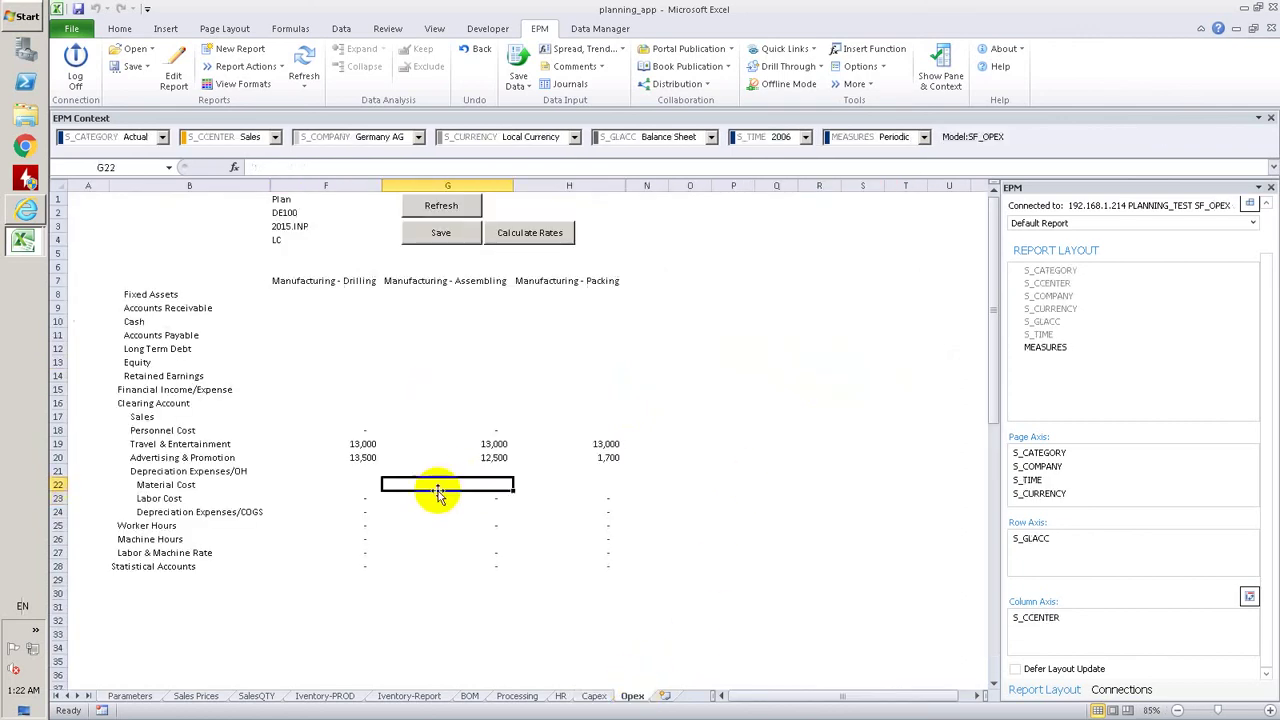
{"action": "left_click", "coordinate": [443, 208]}
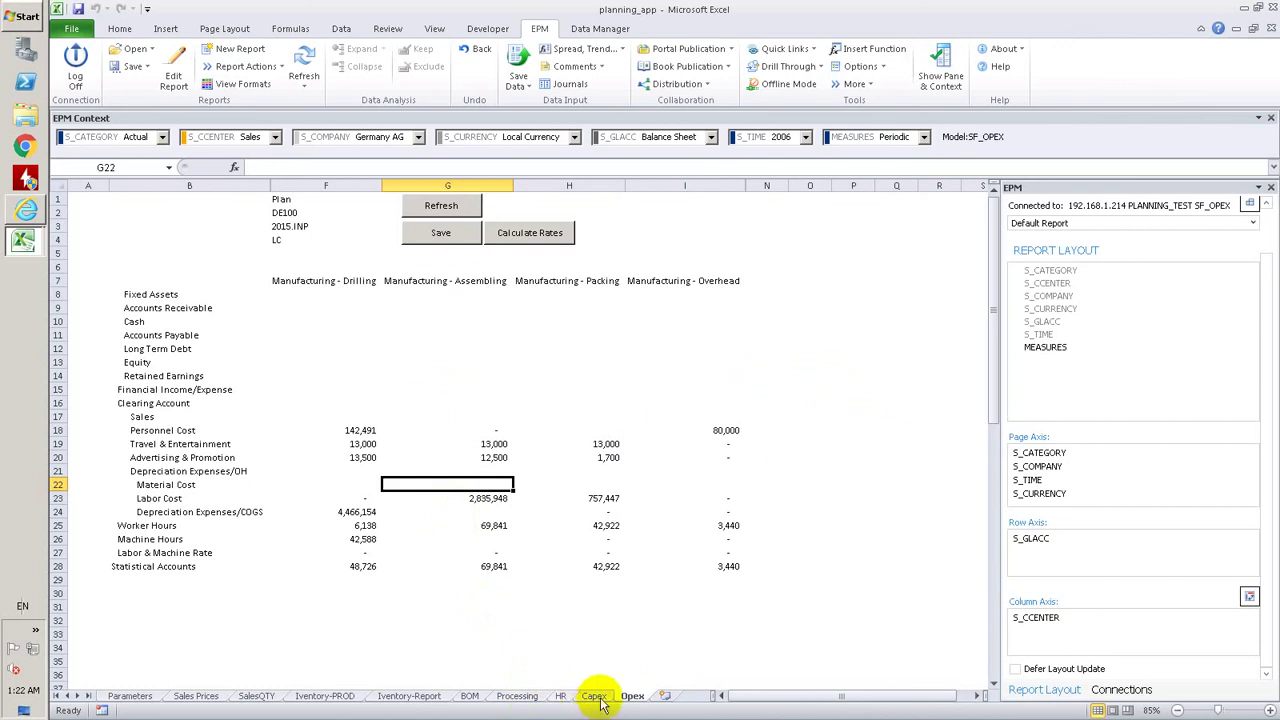
{"action": "left_click_drag", "start_coordinate": [495, 498], "coordinate": [571, 500]}
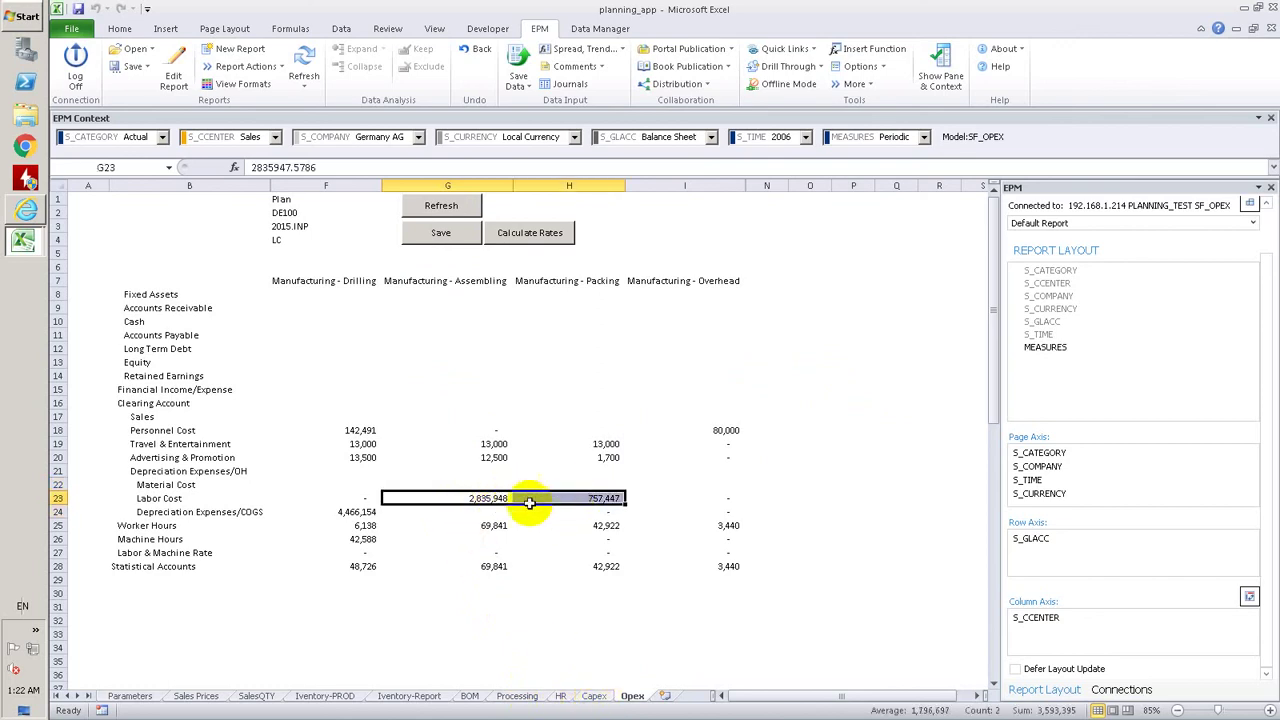
{"action": "left_click", "coordinate": [356, 513]}
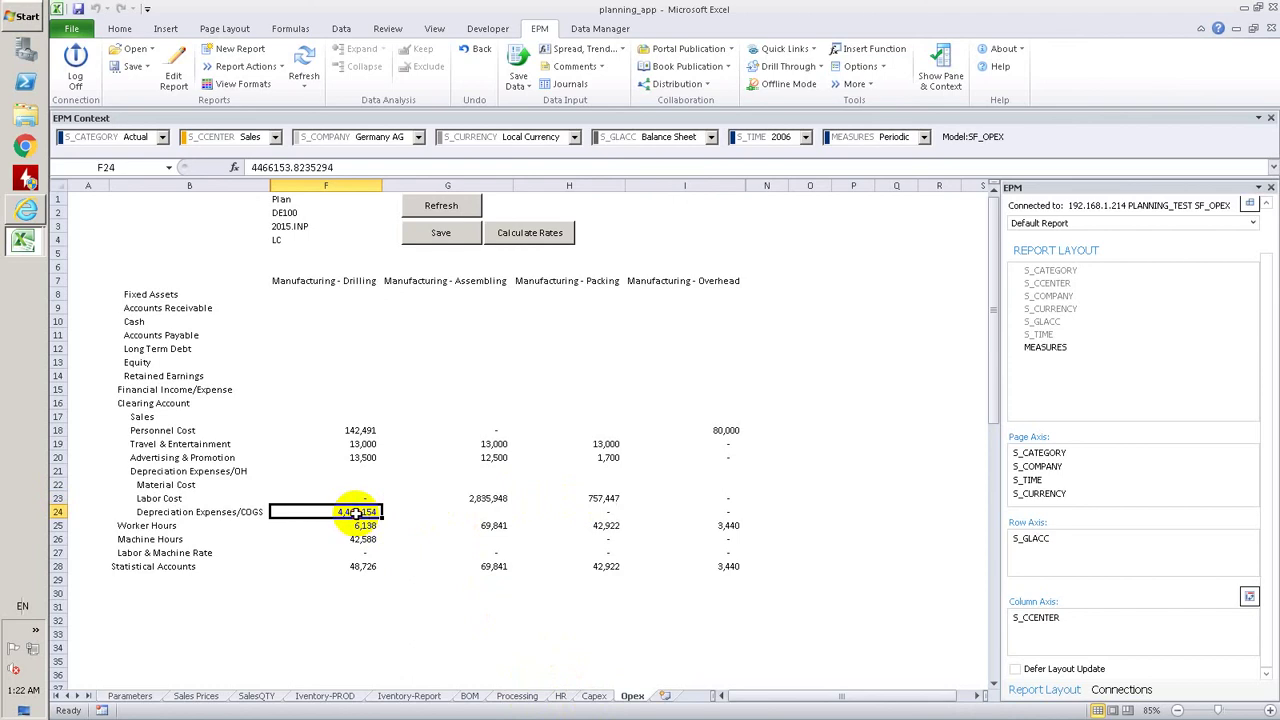
{"action": "left_click", "coordinate": [358, 430]}
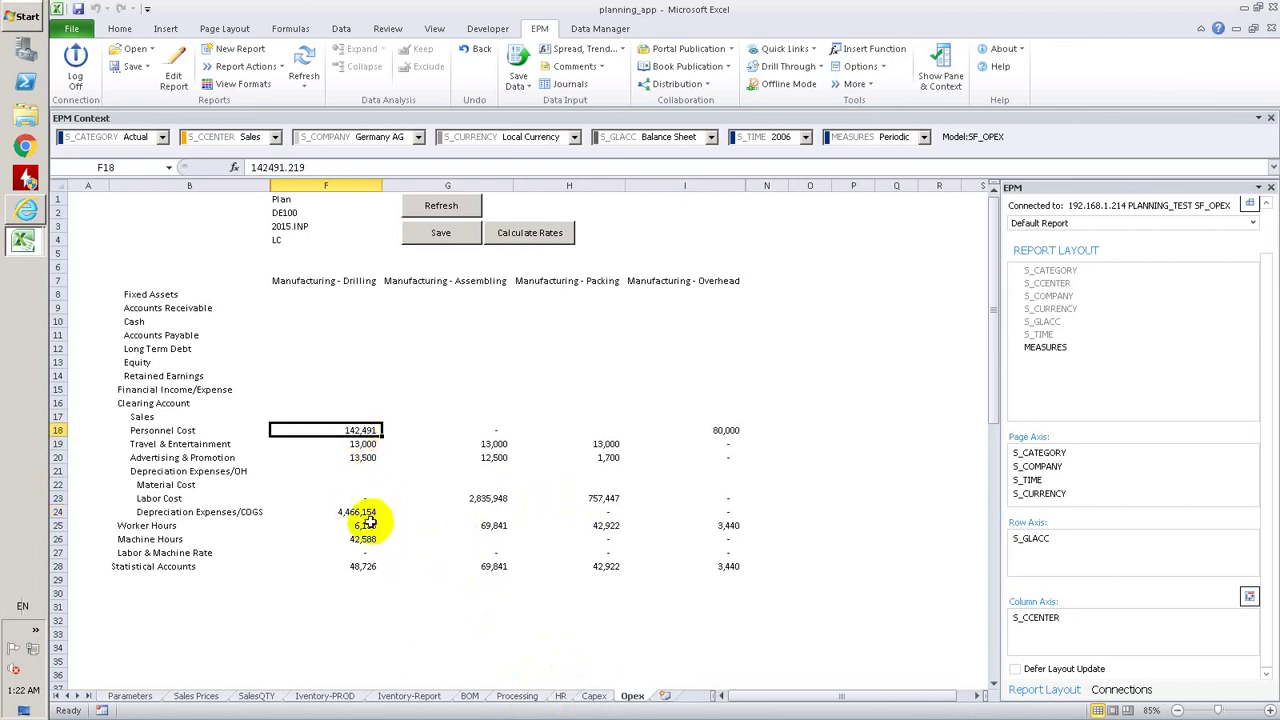
{"action": "left_click_drag", "start_coordinate": [363, 525], "coordinate": [738, 514]}
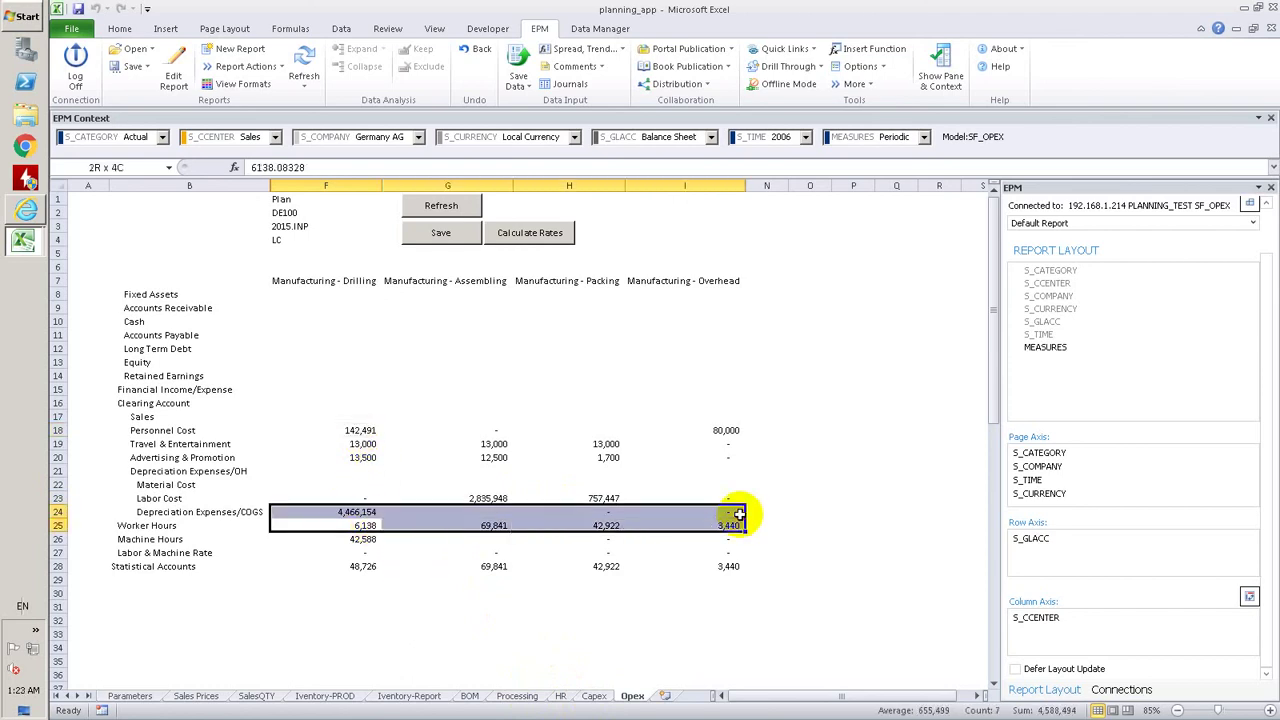
{"action": "left_click", "coordinate": [366, 539]}
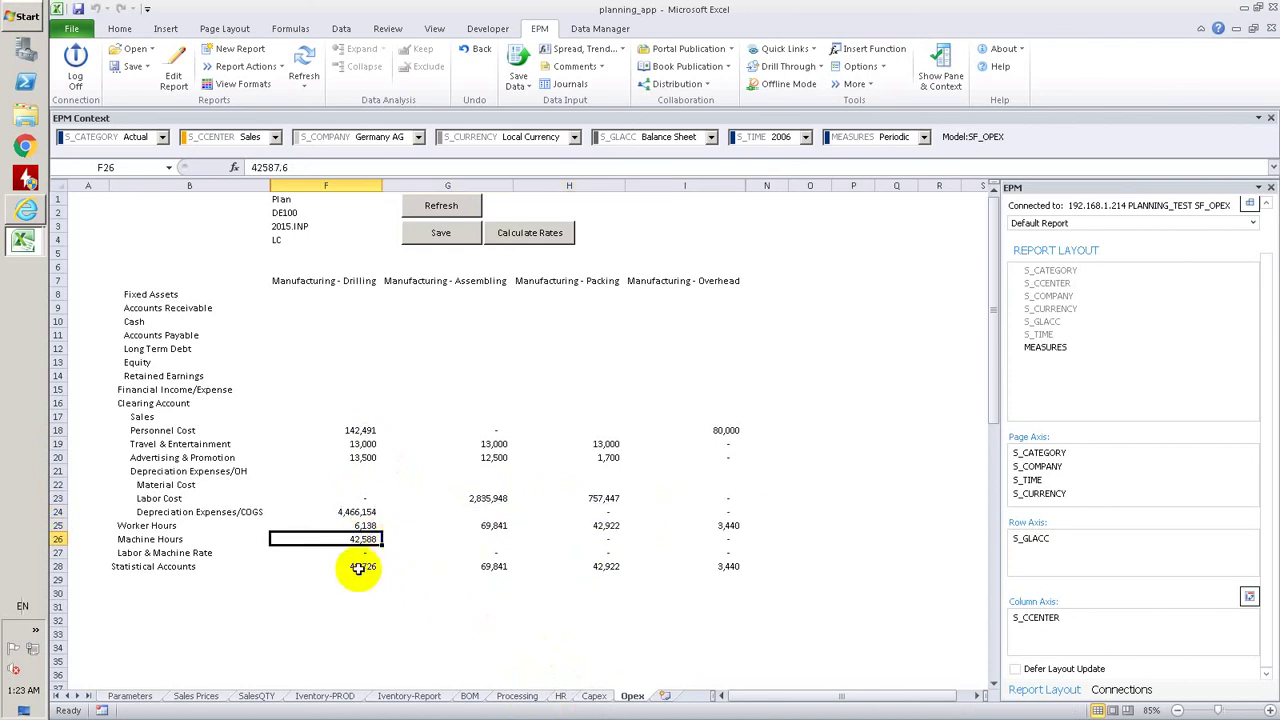
Refresh again so Labor & Machine Rate fills with 755, 41, 18 and 23.
{"action": "left_click", "coordinate": [232, 553]}
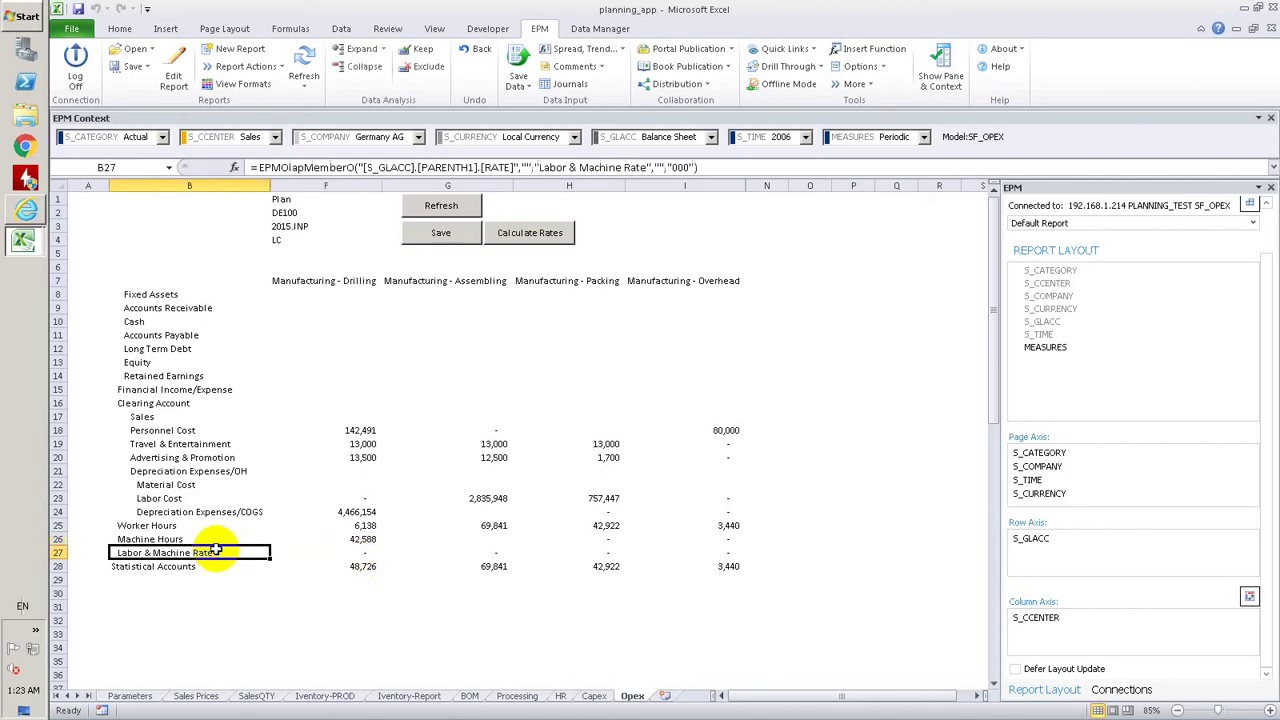
{"action": "left_click", "coordinate": [363, 553]}
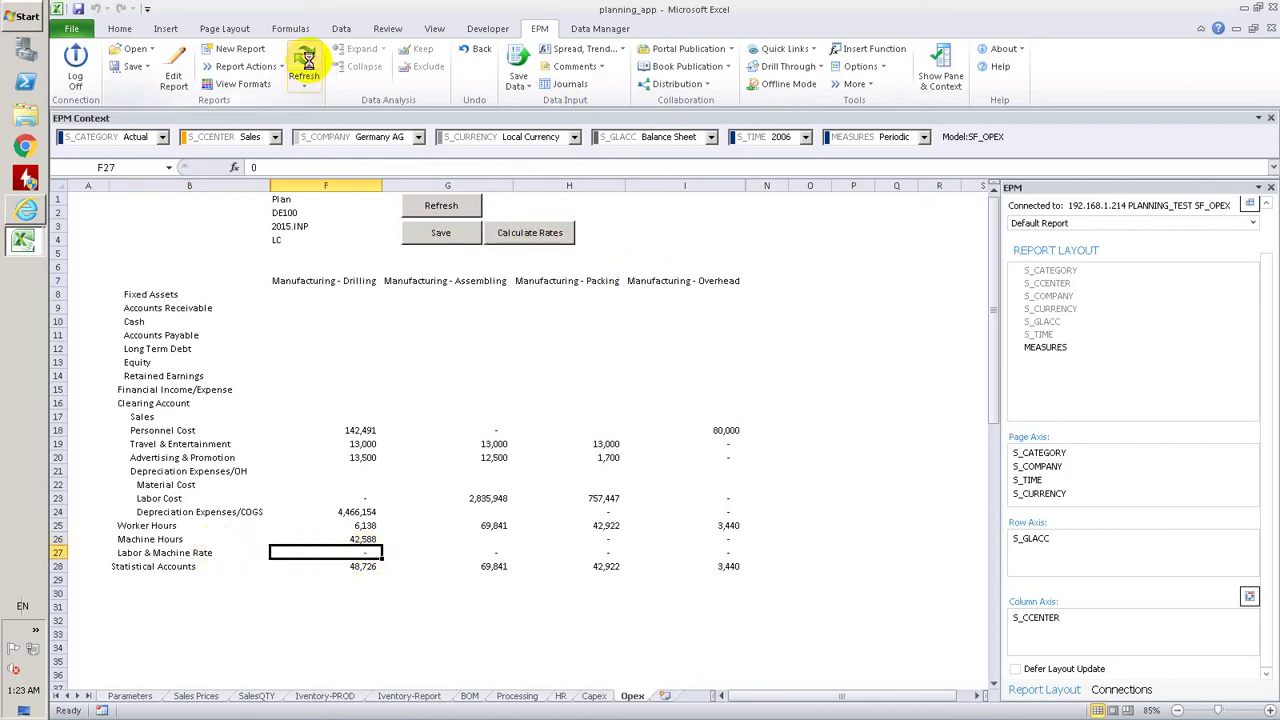
{"action": "left_click", "coordinate": [304, 62]}
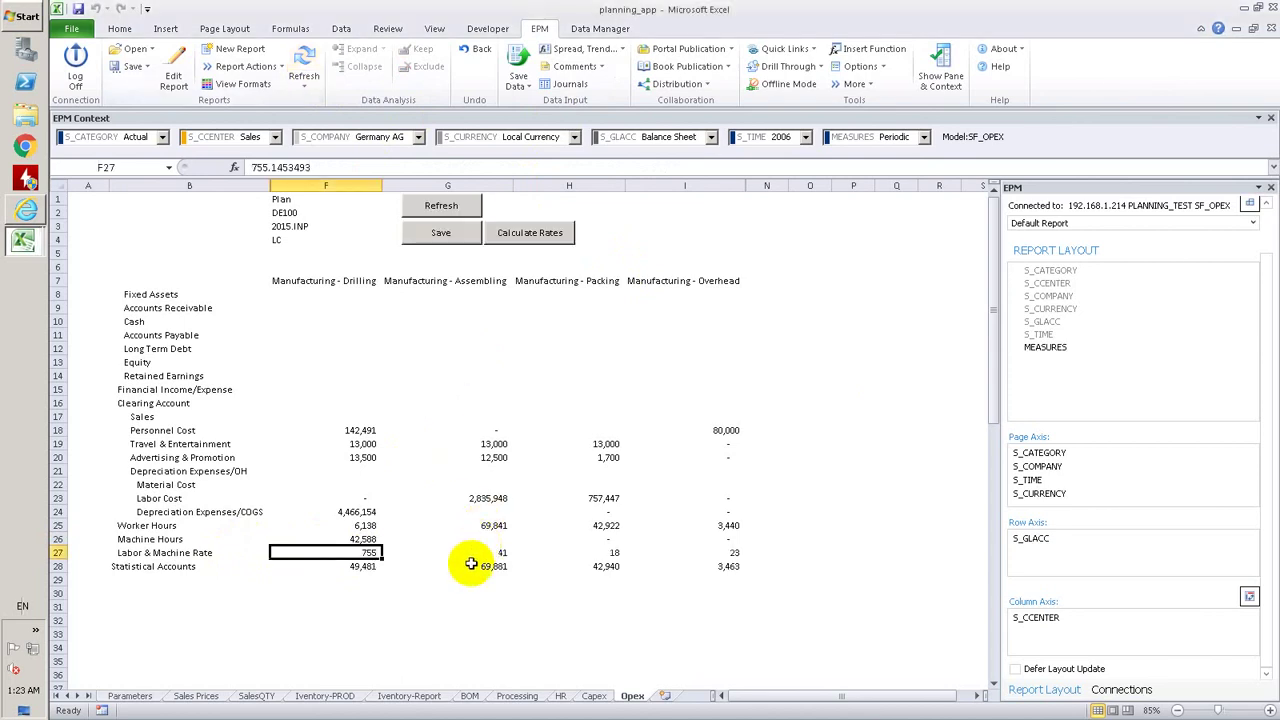
{"action": "left_click", "coordinate": [367, 525]}
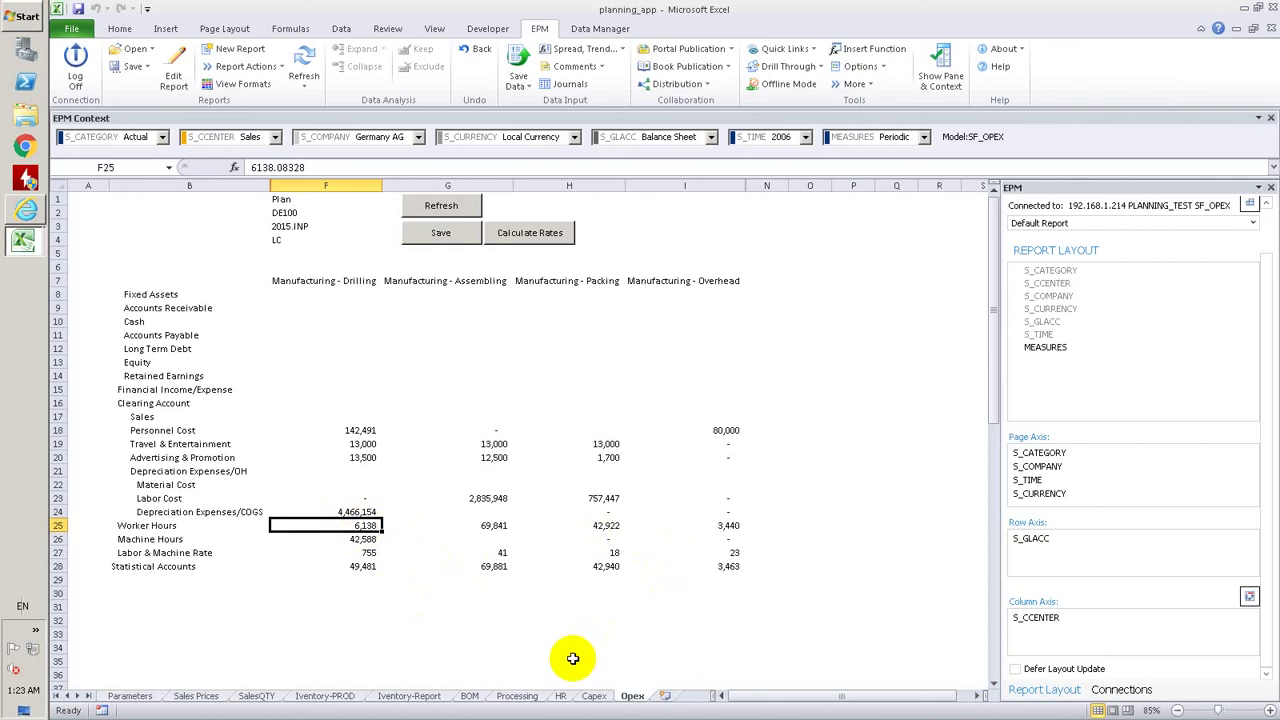
Pull the hour rates and calculate processing costs, e.g. 10,892,591 for Case Drilling - Preparing.
{"action": "left_click", "coordinate": [522, 695]}
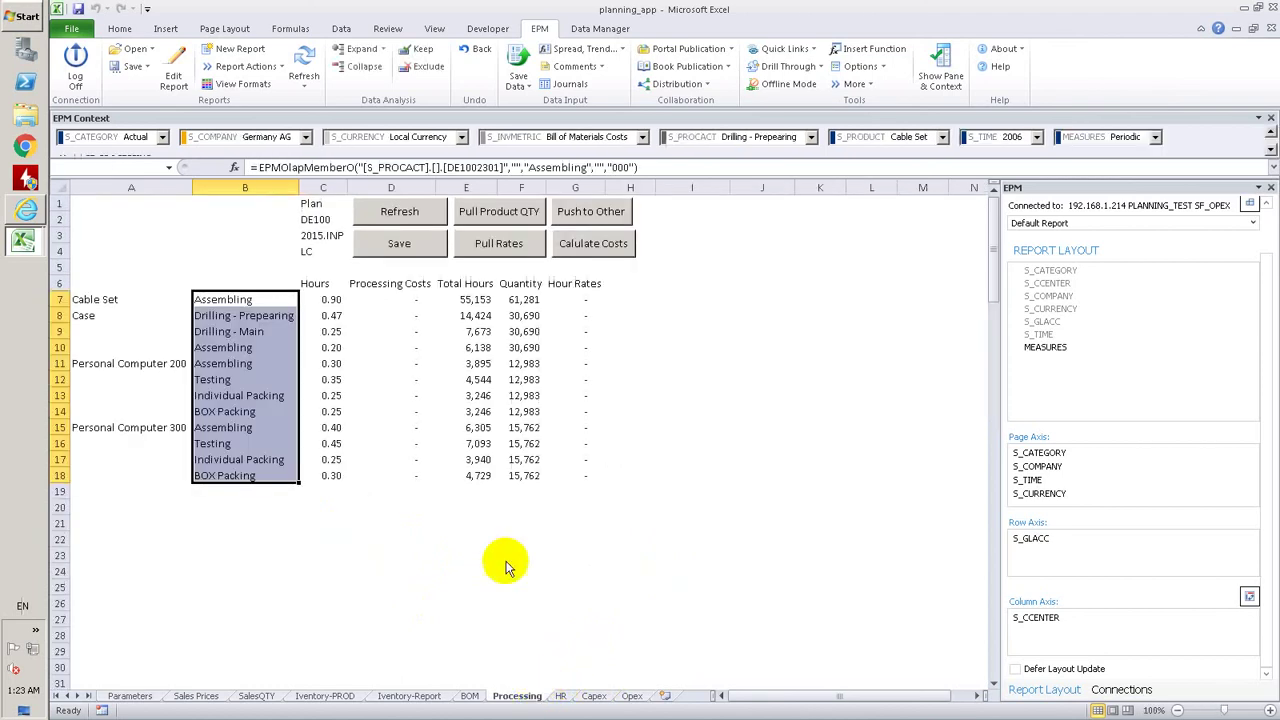
{"action": "left_click", "coordinate": [514, 428]}
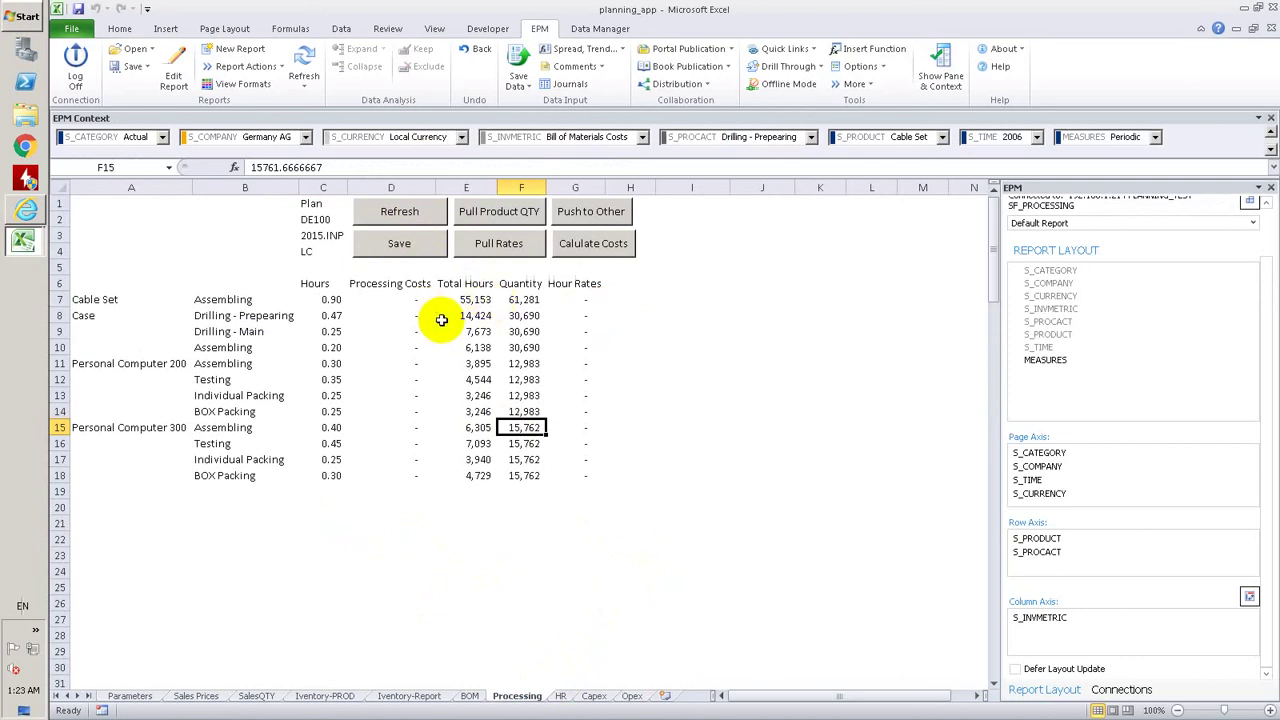
{"action": "left_click_drag", "start_coordinate": [410, 300], "coordinate": [425, 460]}
{"action": "left_click", "coordinate": [534, 243]}
{"action": "left_click", "coordinate": [408, 211]}
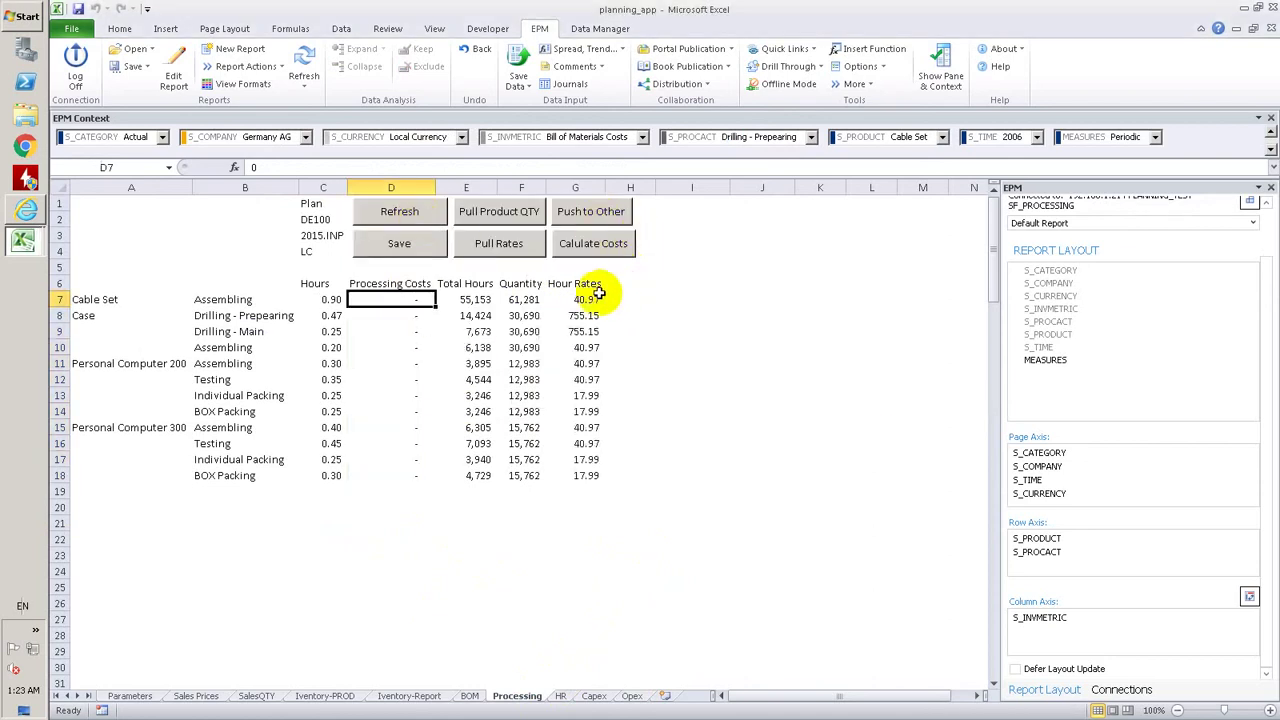
{"action": "left_click_drag", "start_coordinate": [588, 300], "coordinate": [586, 474]}
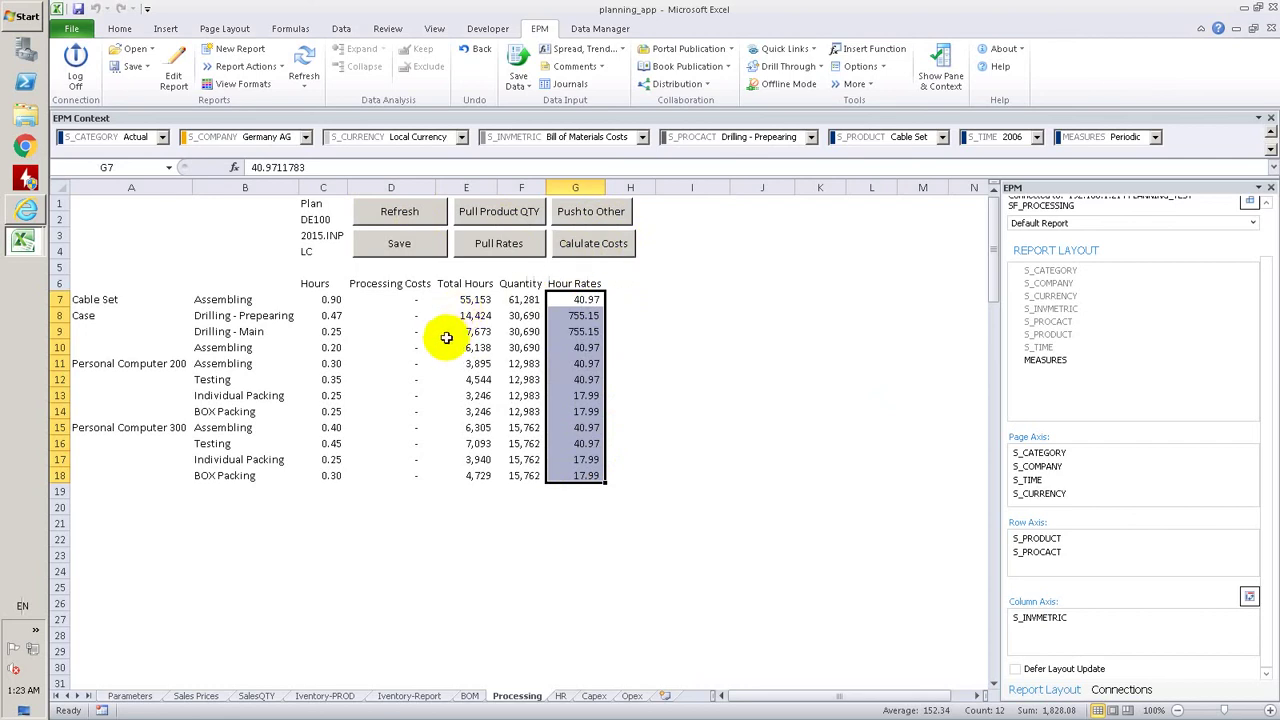
{"action": "left_click", "coordinate": [417, 317]}
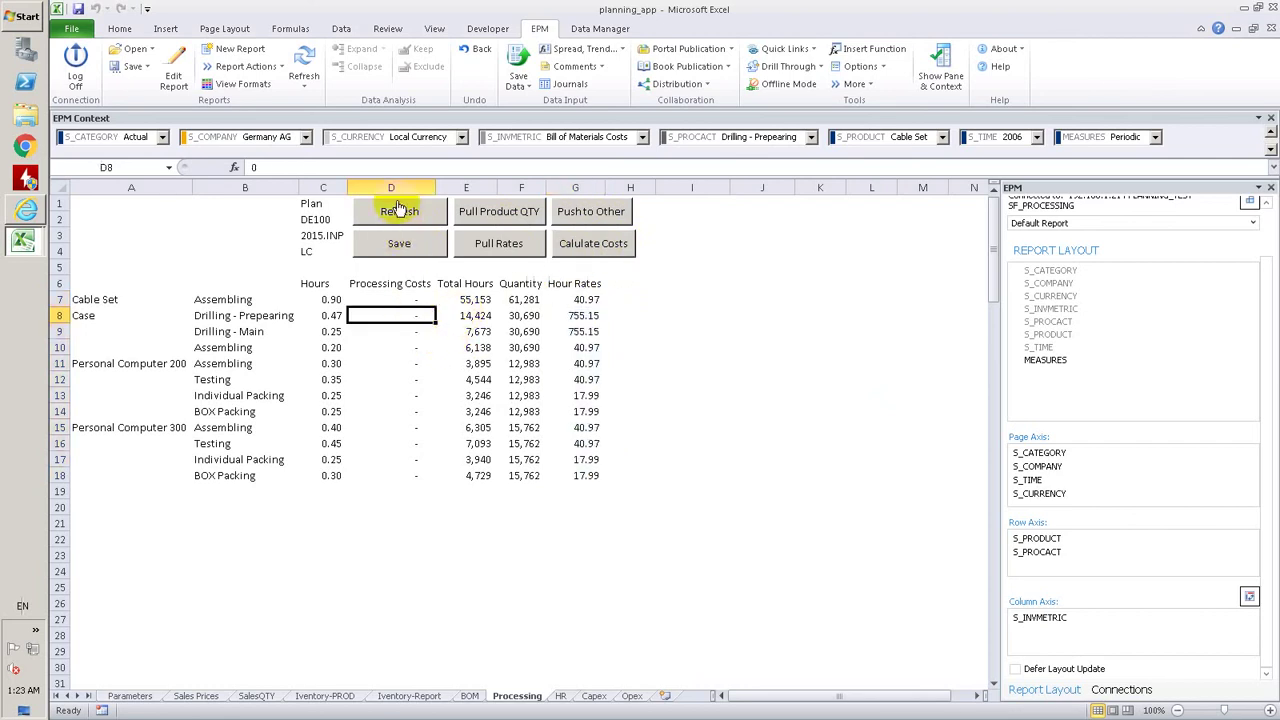
{"action": "left_click", "coordinate": [400, 211]}
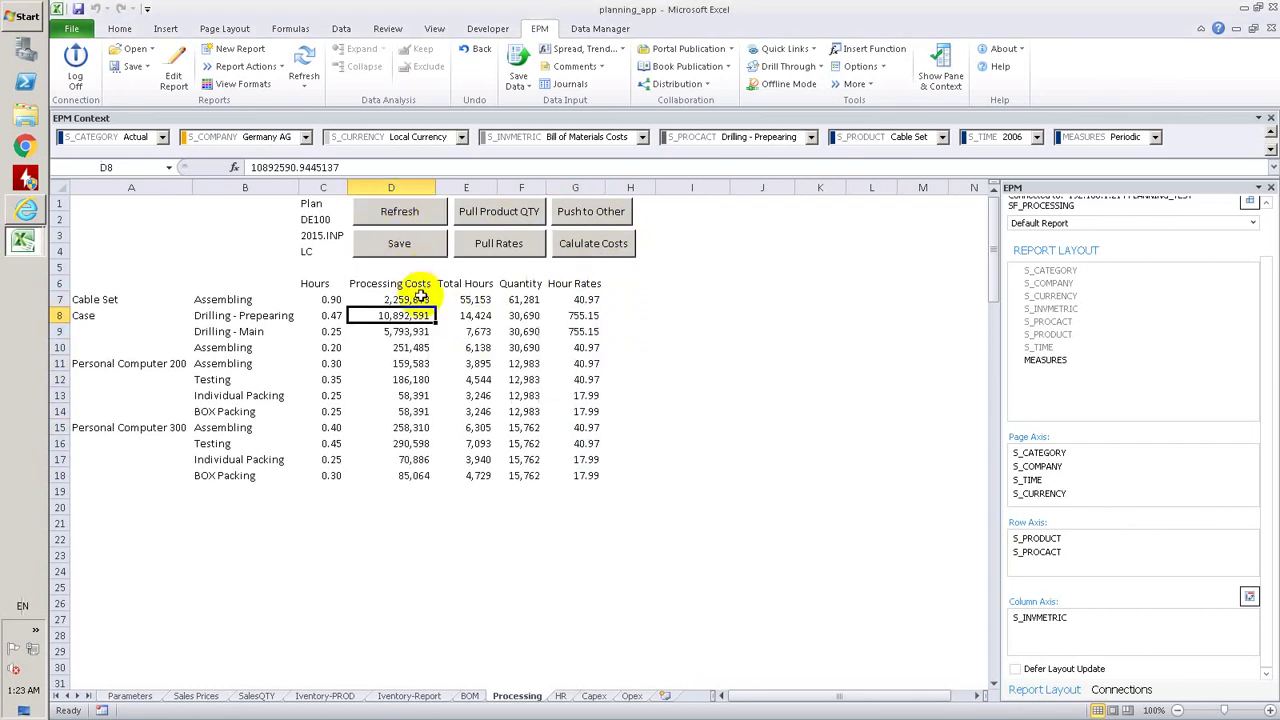